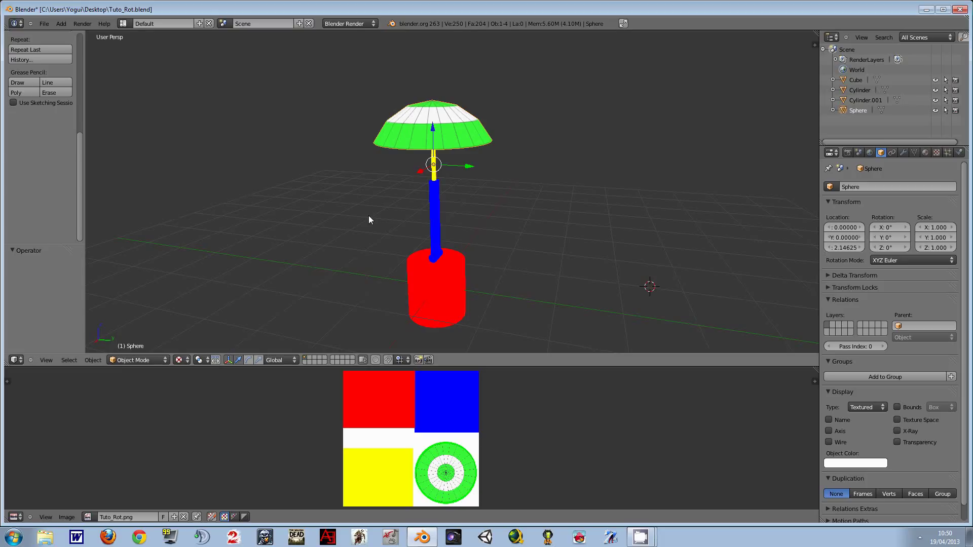
Step: Orbit and zoom around the lamp to inspect it
mouse_move(369, 215)
middle_mouse_down()
mouse_move(347, 237)
mouse_move(366, 220)
middle_mouse_up()
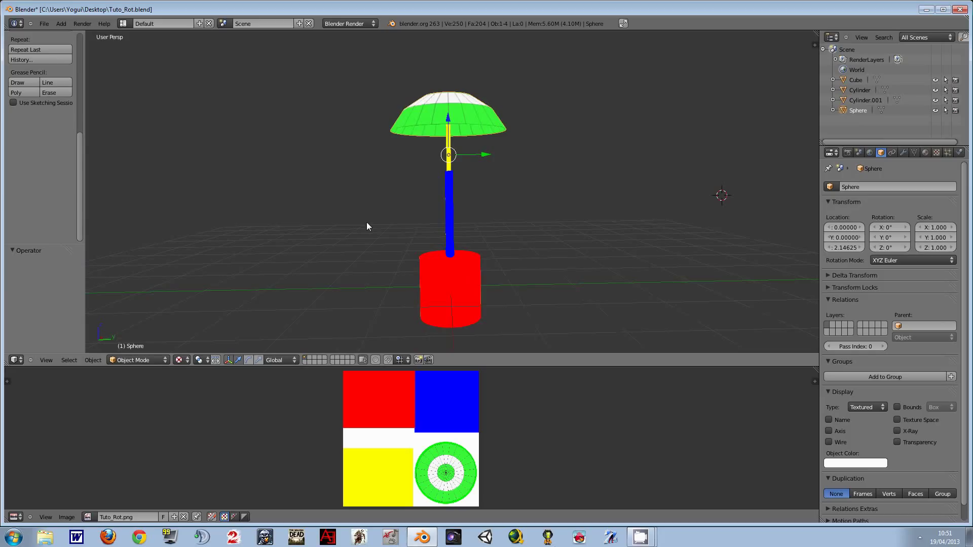
mouse_move(471, 202)
middle_mouse_down()
mouse_move(526, 196)
mouse_move(365, 241)
mouse_move(517, 190)
mouse_move(456, 177)
mouse_move(456, 202)
mouse_move(597, 173)
mouse_move(539, 213)
mouse_move(607, 183)
mouse_move(550, 204)
mouse_move(534, 194)
mouse_move(592, 204)
mouse_move(567, 180)
mouse_move(560, 211)
mouse_move(593, 215)
mouse_move(580, 235)
middle_mouse_up()
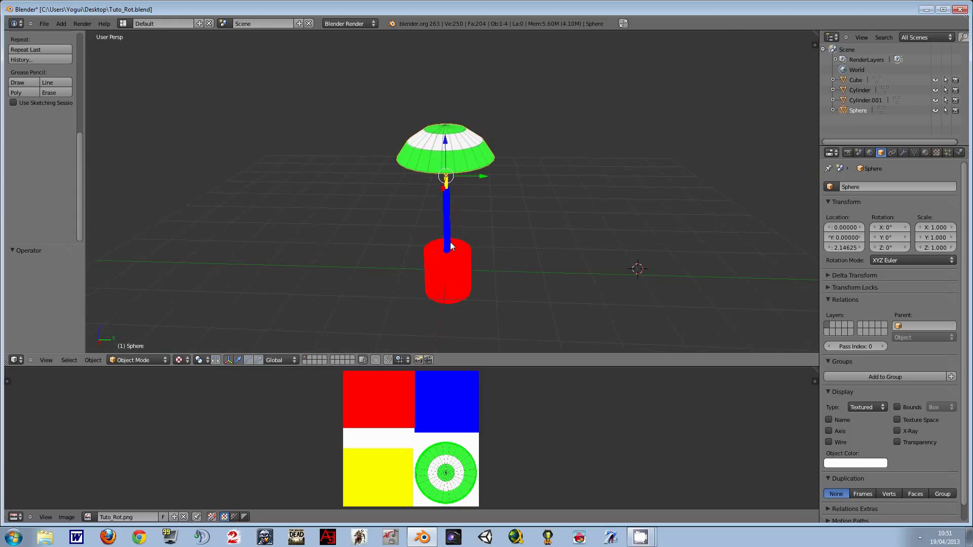
mouse_move(507, 302)
middle_mouse_down()
mouse_move(520, 287)
mouse_move(475, 272)
mouse_move(518, 254)
mouse_move(545, 272)
mouse_move(528, 281)
mouse_move(469, 260)
mouse_move(450, 274)
mouse_move(567, 237)
mouse_move(578, 249)
mouse_move(507, 253)
mouse_move(513, 271)
mouse_move(549, 252)
mouse_move(542, 260)
middle_mouse_up()
scroll(544, 273, "up", 1)
scroll(544, 273, "up", 1)
scroll(544, 272, "down", 2)
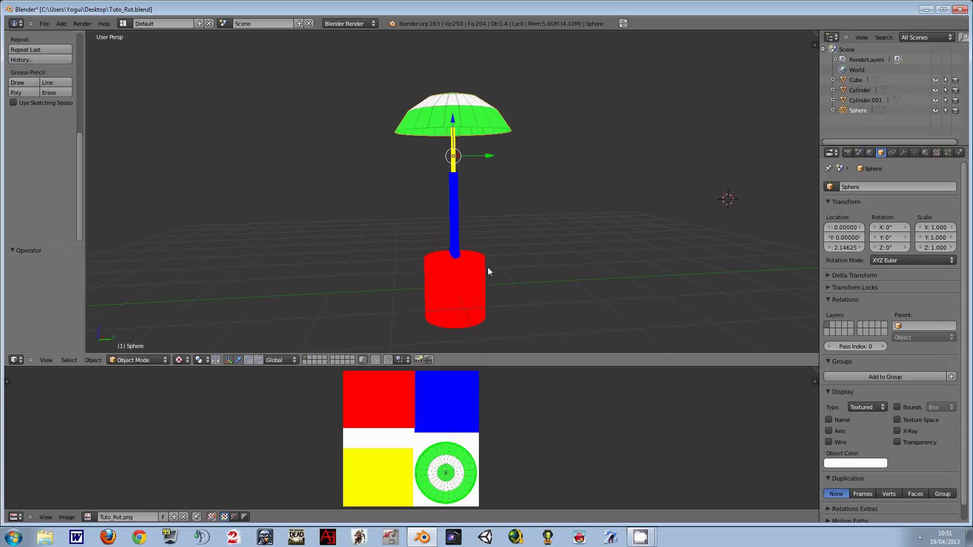
Step: Select the red base cylinder, blue pole and Cylinder.001 in turn, orbiting between them
right_click(481, 280)
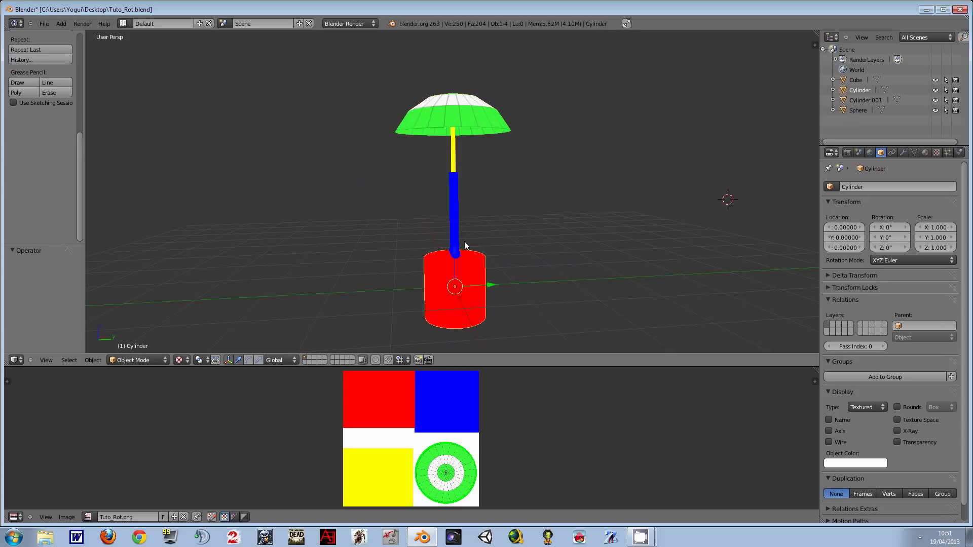
right_click(452, 214)
middle_click_drag(474, 214, 609, 203)
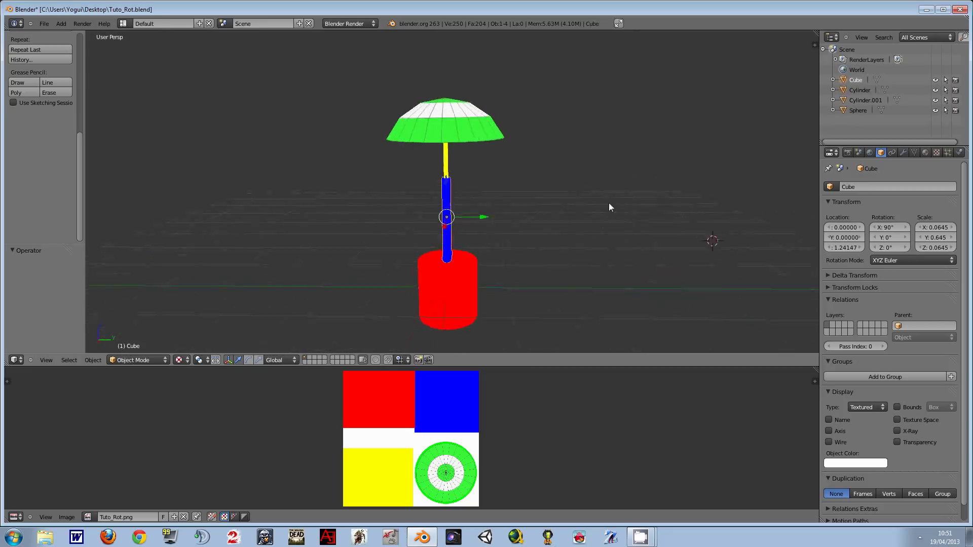
mouse_move(467, 214)
middle_mouse_down()
mouse_move(539, 219)
mouse_move(471, 229)
middle_mouse_up()
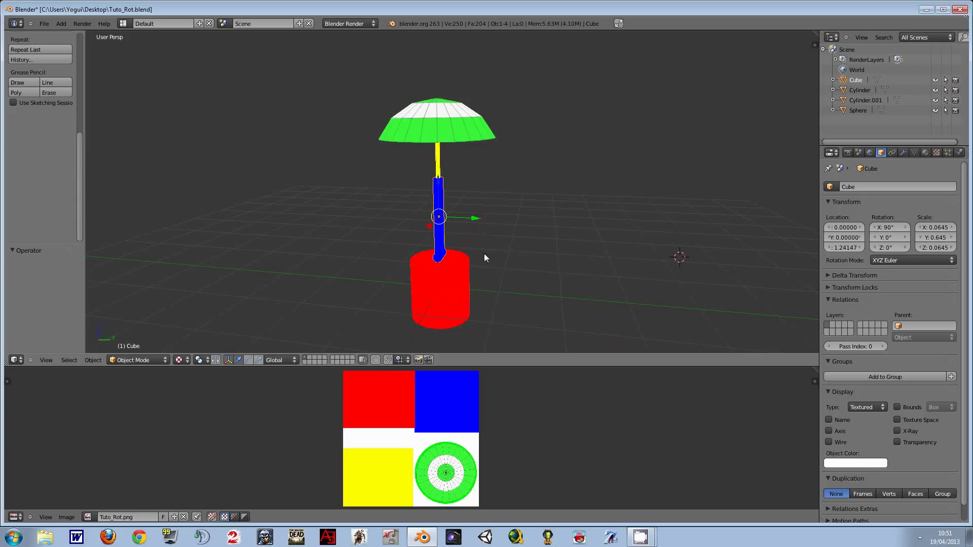
mouse_move(454, 191)
middle_mouse_down()
mouse_move(504, 203)
mouse_move(496, 197)
middle_mouse_up()
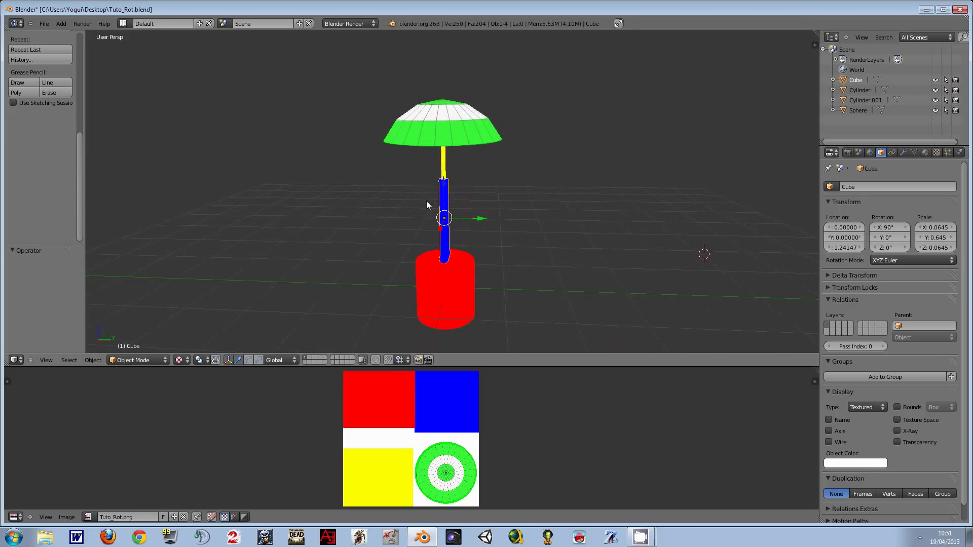
mouse_move(427, 204)
middle_mouse_down()
mouse_move(516, 196)
mouse_move(462, 148)
middle_mouse_up()
right_click(461, 148)
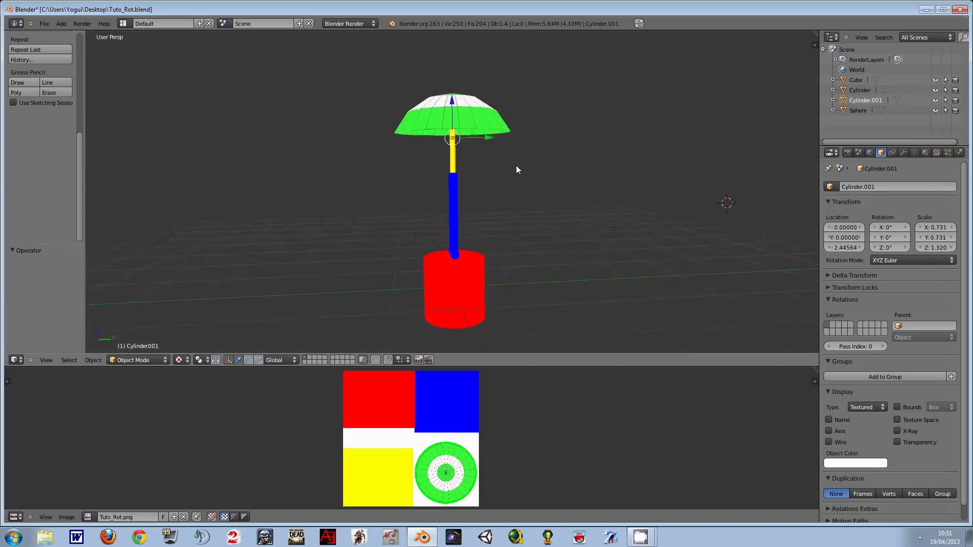
middle_click_drag(517, 170, 470, 171)
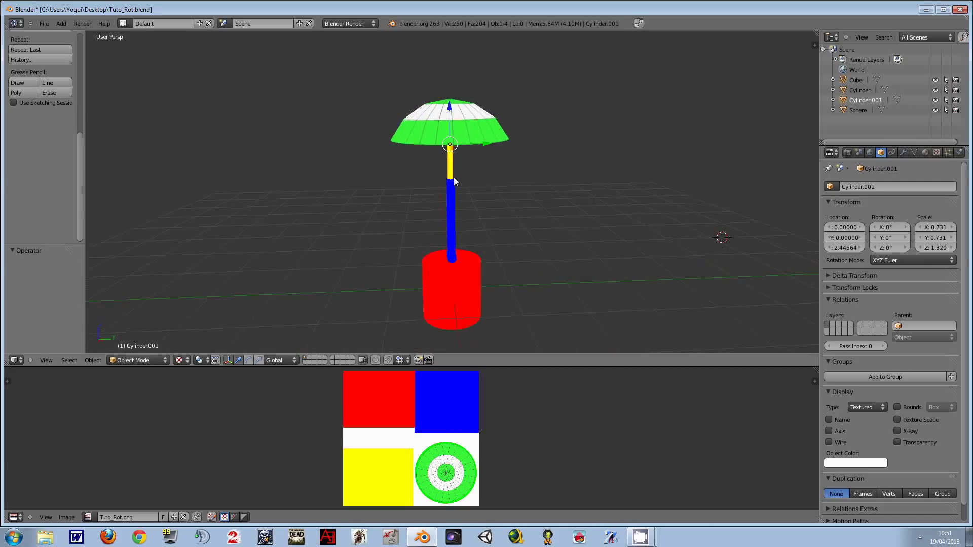
mouse_move(462, 145)
middle_mouse_down()
mouse_move(546, 221)
mouse_move(464, 153)
middle_mouse_up()
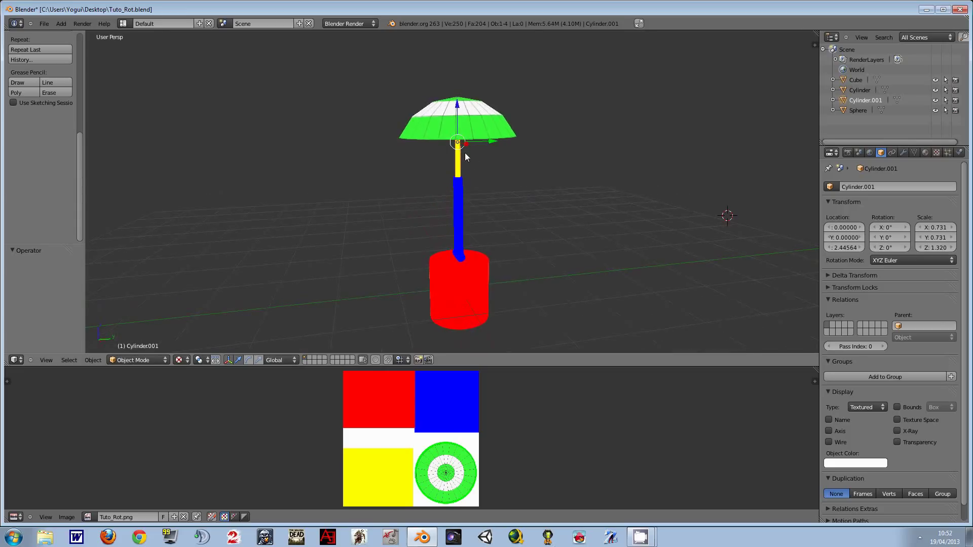
Step: Select the green-and-white lamp shade and view the lamp from above and other angles
right_click(446, 129)
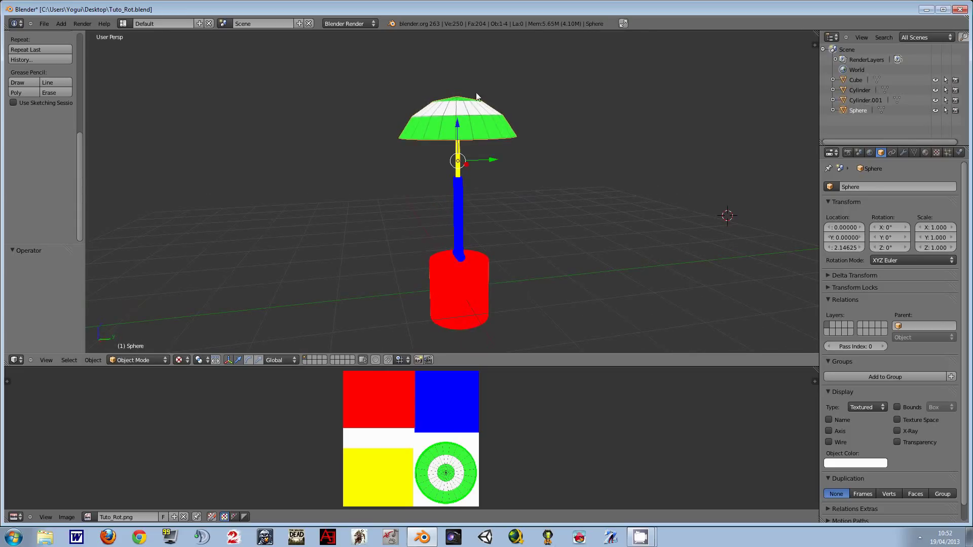
mouse_move(482, 135)
middle_mouse_down()
mouse_move(560, 139)
mouse_move(555, 165)
mouse_move(559, 124)
middle_mouse_up()
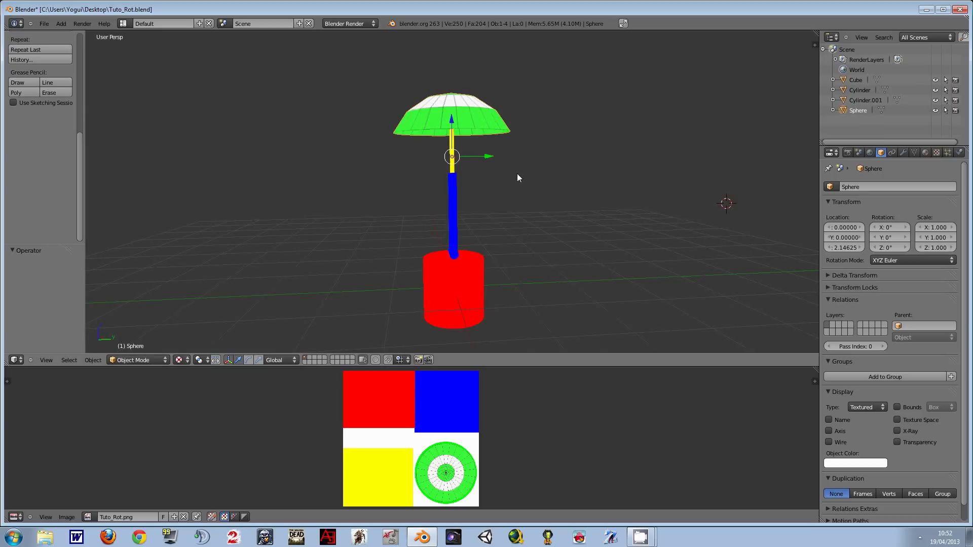
mouse_move(562, 184)
middle_mouse_down()
mouse_move(495, 219)
mouse_move(462, 257)
mouse_move(539, 170)
middle_mouse_up()
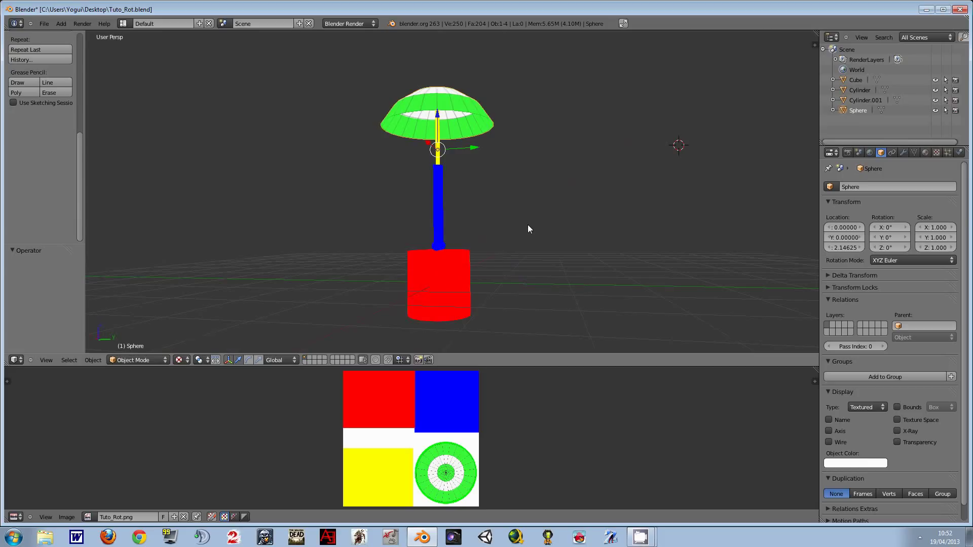
mouse_move(487, 196)
middle_mouse_down()
mouse_move(488, 220)
mouse_move(507, 199)
mouse_move(539, 202)
mouse_move(447, 196)
mouse_move(467, 218)
middle_mouse_up()
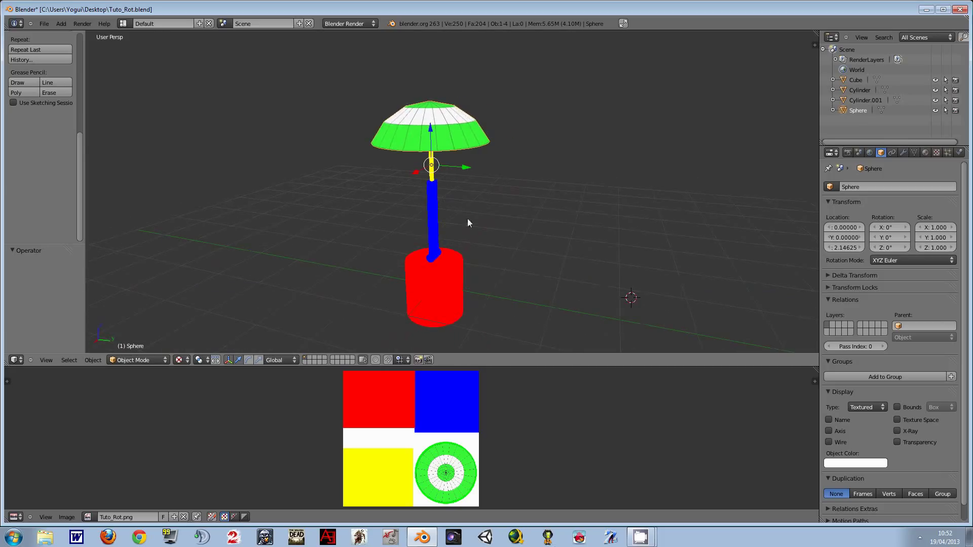
mouse_move(387, 247)
middle_mouse_down()
mouse_move(435, 267)
mouse_move(448, 241)
mouse_move(437, 233)
mouse_move(436, 245)
middle_mouse_up()
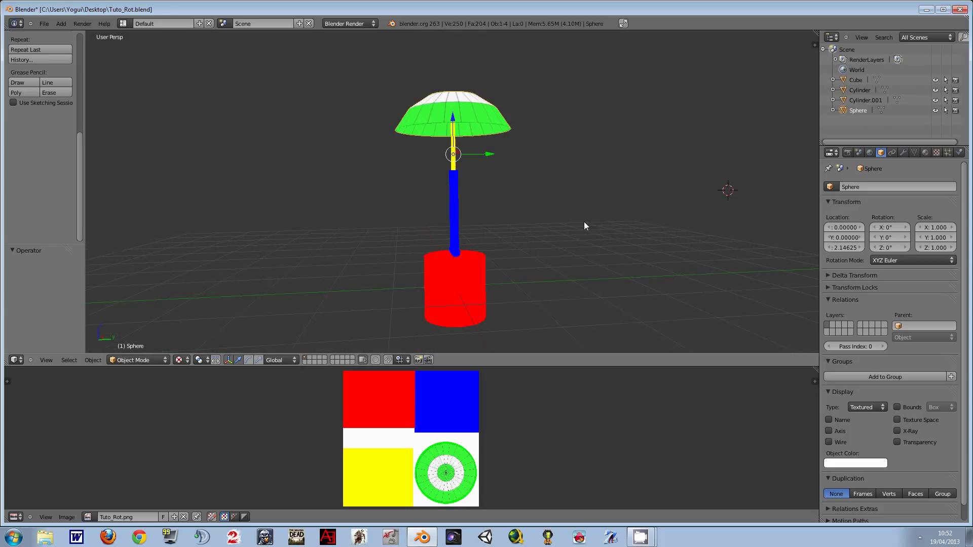
mouse_move(584, 225)
middle_mouse_down()
mouse_move(582, 214)
mouse_move(524, 223)
mouse_move(467, 208)
mouse_move(574, 210)
mouse_move(491, 222)
middle_mouse_up()
Step: Select the blue pole, zoom in on it, and toggle its edit mode on and off
right_click(435, 206)
scroll(490, 221, "up", 3)
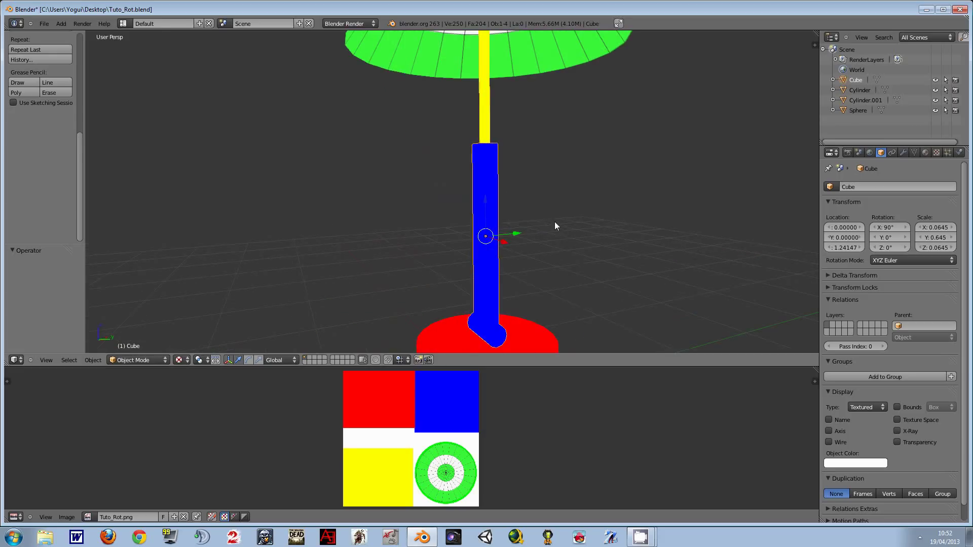
middle_click_drag(555, 221, 593, 217)
scroll(593, 217, "down", 3)
middle_click_drag(484, 237, 473, 236)
key("Tab")
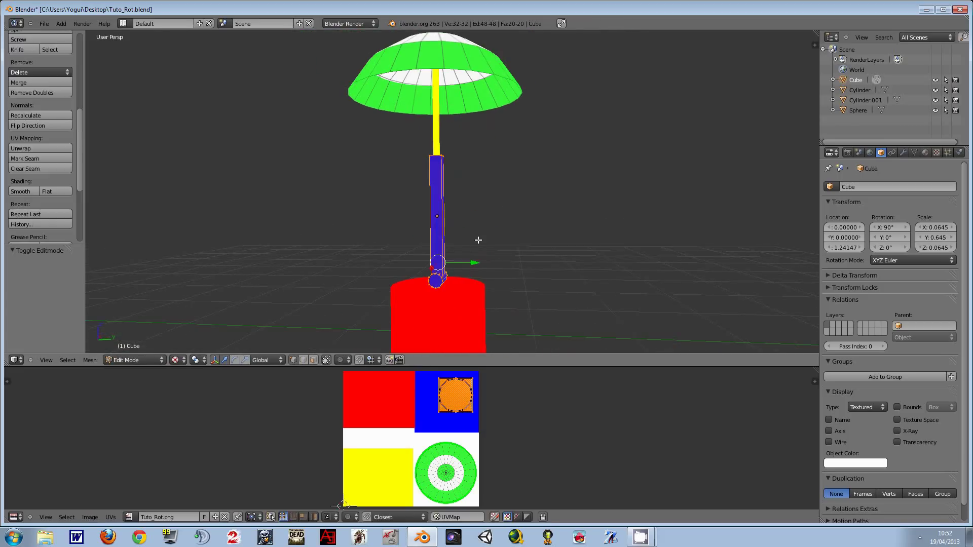
key("Tab")
Step: Switch to plain solid shading and orbit to see the pole's bottom joint
key("alt+z")
scroll(474, 247, "up", 2)
scroll(477, 248, "down", 2)
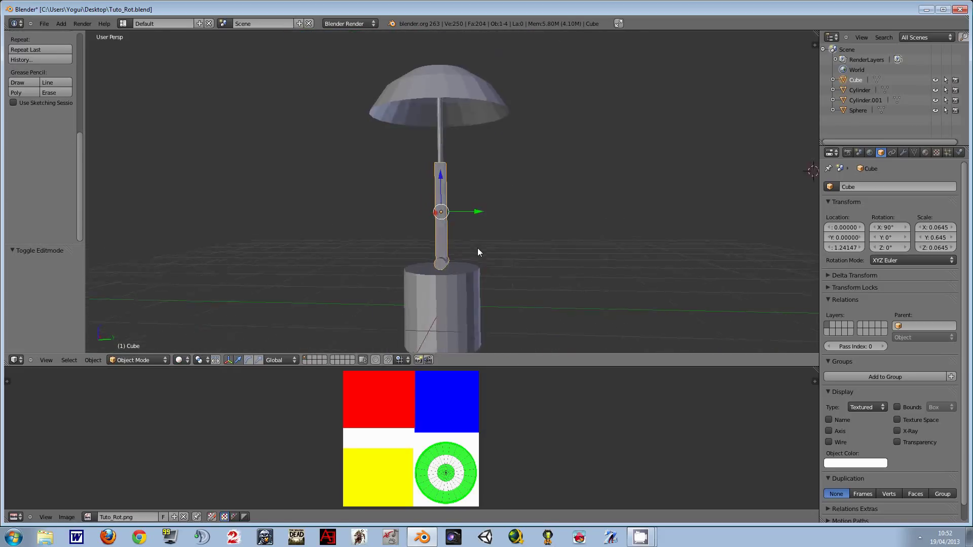
mouse_move(477, 248)
middle_mouse_down()
mouse_move(515, 256)
mouse_move(486, 271)
middle_mouse_up()
scroll(486, 271, "up", 2)
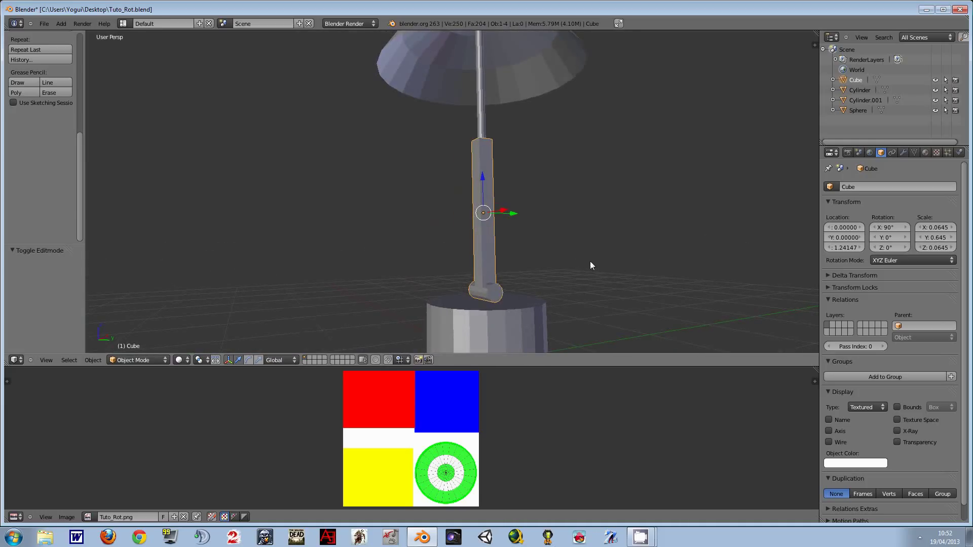
mouse_move(590, 265)
middle_mouse_down()
mouse_move(540, 280)
mouse_move(450, 222)
middle_mouse_up()
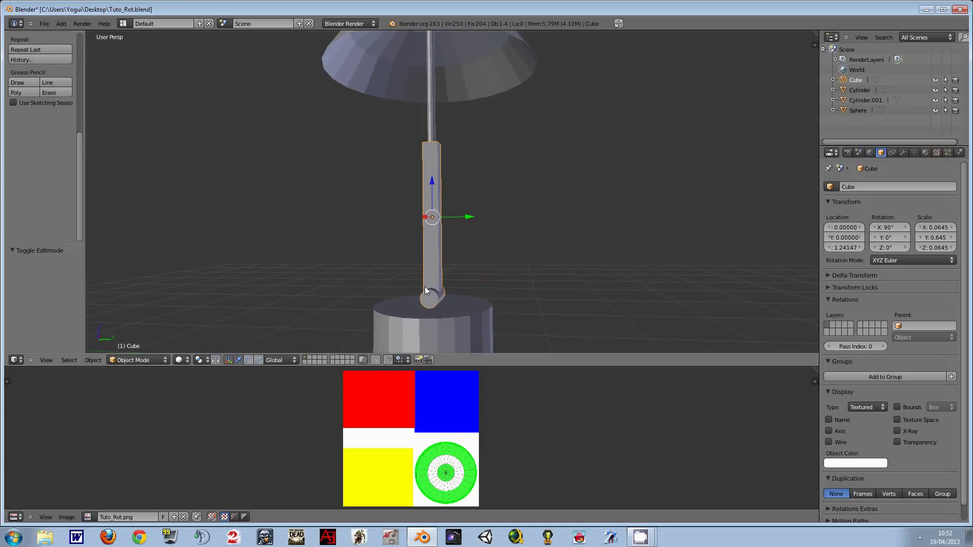
mouse_move(434, 287)
middle_mouse_down()
mouse_move(546, 271)
mouse_move(443, 232)
middle_mouse_up()
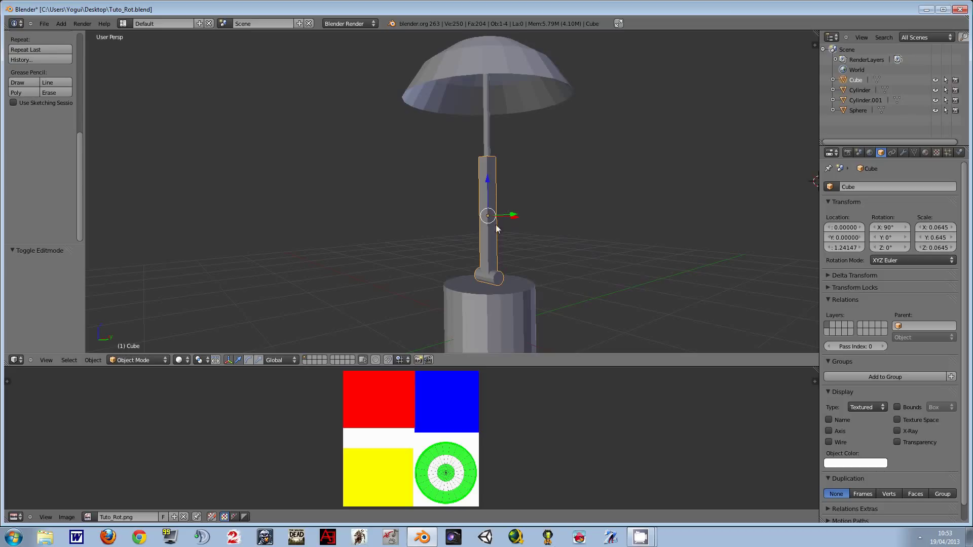
Step: Place the 3D cursor at the pole's bottom joint and show the transform properties panel
left_click(498, 277)
scroll(514, 290, "up", 1)
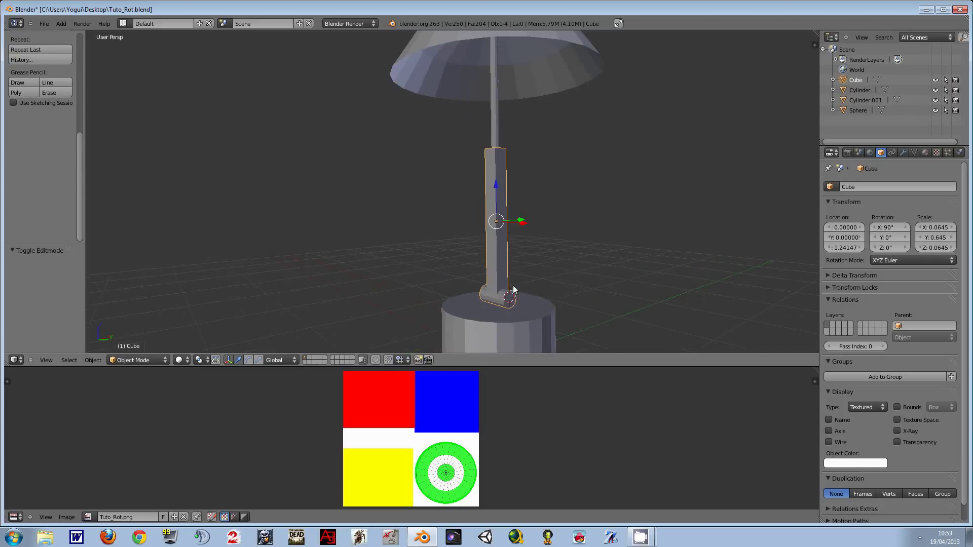
scroll(546, 274, "up", 1)
scroll(517, 227, "up", 1)
scroll(582, 239, "up", 2)
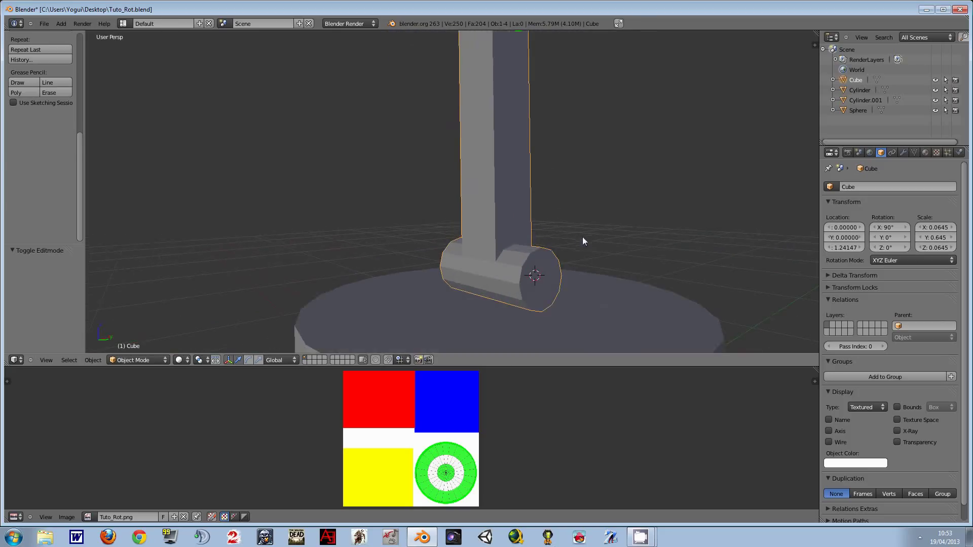
scroll(592, 244, "up", 1)
scroll(592, 242, "down", 1)
scroll(583, 238, "down", 1)
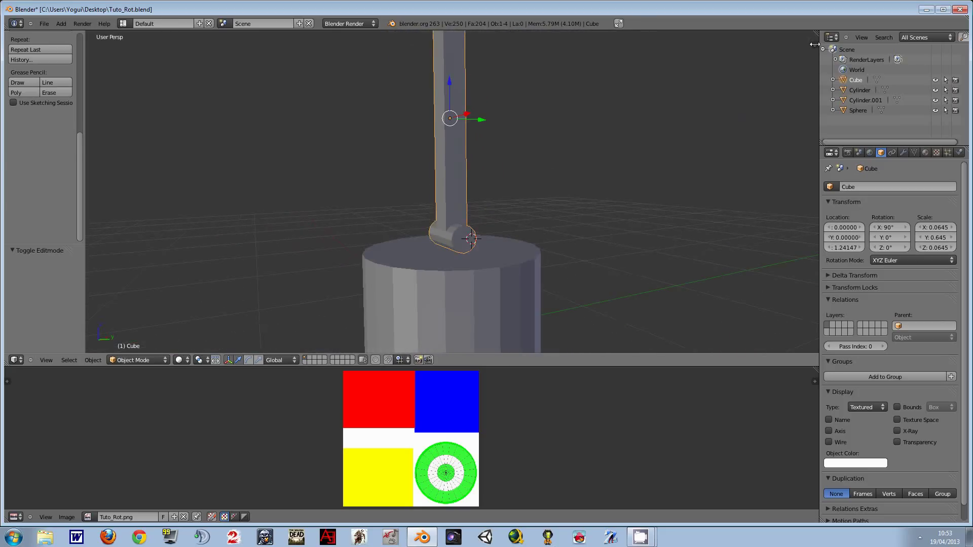
left_click(814, 45)
scroll(760, 152, "up", 3)
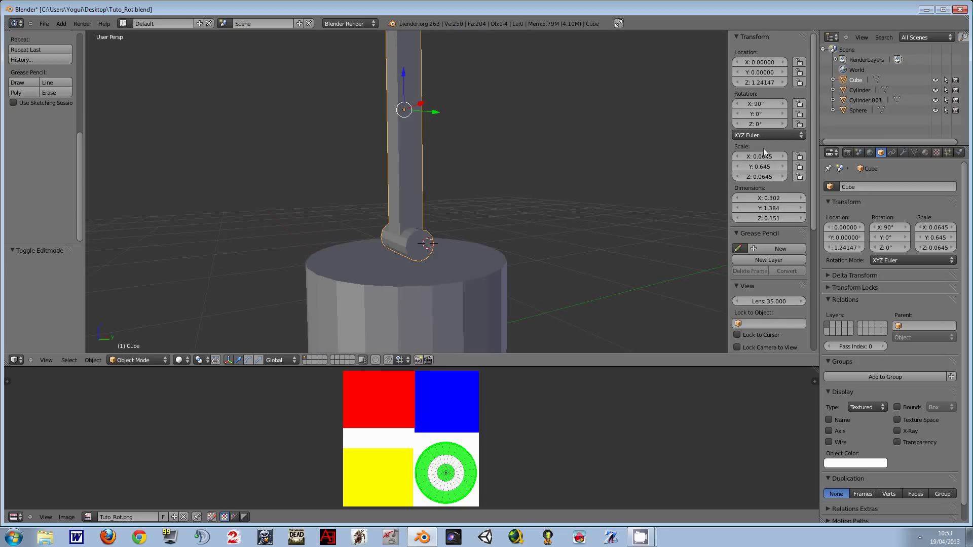
Step: Enter edit mode on the pole and select the hinge's round end cap in face mode
scroll(436, 264, "down", 1)
scroll(458, 252, "down", 1)
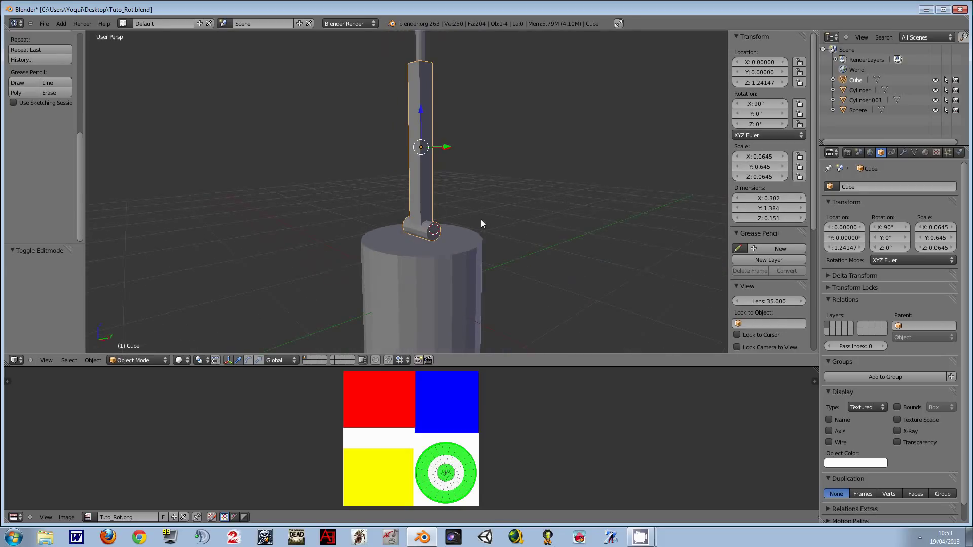
key("Tab")
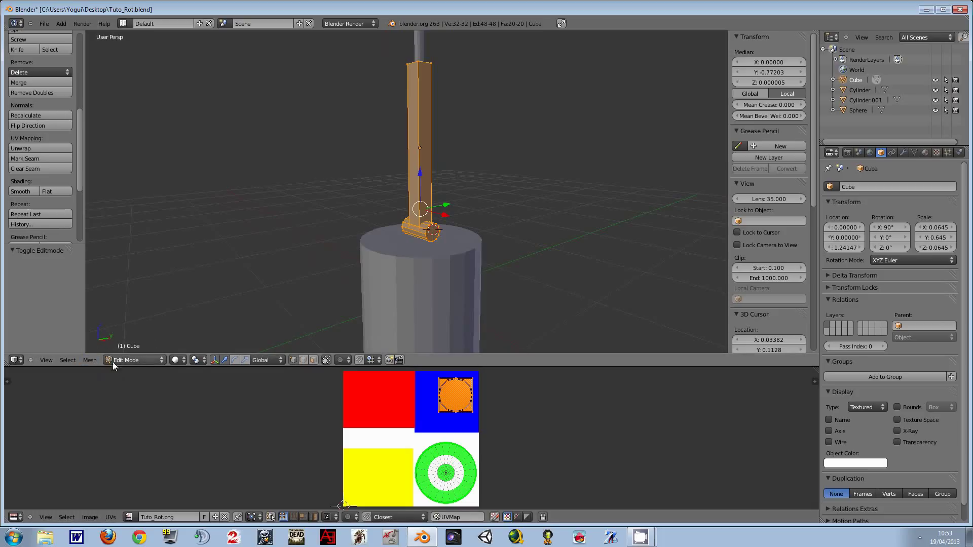
scroll(425, 248, "up", 1)
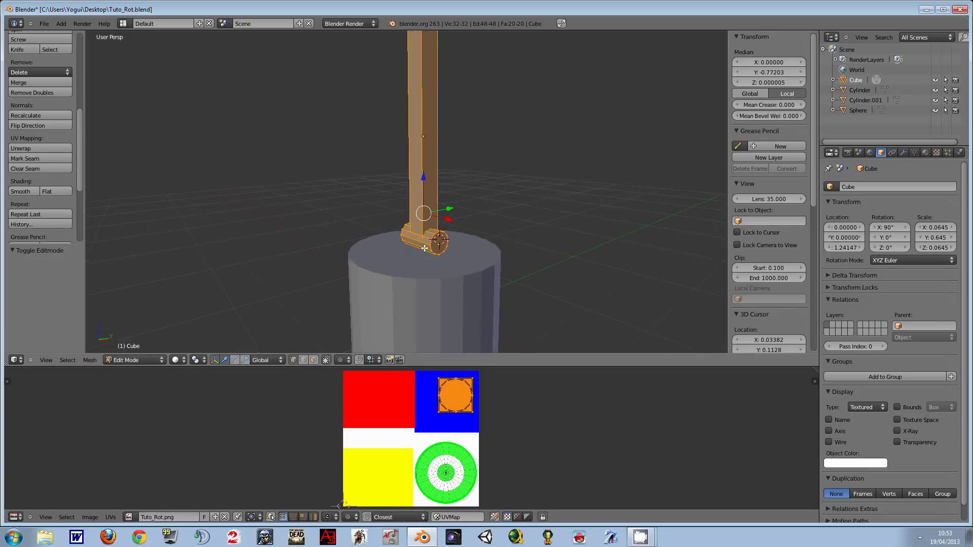
left_click(309, 363)
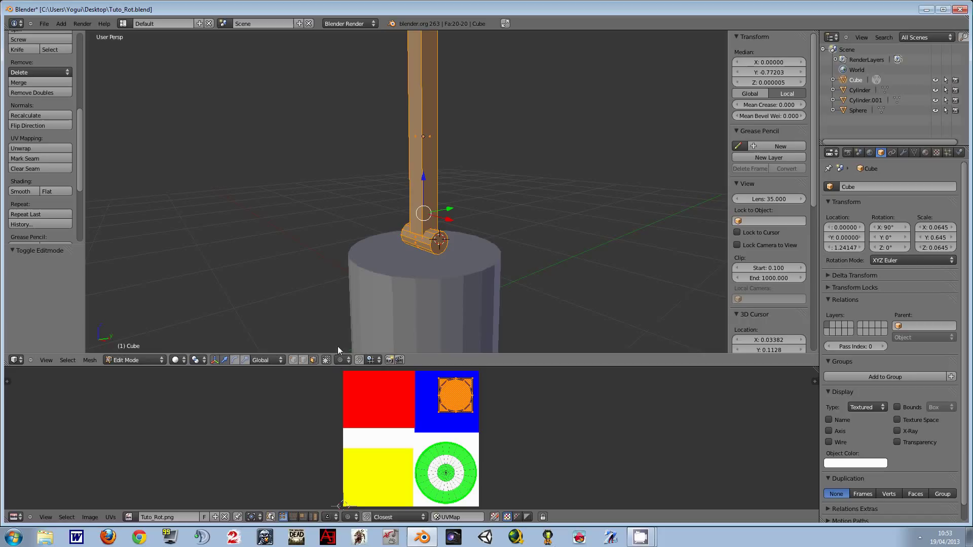
right_click(439, 245)
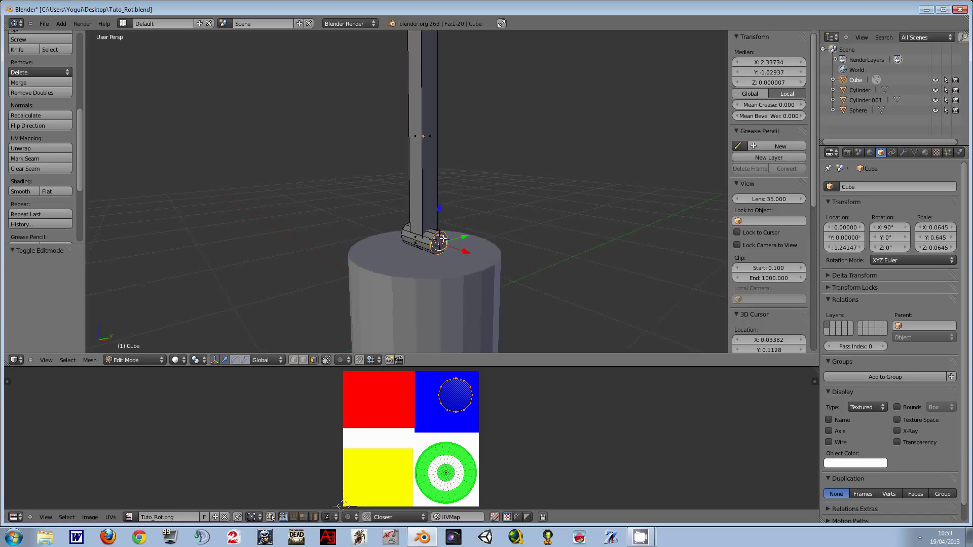
mouse_move(433, 242)
middle_mouse_down()
mouse_move(491, 174)
mouse_move(485, 182)
mouse_move(502, 177)
middle_mouse_up()
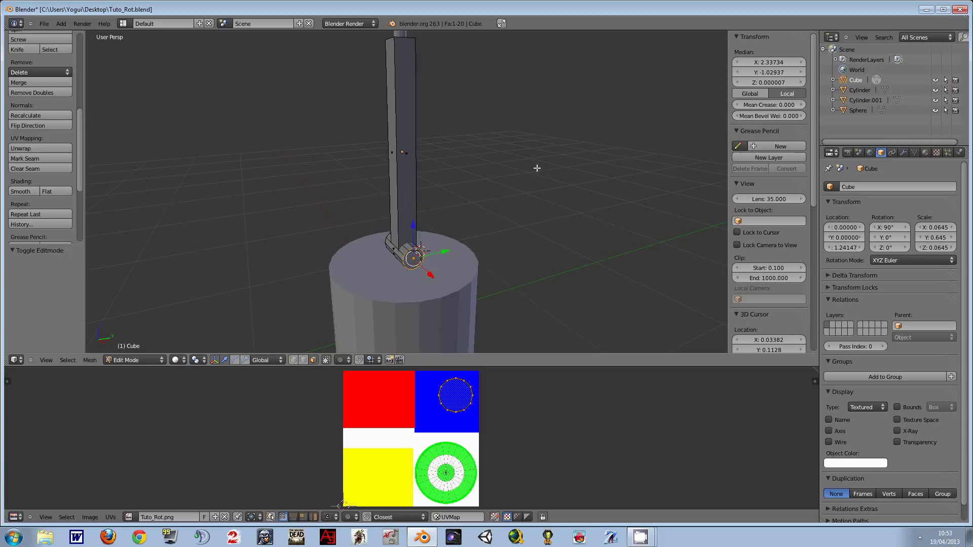
middle_click_drag(506, 202, 527, 199)
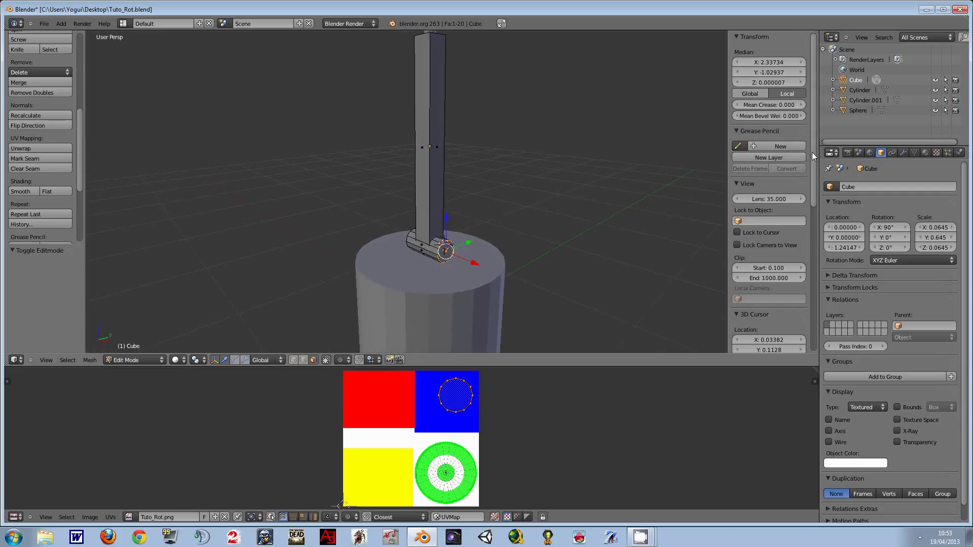
Step: Show the median in Global coordinates and enlarge the 3D view over the UV editor
left_click_drag(812, 152, 813, 158)
scroll(813, 158, "up", 1)
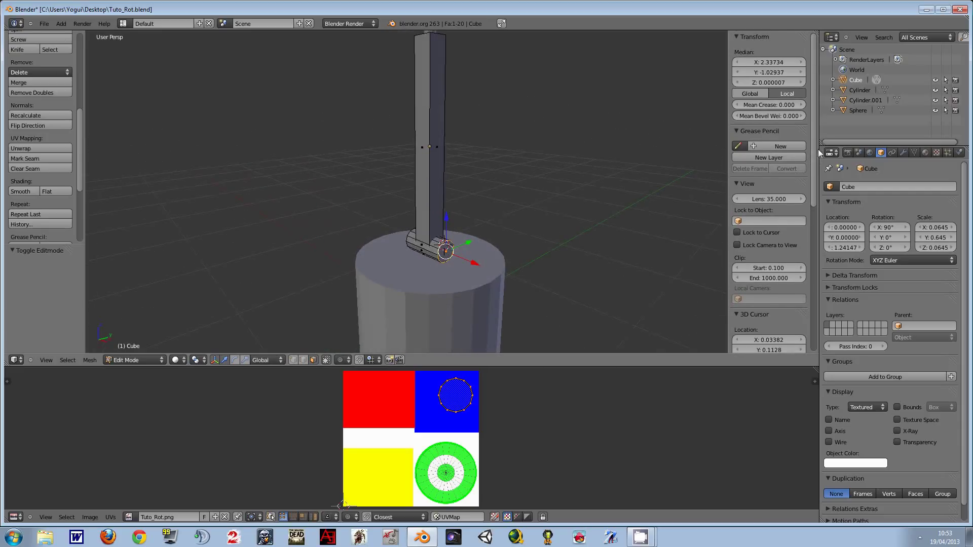
left_click(748, 96)
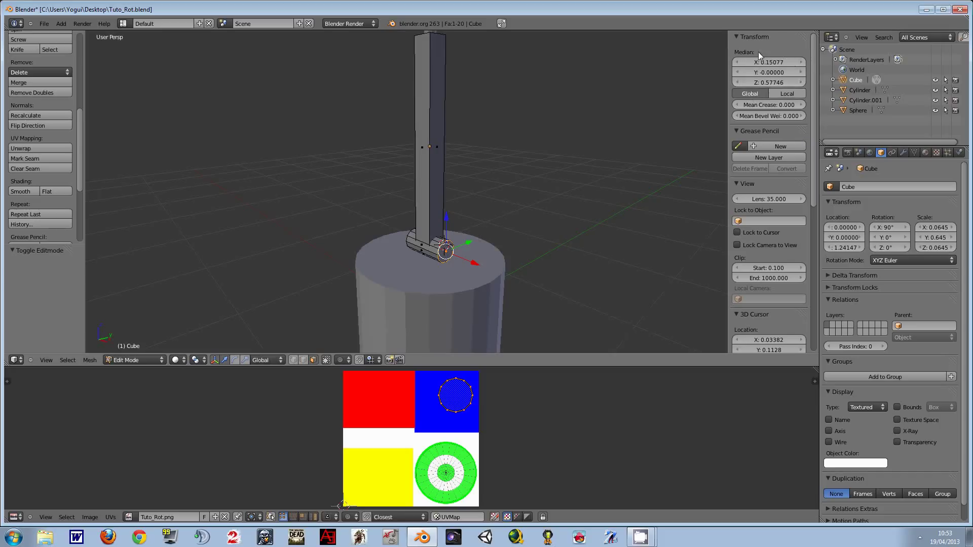
left_click_drag(811, 100, 812, 103)
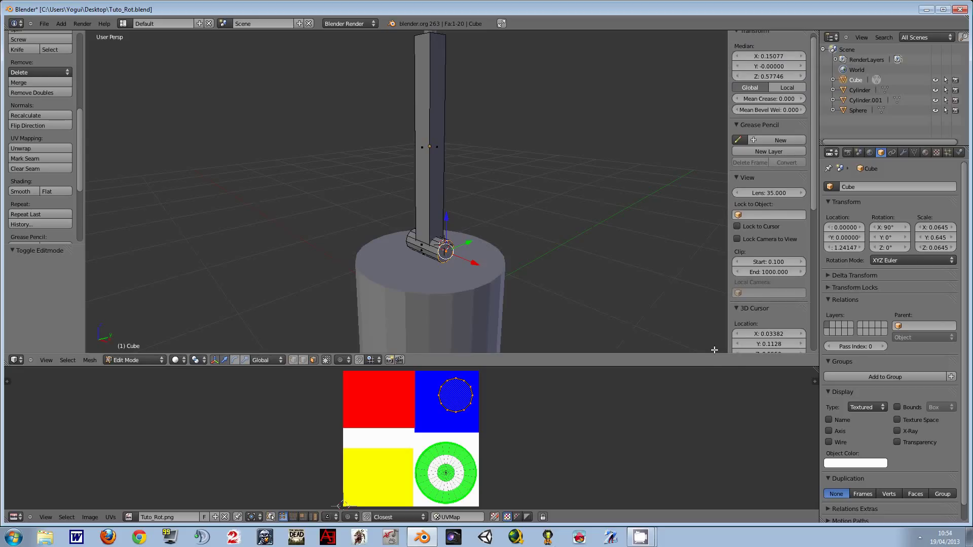
left_click_drag(706, 366, 709, 477)
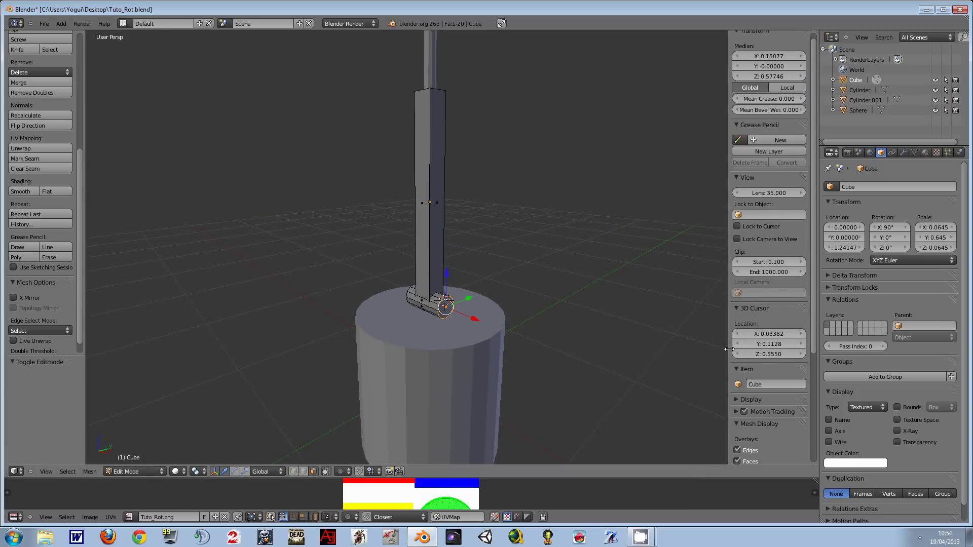
Step: Set the 3D cursor's X and Y positions to 0
scroll(631, 336, "down", 3)
left_click(773, 334)
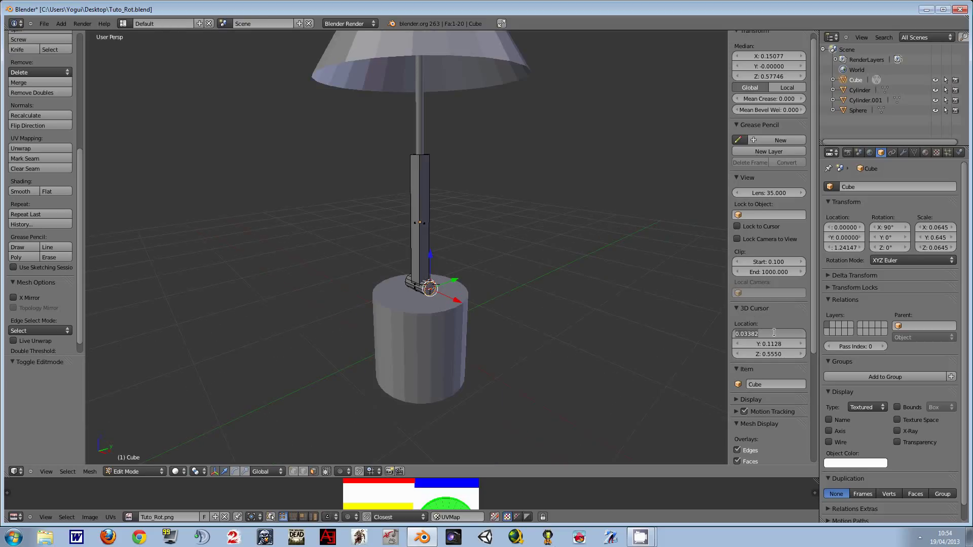
type("X: 0.0000")
key("Return")
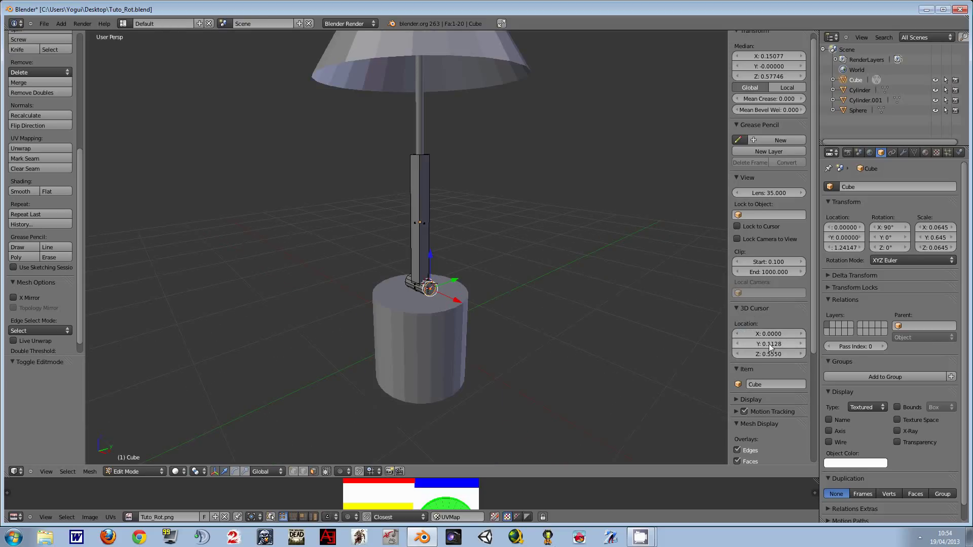
left_click(769, 344)
type("0")
key("Return")
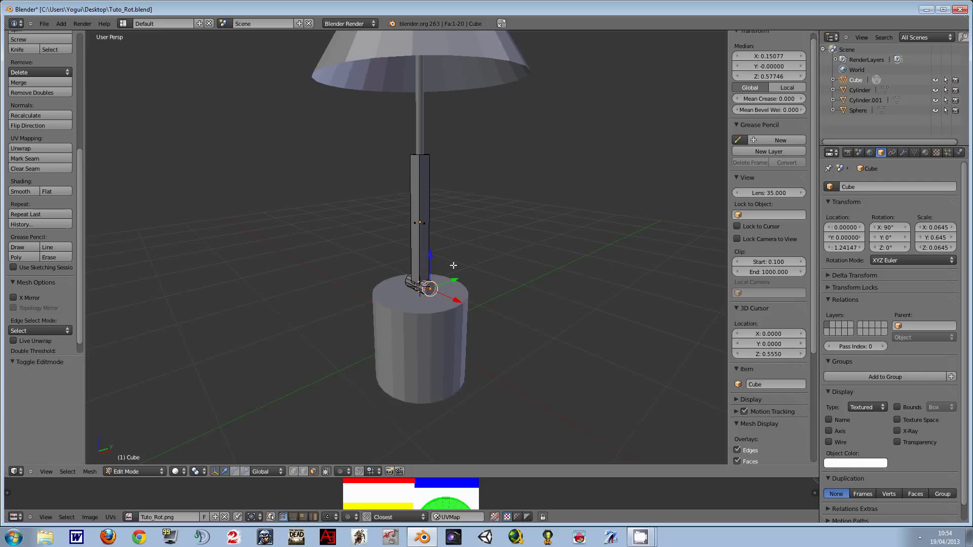
Step: Set the 3D cursor's Z to the hinge height 0.5775 and check its placement
left_click(769, 76)
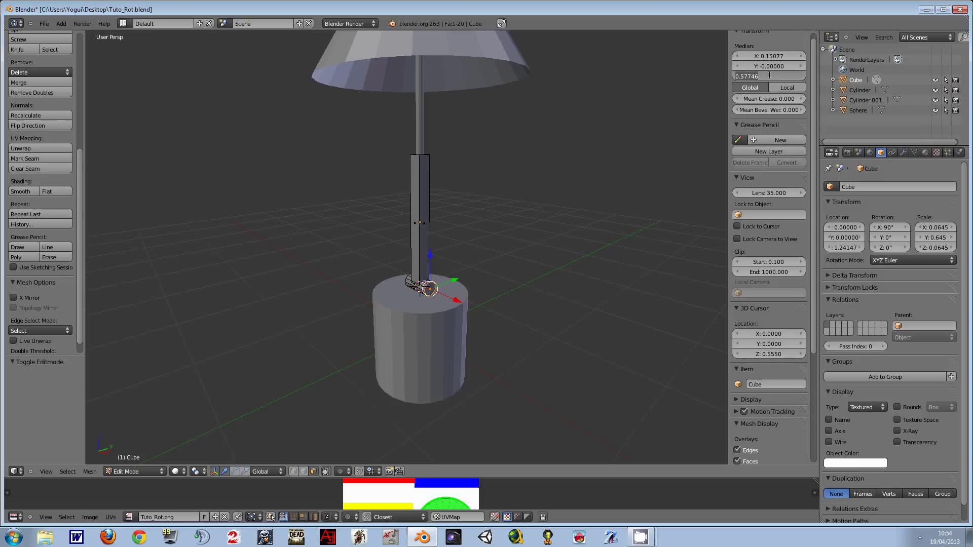
left_click(777, 353)
type("0.5775")
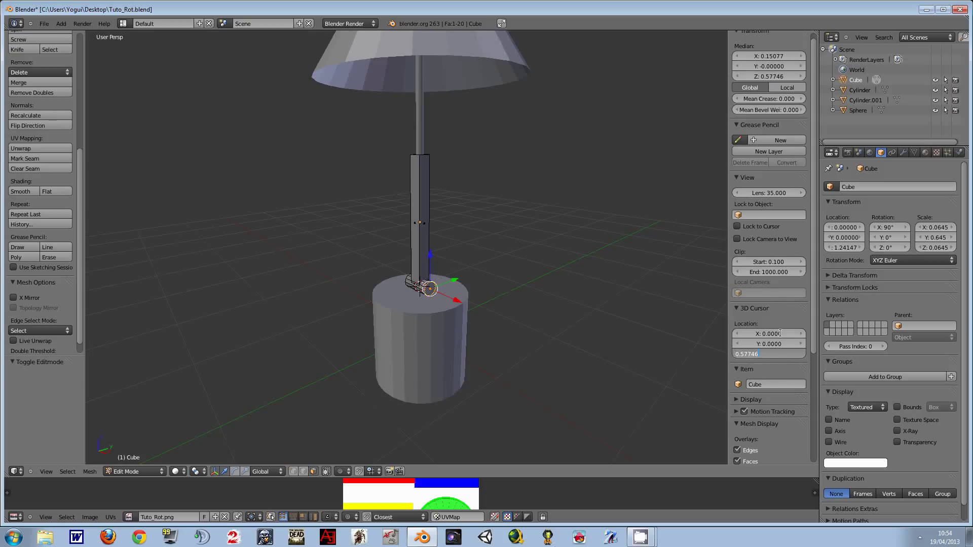
key("Return")
scroll(512, 294, "up", 2)
scroll(512, 294, "up", 2)
middle_click_drag(512, 293, 520, 291)
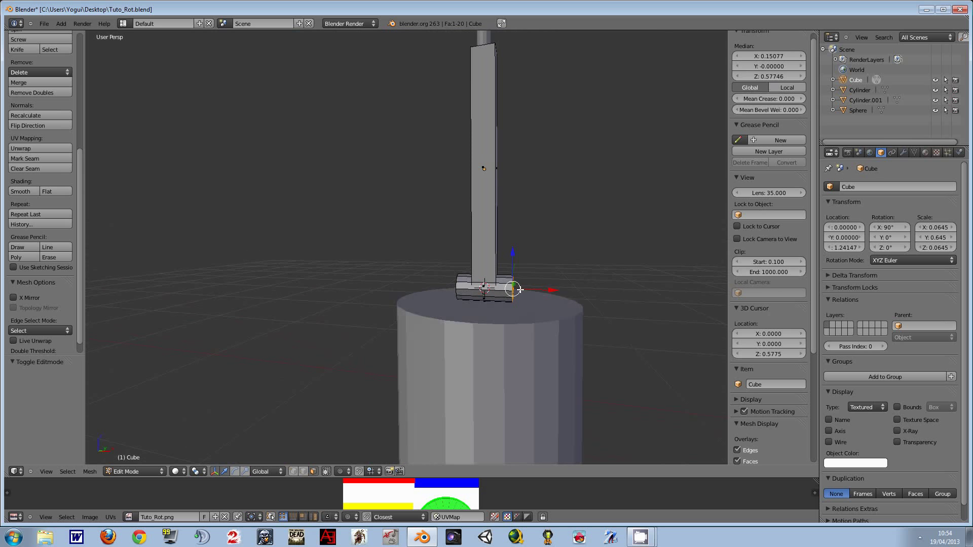
mouse_move(566, 242)
middle_mouse_down()
mouse_move(452, 237)
mouse_move(414, 224)
mouse_move(336, 241)
mouse_move(516, 256)
middle_mouse_up()
Step: Return to object mode and set the pole's origin to the 3D cursor at the hinge
key("Tab")
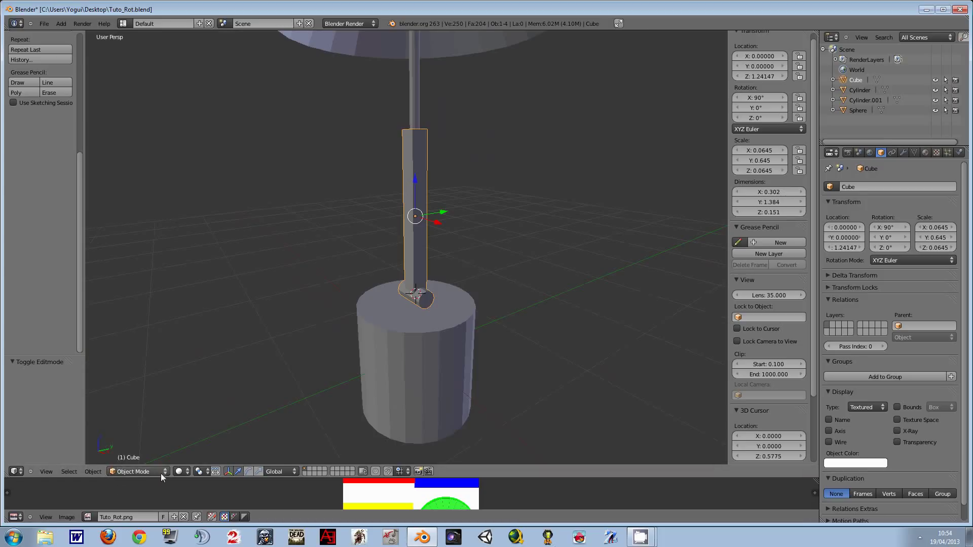
scroll(497, 286, "up", 1)
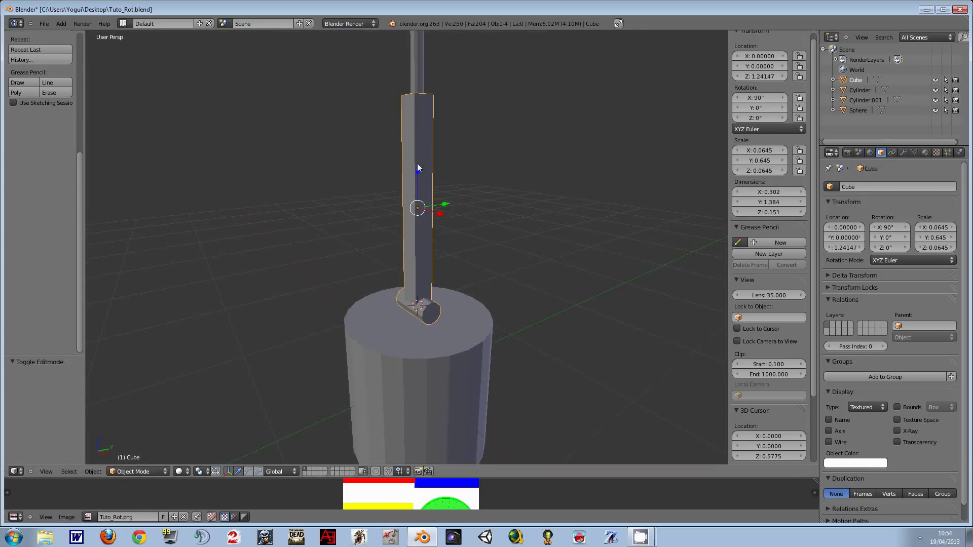
left_click(89, 474)
mouse_move(106, 429)
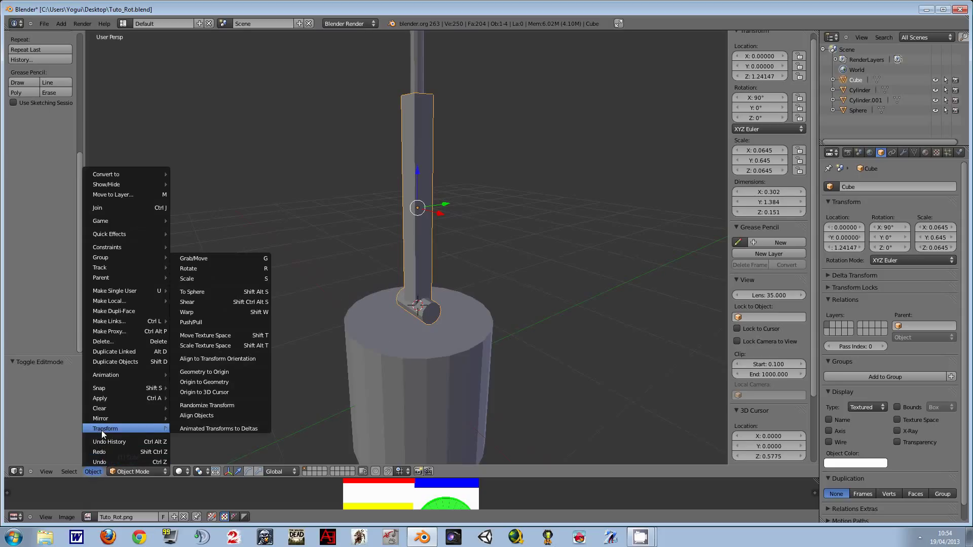
left_click(214, 393)
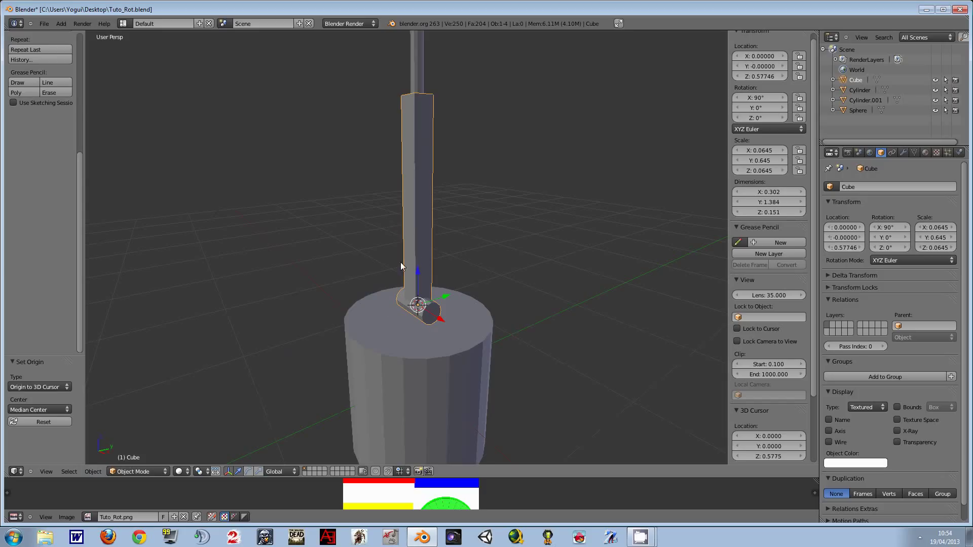
mouse_move(401, 263)
middle_mouse_down()
mouse_move(427, 251)
mouse_move(409, 242)
mouse_move(385, 273)
mouse_move(380, 257)
mouse_move(395, 283)
mouse_move(446, 309)
mouse_move(511, 242)
mouse_move(589, 256)
middle_mouse_up()
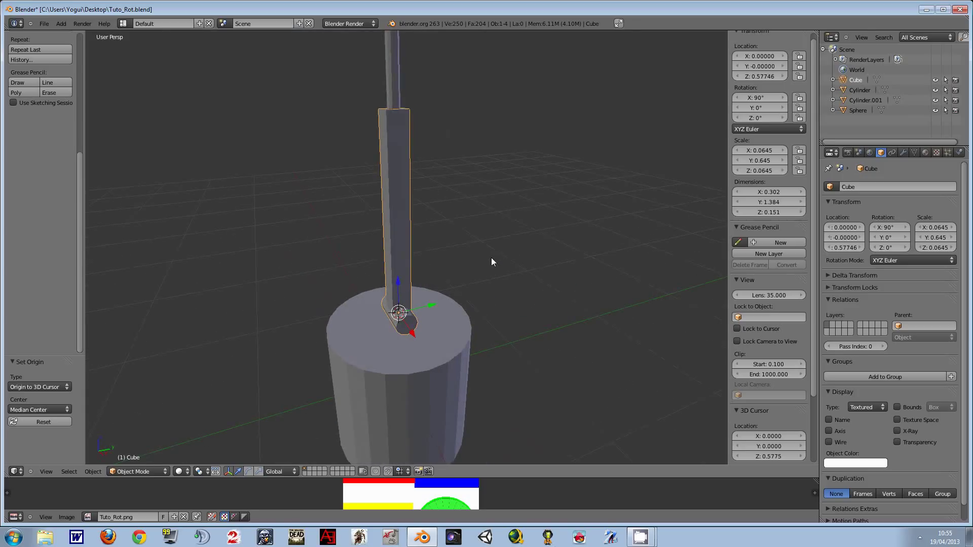
Step: Test-rotate the pole around X to check its pivot, then cancel
key("r")
key("x")
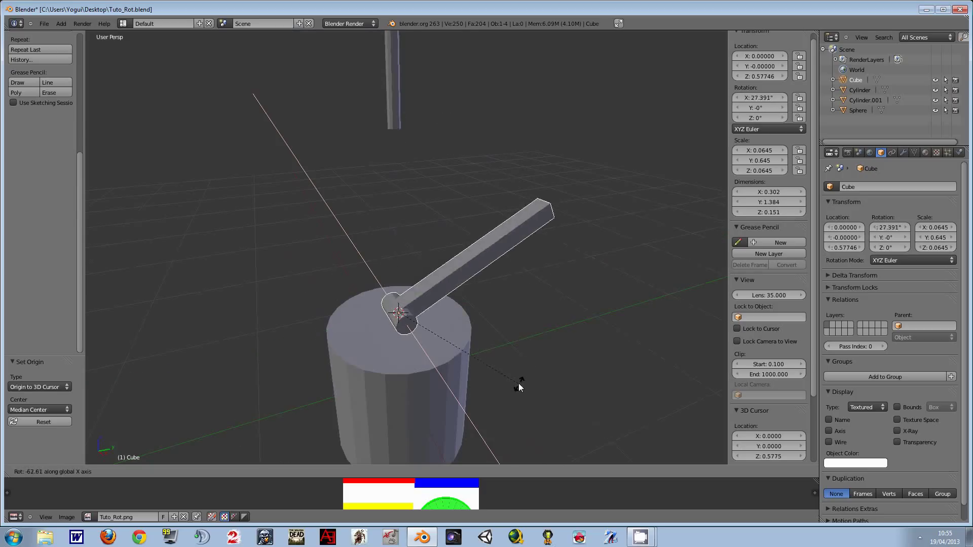
right_click(525, 279)
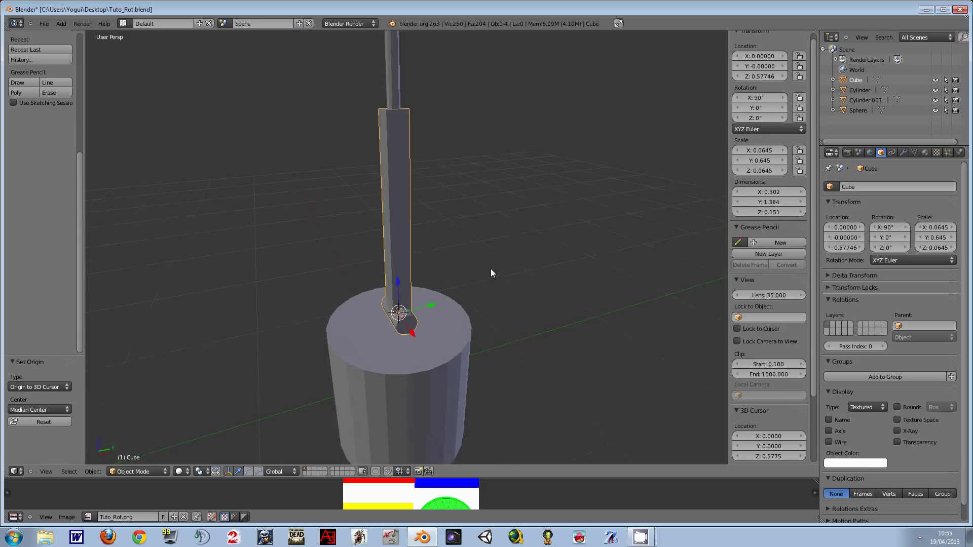
scroll(491, 268, "down", 2)
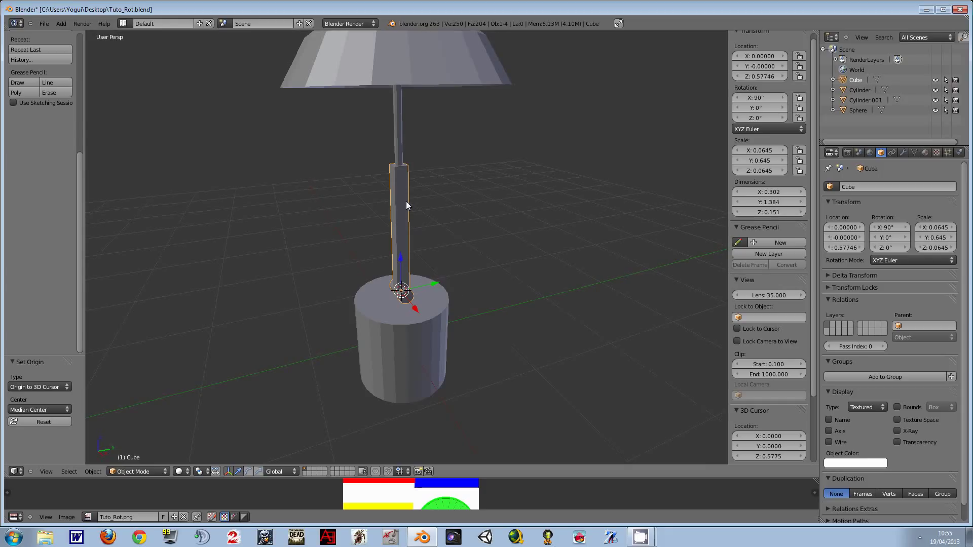
Step: Switch the viewport to Textured shading and bring up the Apply transform menu
left_click(178, 473)
left_click(188, 427)
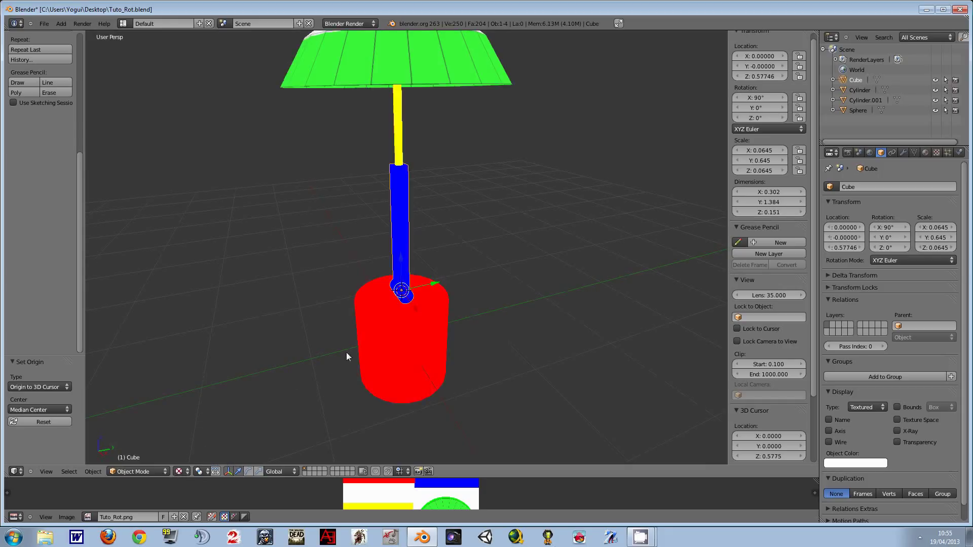
middle_click_drag(346, 356, 561, 225)
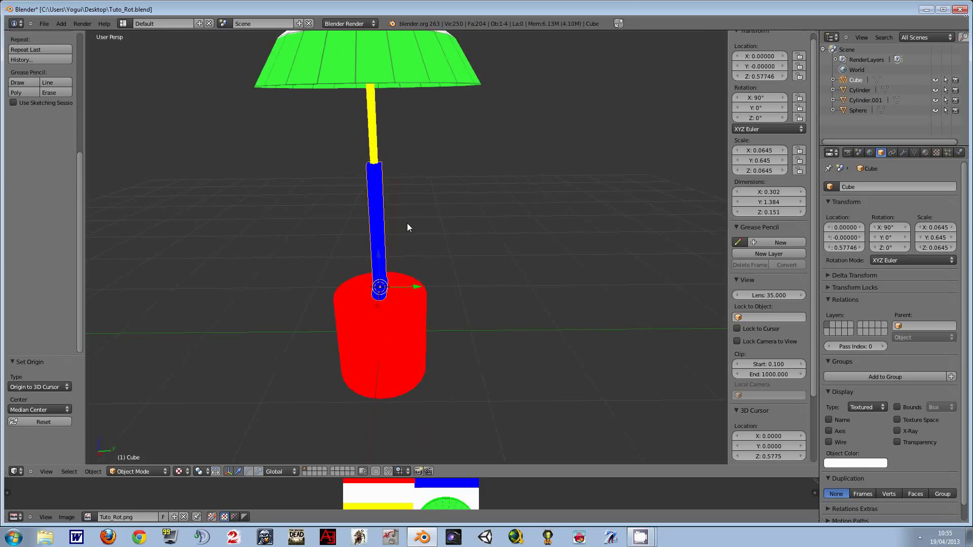
mouse_move(407, 226)
middle_mouse_down()
mouse_move(397, 268)
mouse_move(420, 259)
mouse_move(385, 134)
middle_mouse_up()
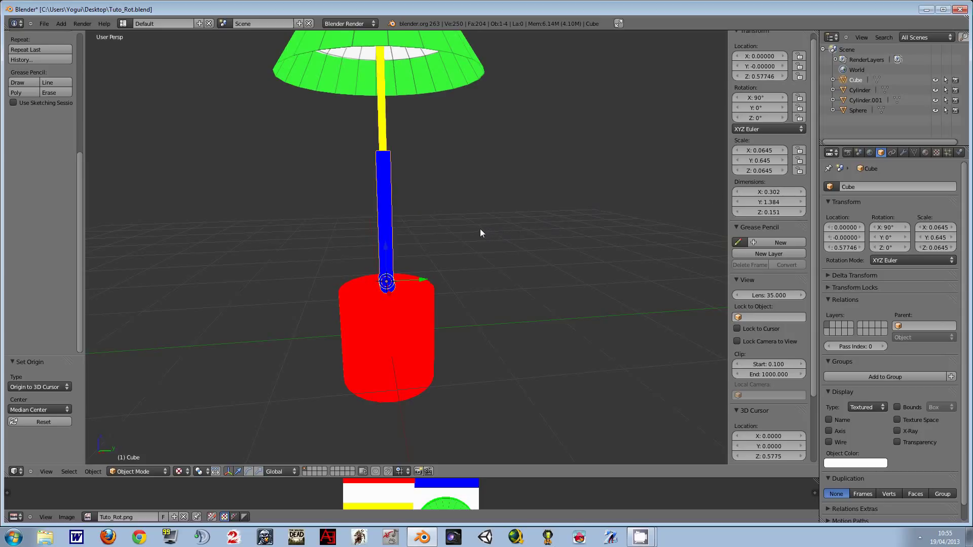
key("ctrl+a")
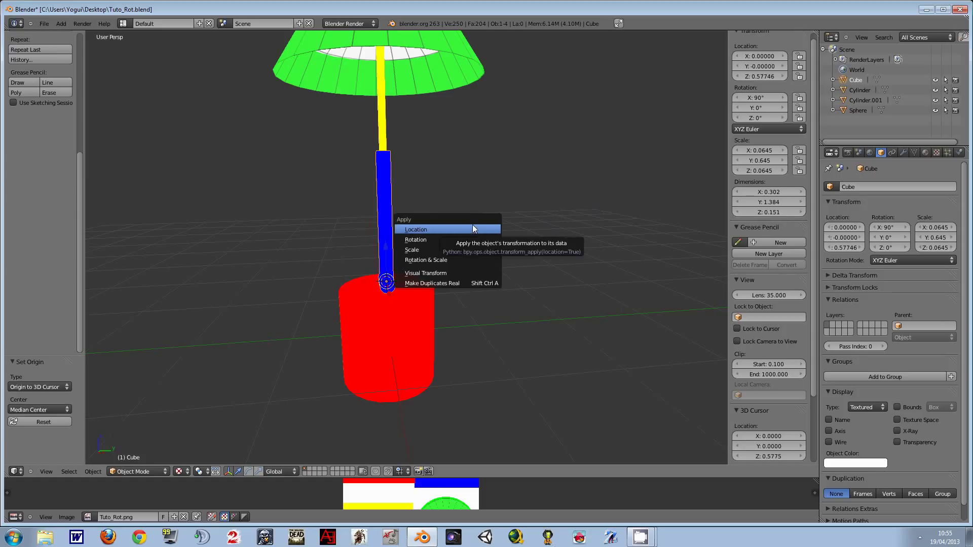
Step: Apply the pole's rotation and then its scale, leaving rotation 0° and scale 1.000
left_click(422, 241)
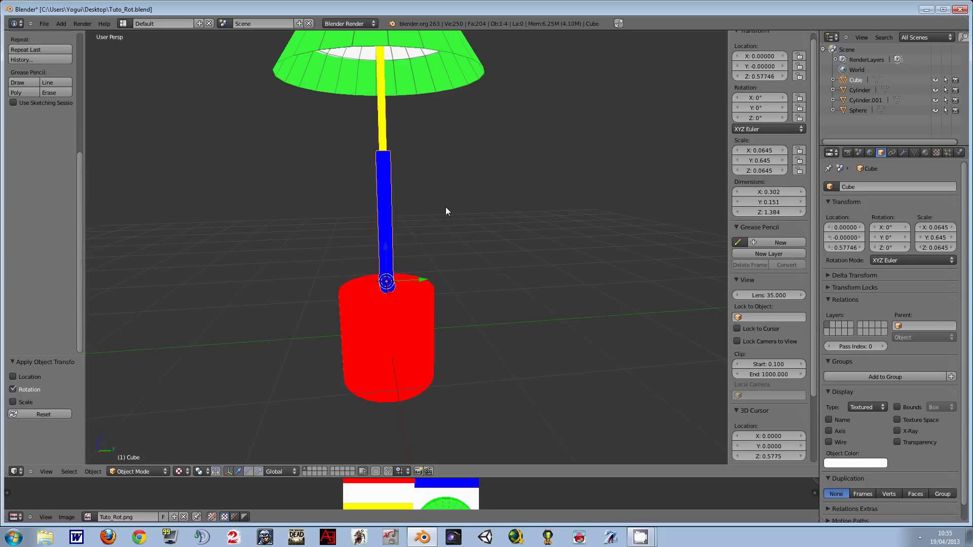
key("ctrl+a")
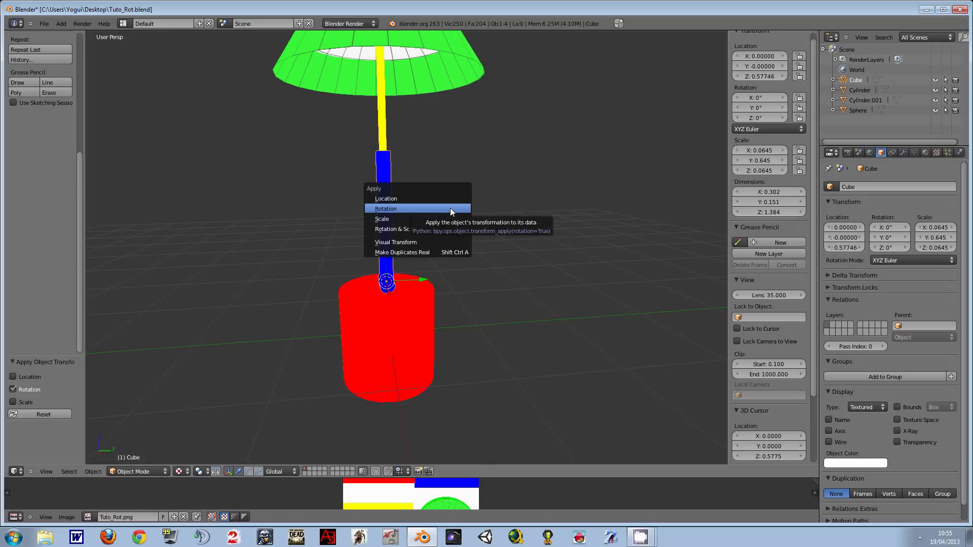
left_click(420, 230)
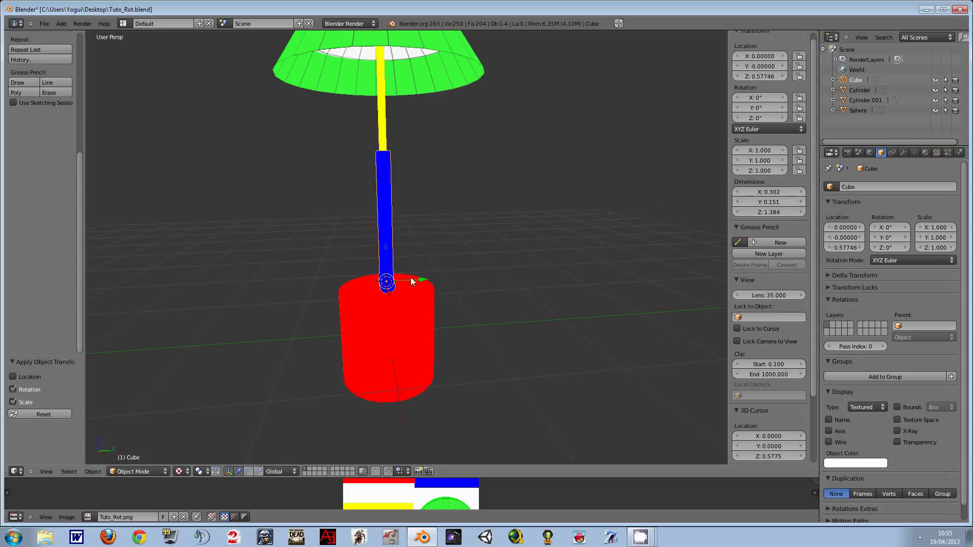
scroll(405, 304, "up", 3)
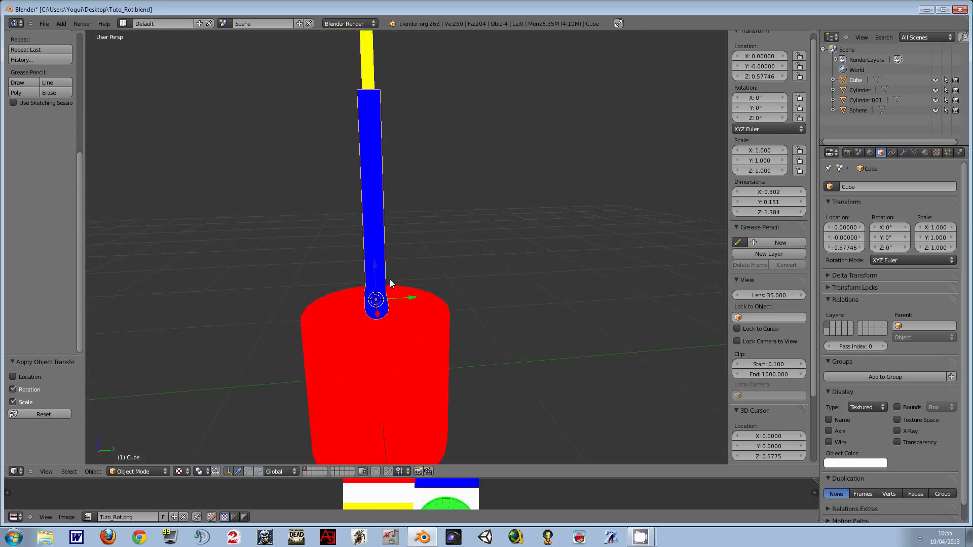
scroll(391, 278, "down", 3)
scroll(446, 215, "down", 4)
scroll(469, 222, "up", 3)
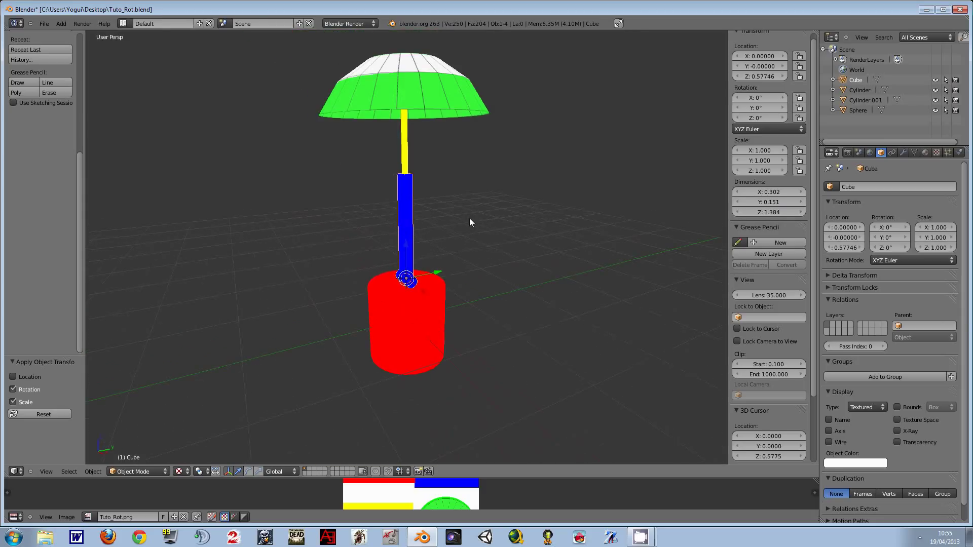
Step: Select the yellow Cylinder.001 rod and test a vertical move, then cancel it
right_click(407, 140)
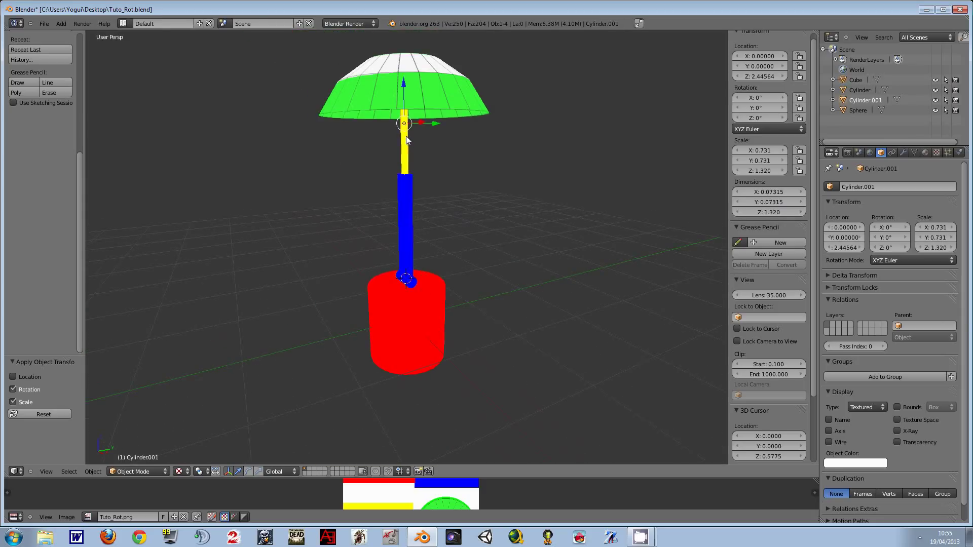
mouse_move(519, 168)
middle_mouse_down()
mouse_move(481, 174)
mouse_move(497, 169)
middle_mouse_up()
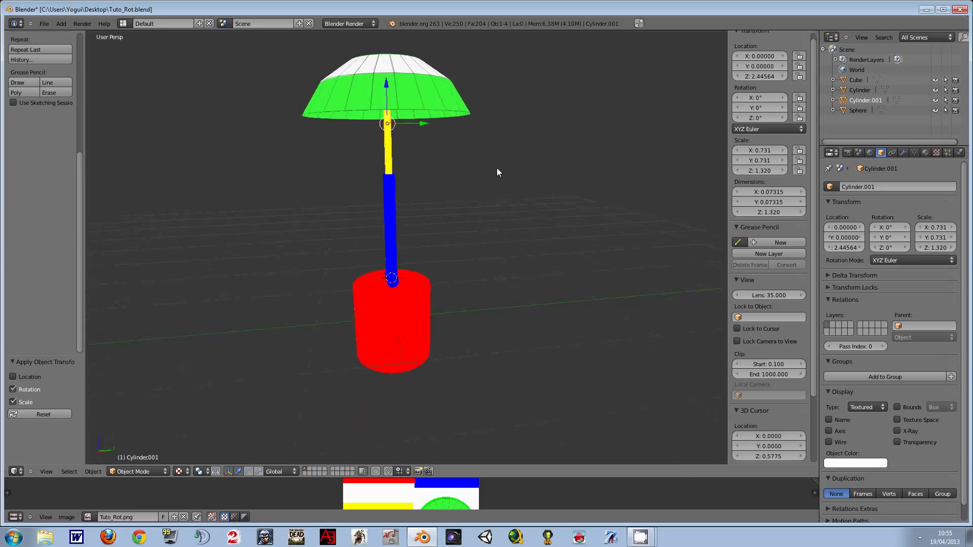
key("g")
key("z")
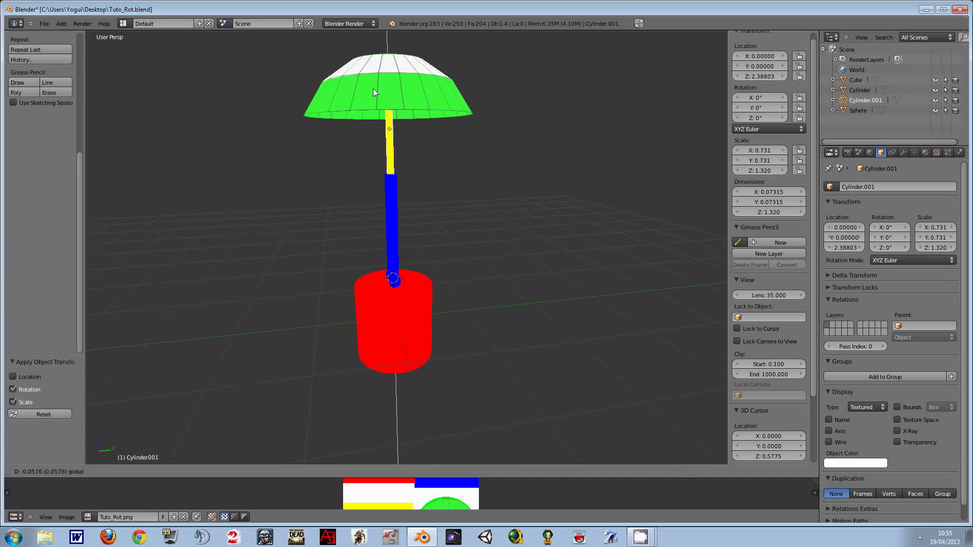
key("Escape")
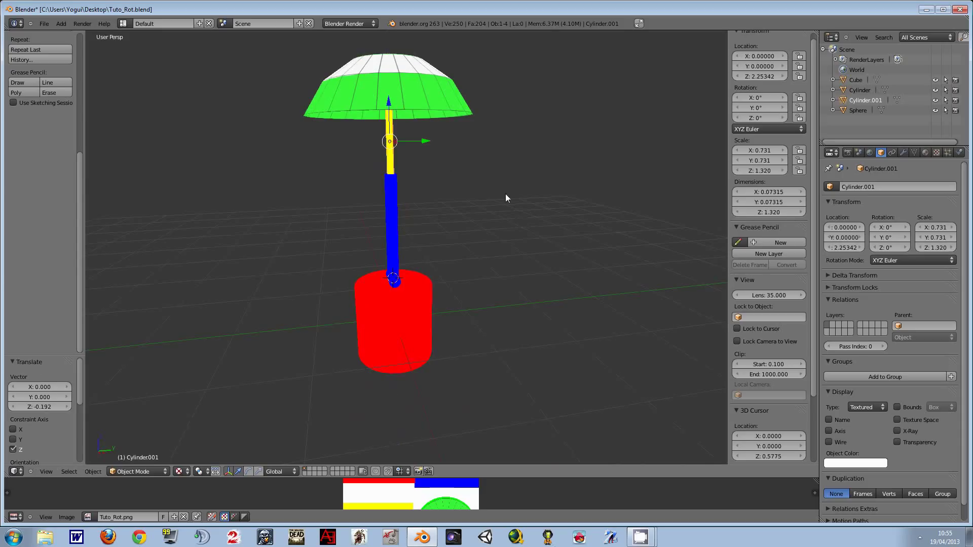
scroll(501, 188, "down", 2)
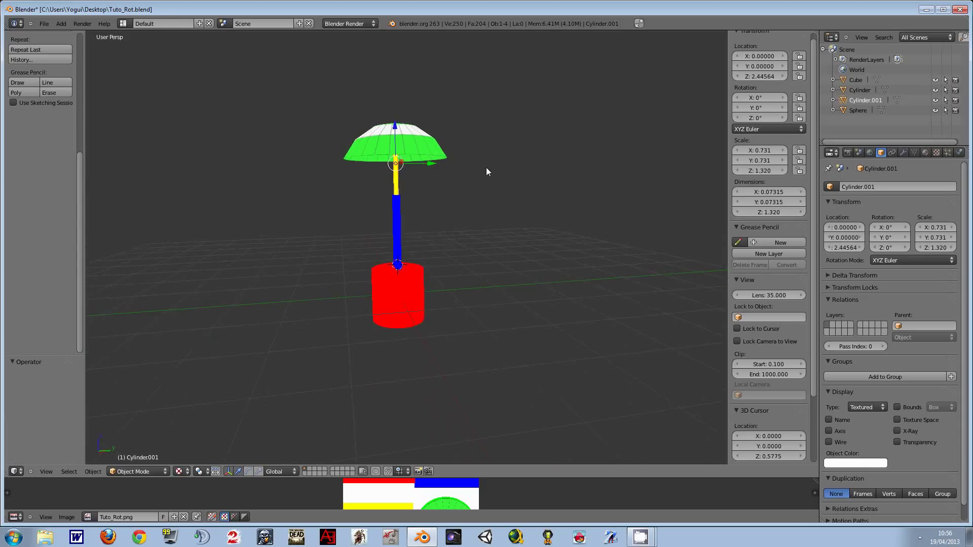
scroll(489, 175, "up", 2)
scroll(489, 174, "up", 1)
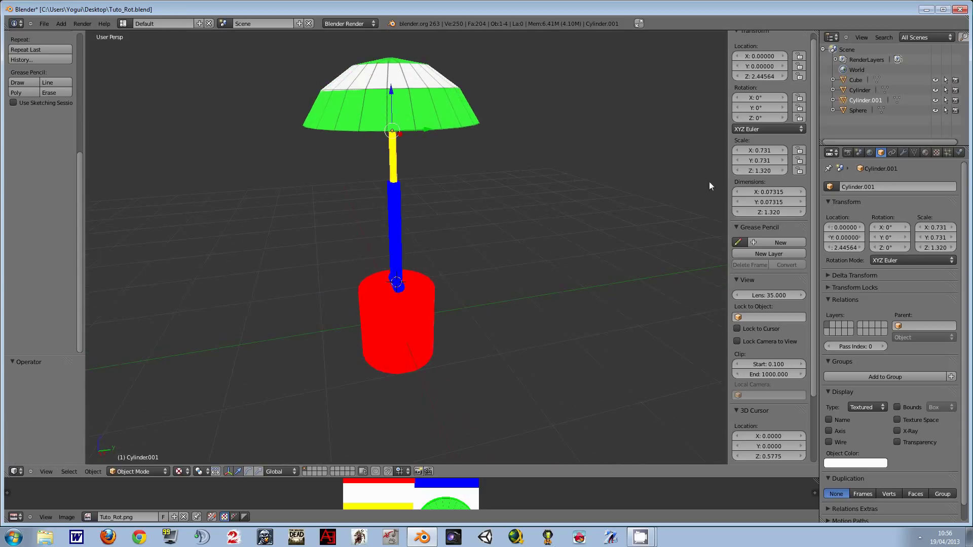
Step: Hide the green Sphere shade, test-lower the rod and undo, then bring up the Apply menu
left_click(935, 111)
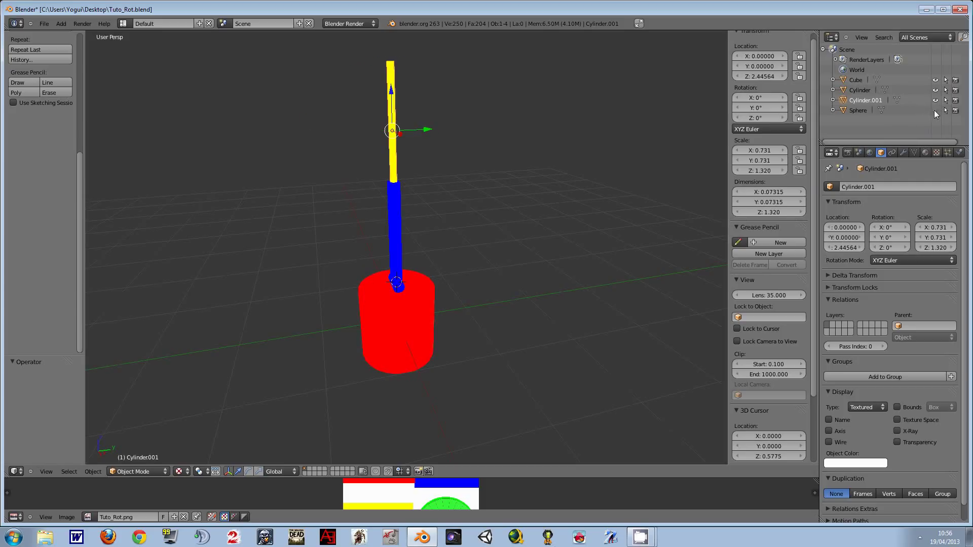
middle_click_drag(562, 174, 524, 156)
middle_click_drag(494, 190, 516, 273)
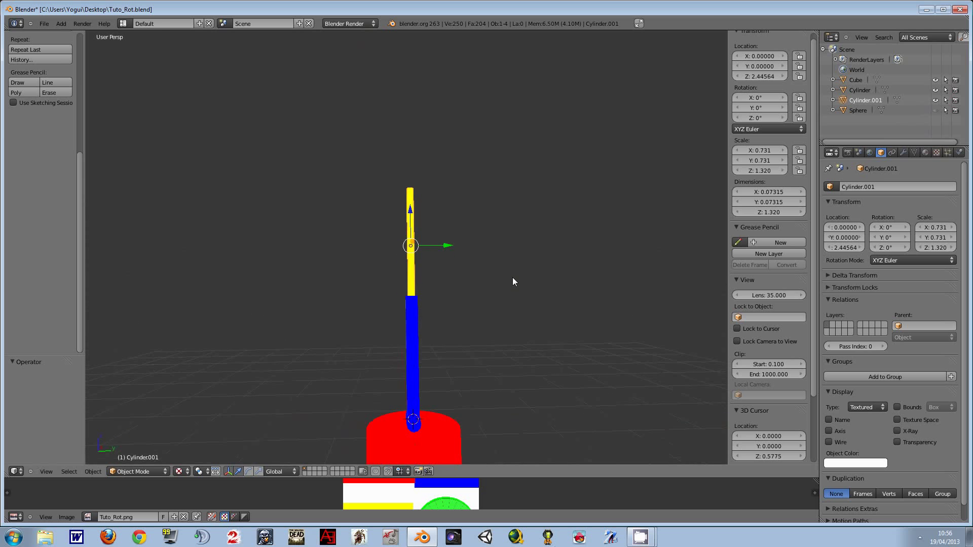
mouse_move(516, 273)
middle_mouse_down()
mouse_move(465, 237)
mouse_move(413, 259)
mouse_move(425, 327)
mouse_move(476, 236)
mouse_move(403, 213)
middle_mouse_up()
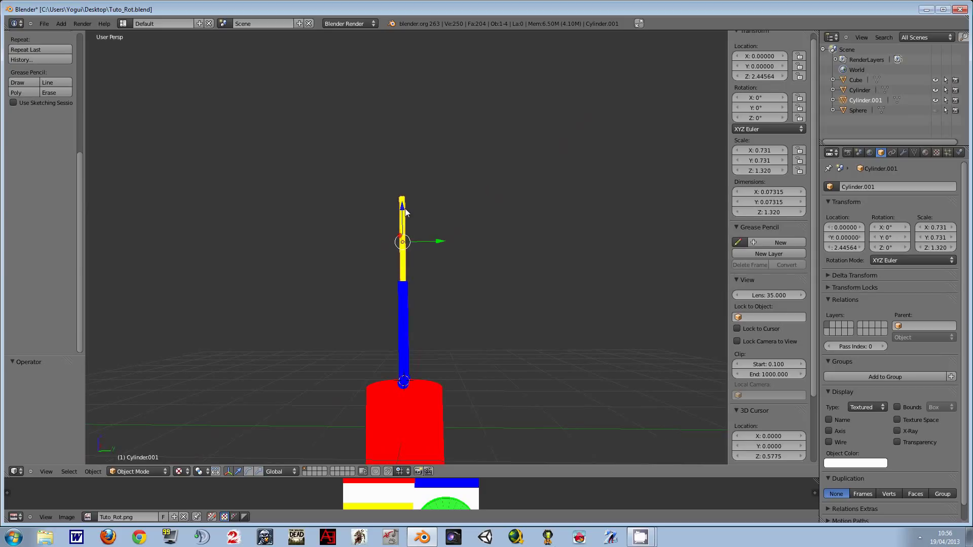
key("g")
key("z")
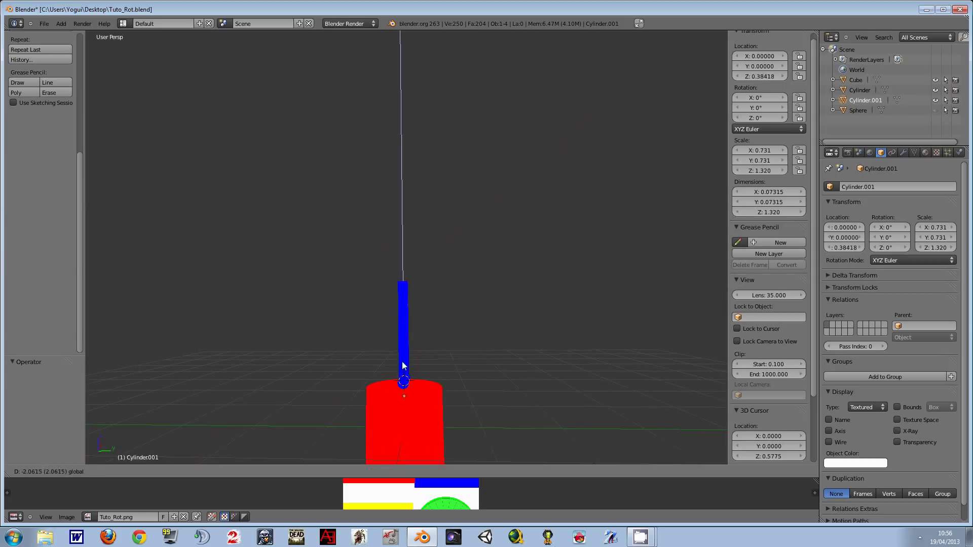
left_click(489, 194)
key("ctrl+z")
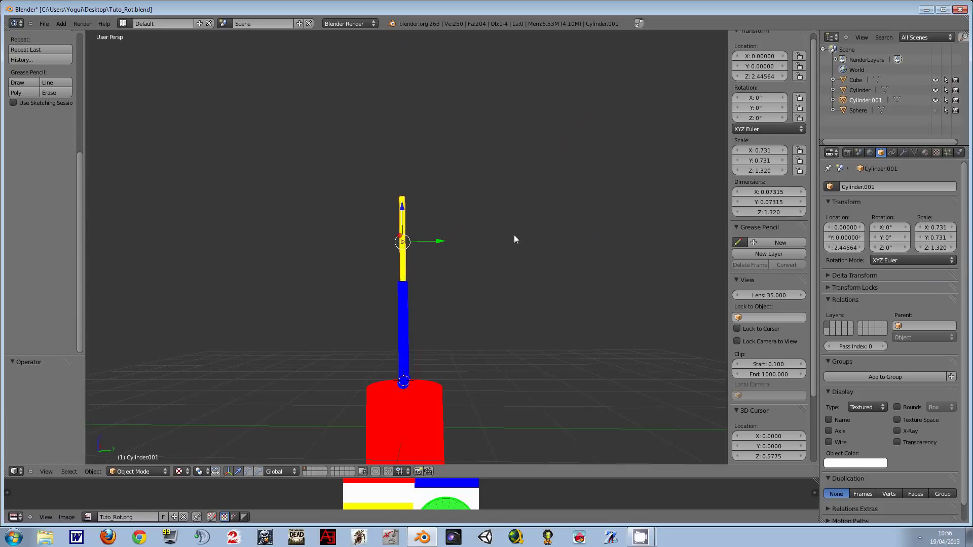
key("ctrl+a")
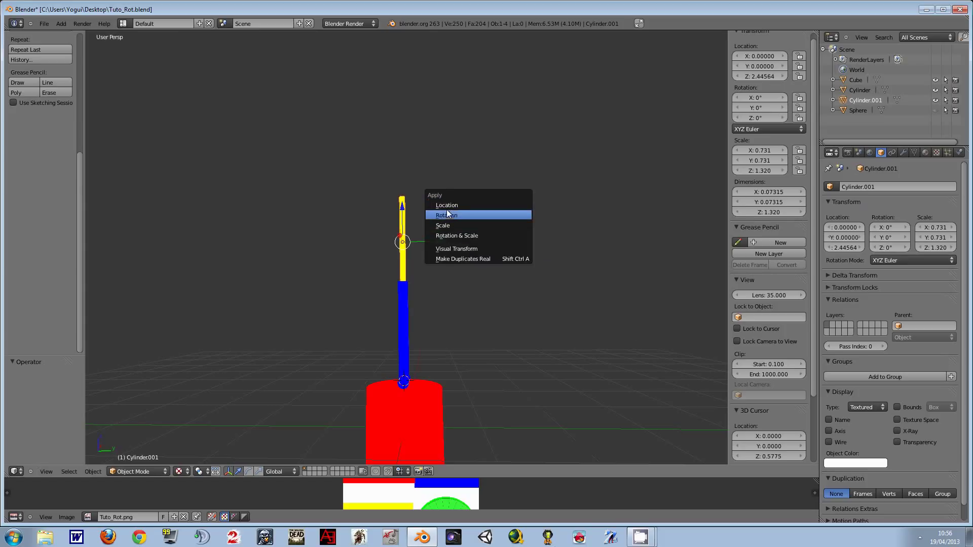
Step: Apply Cylinder.001's scale to 1.000, unhide the green Sphere shade and select it
left_click(446, 226)
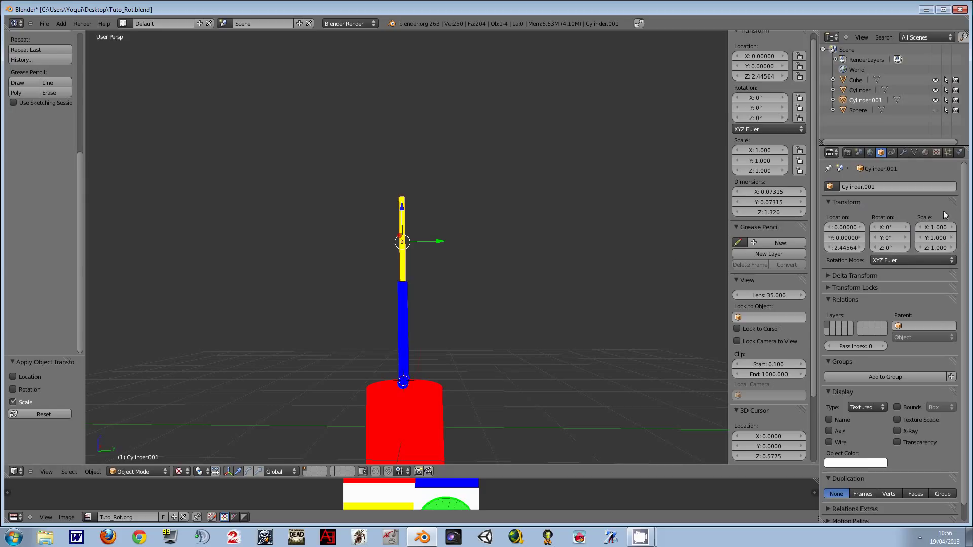
scroll(494, 231, "down", 5)
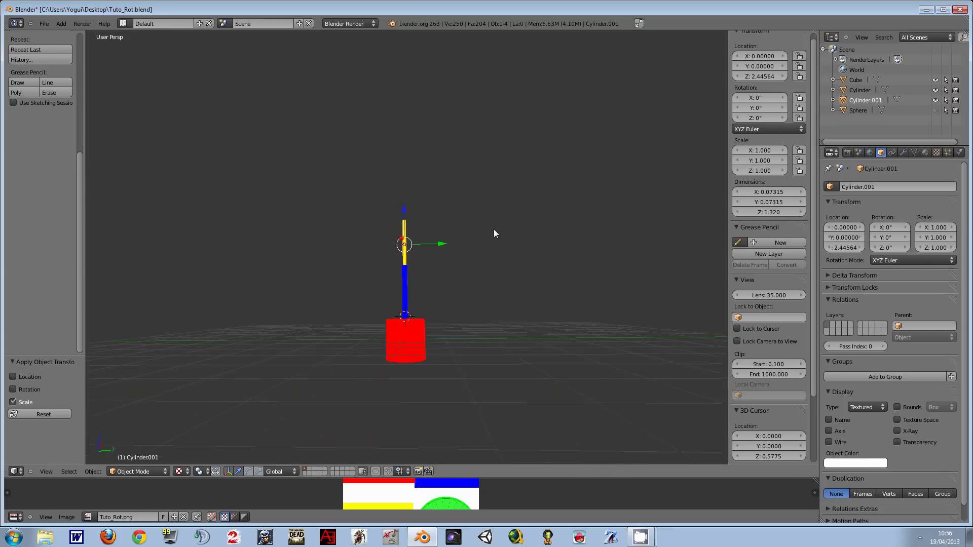
scroll(474, 321, "up", 2)
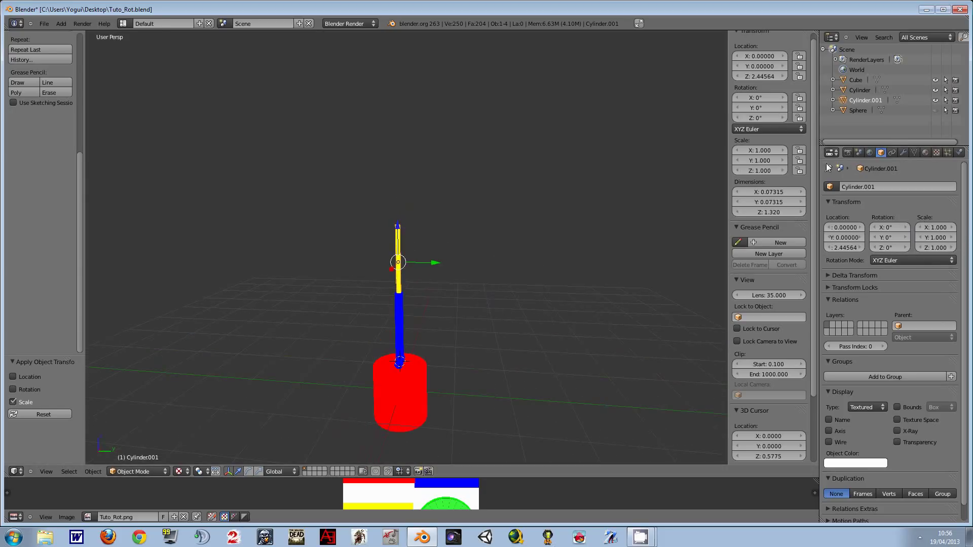
left_click(935, 110)
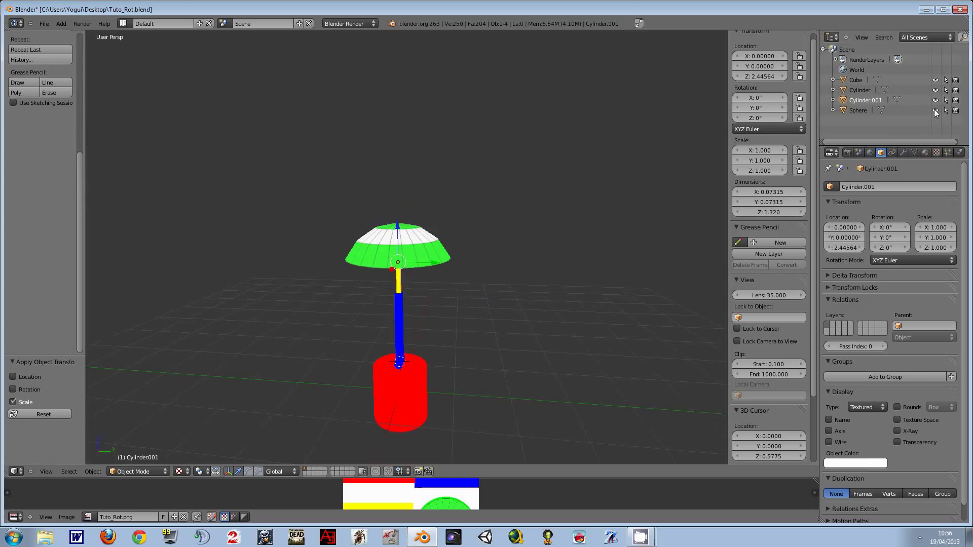
right_click(409, 239)
middle_click_drag(467, 288, 503, 307)
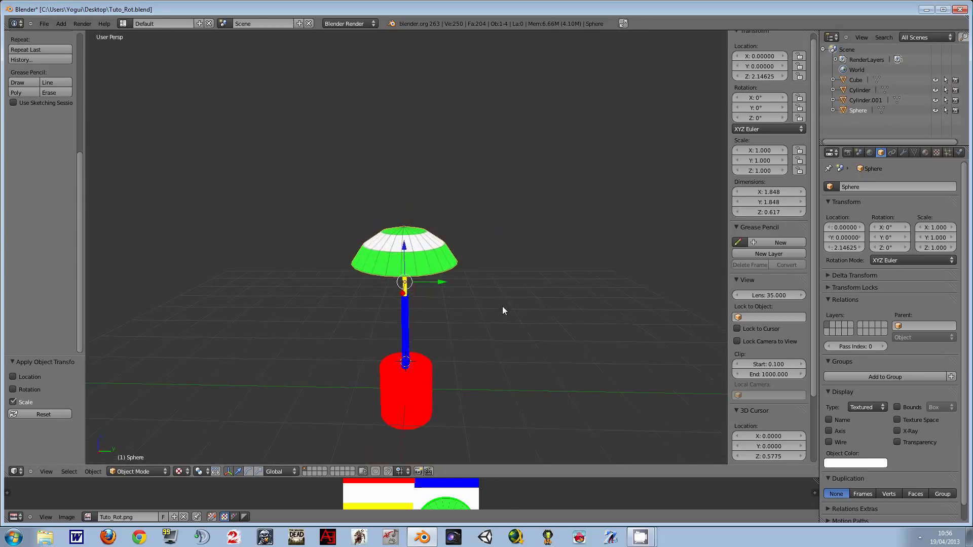
Step: Enter edit mode on the lampshade and select its top vertex in vertex mode
mouse_move(500, 263)
middle_mouse_down()
mouse_move(480, 284)
mouse_move(499, 252)
mouse_move(451, 251)
mouse_move(476, 234)
mouse_move(465, 297)
middle_mouse_up()
scroll(475, 225, "up", 6)
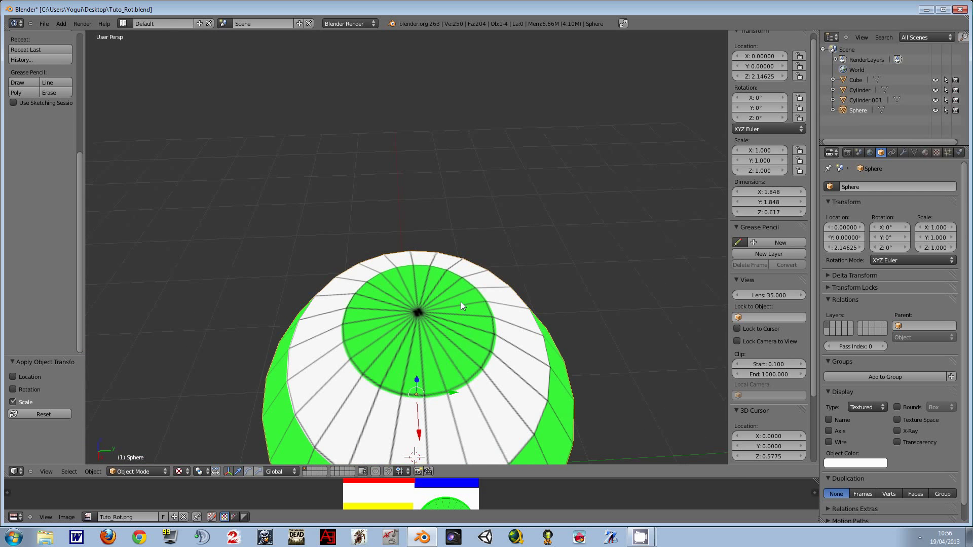
key("Tab")
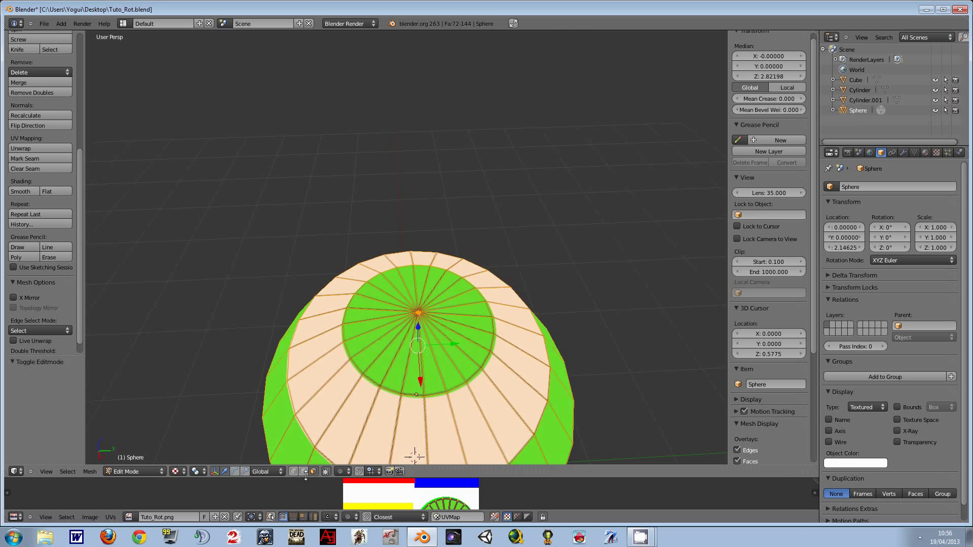
left_click(294, 472)
right_click(418, 313)
scroll(562, 274, "down", 4)
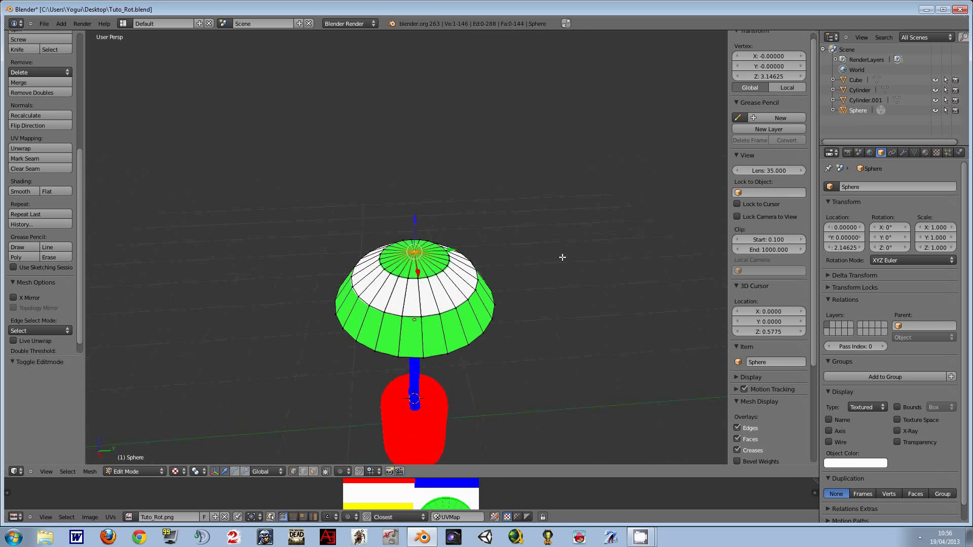
middle_click_drag(562, 256, 561, 217)
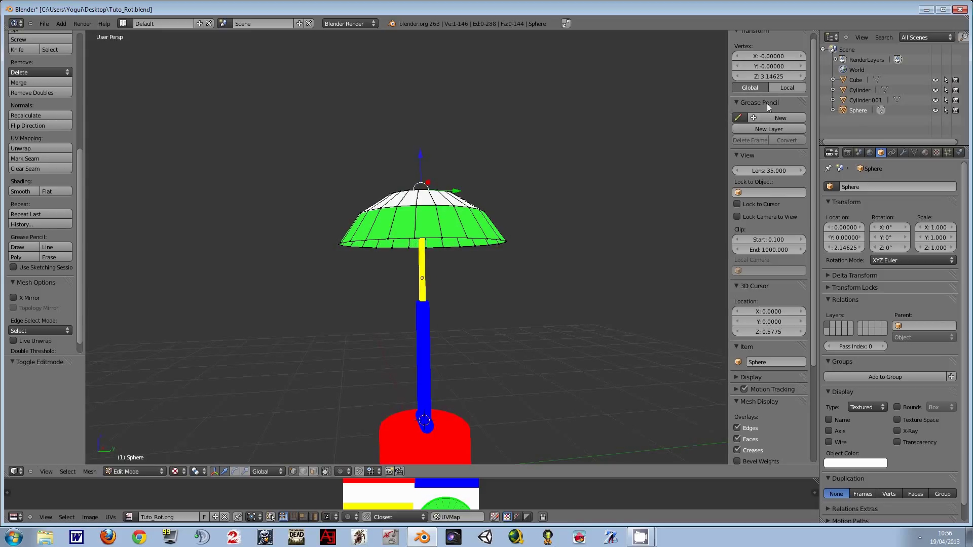
middle_click_drag(418, 182, 441, 174)
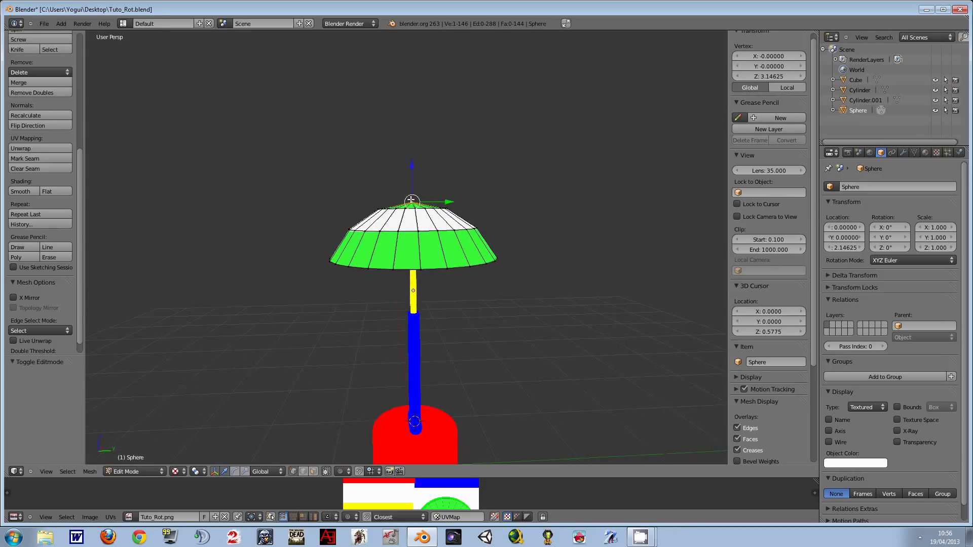
Step: Copy the vertex's global Z 3.14625 into the 3D cursor Z and return to object mode
left_click(750, 89)
scroll(812, 74, "down", 1)
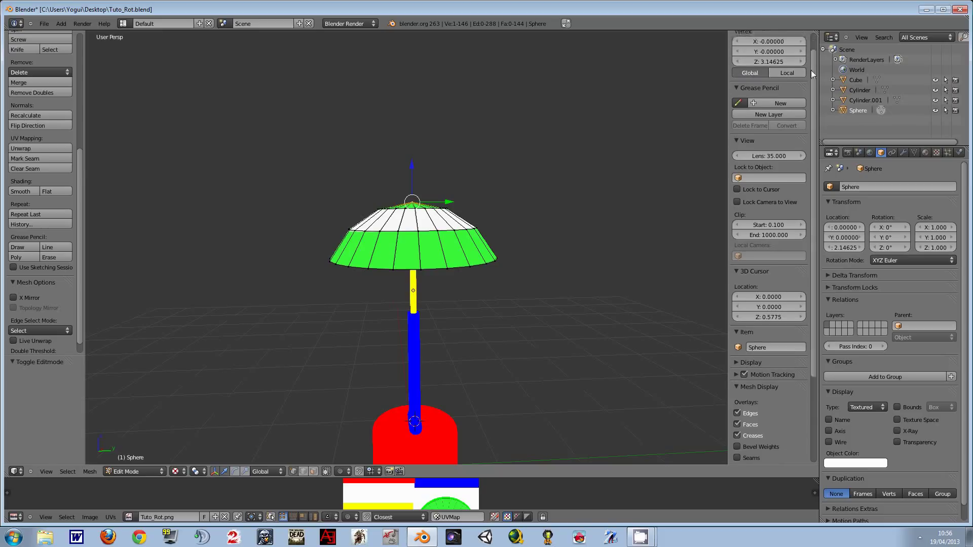
scroll(811, 74, "down", 4)
scroll(770, 203, "up", 4)
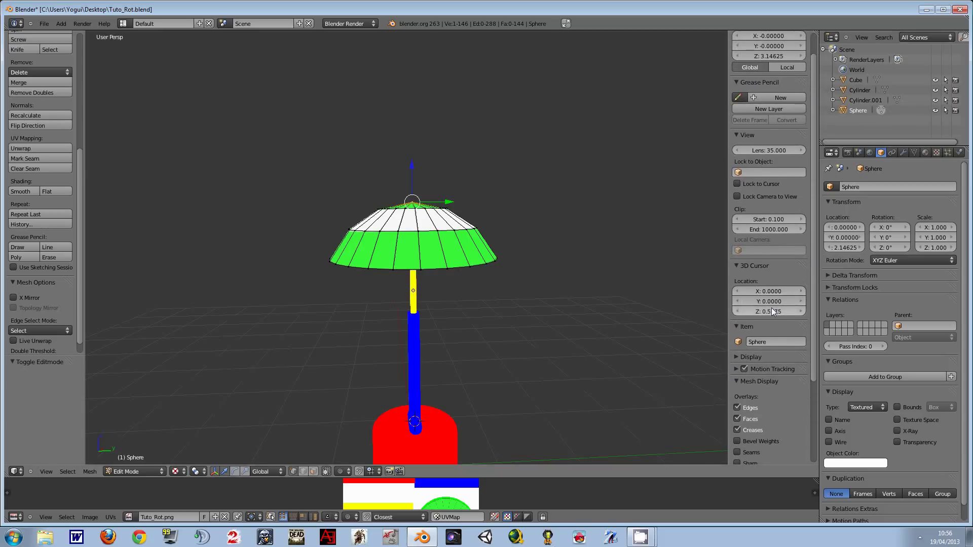
left_click(775, 55)
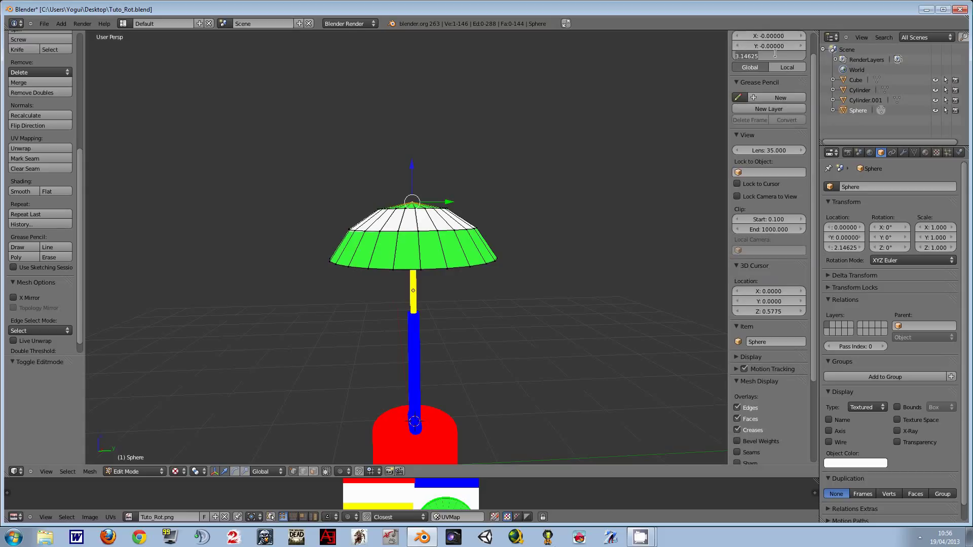
left_click(783, 309)
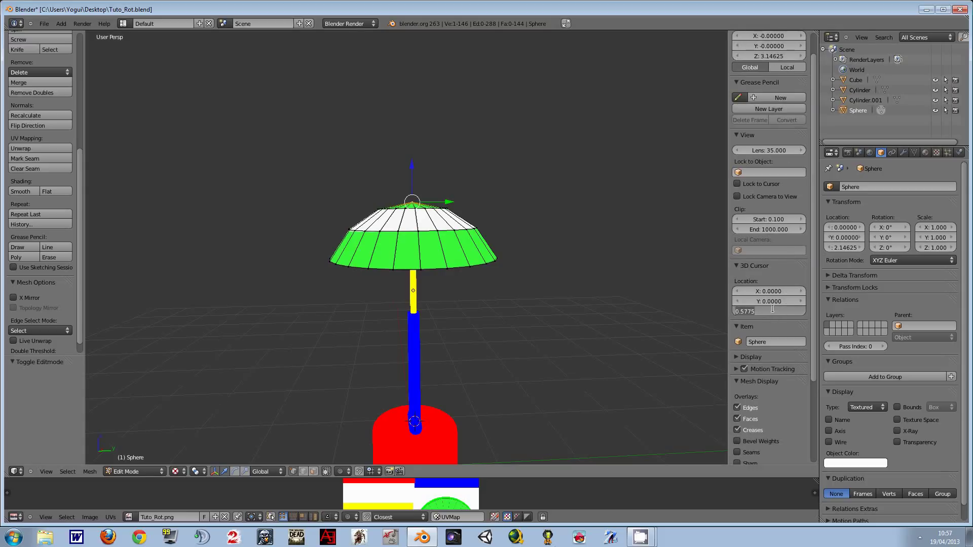
type("3.14625")
key("Return")
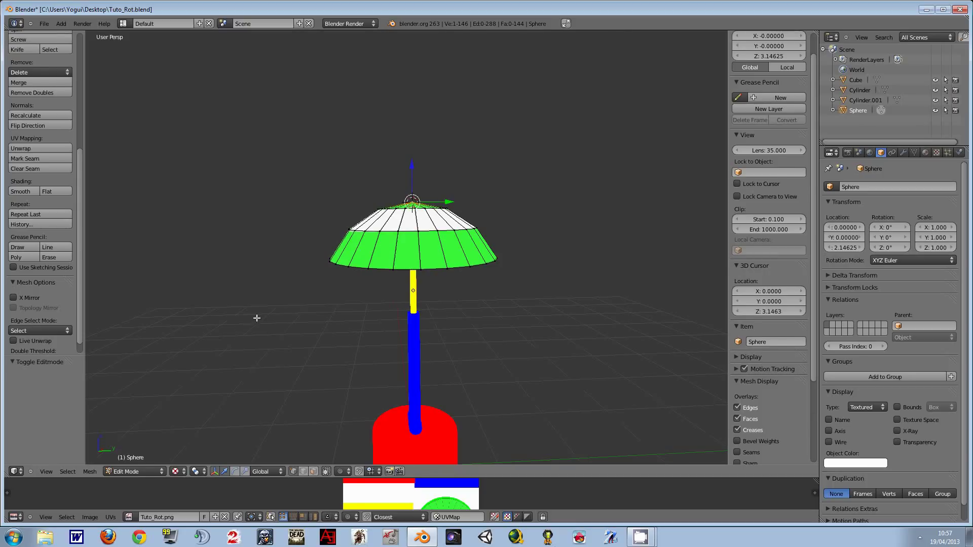
key("Tab")
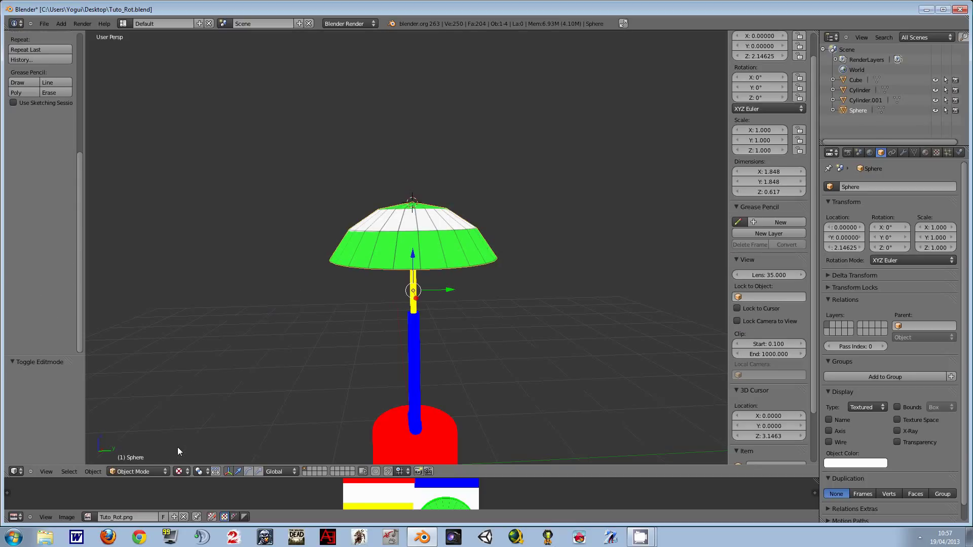
left_click(93, 471)
mouse_move(105, 429)
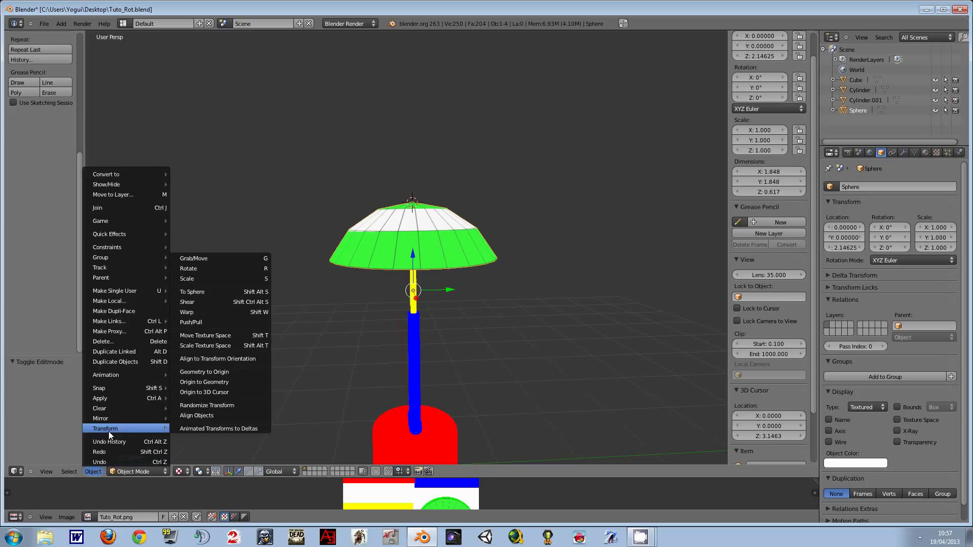
left_click(226, 394)
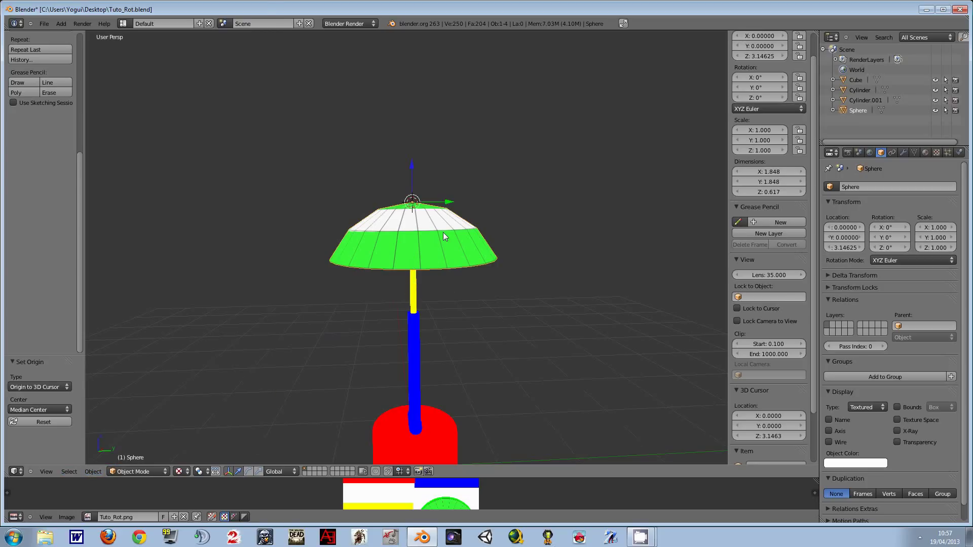
key("Tab")
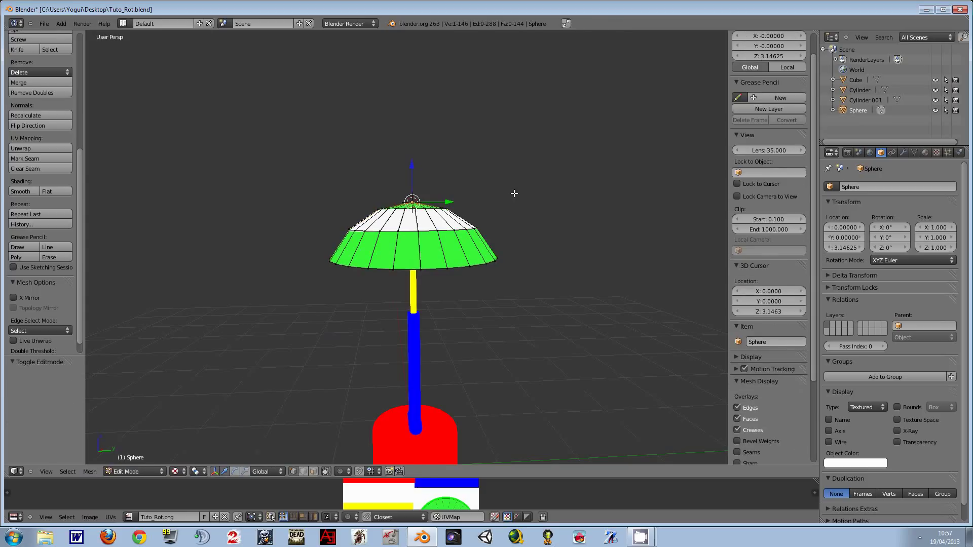
key("Tab")
middle_click_drag(514, 192, 508, 214)
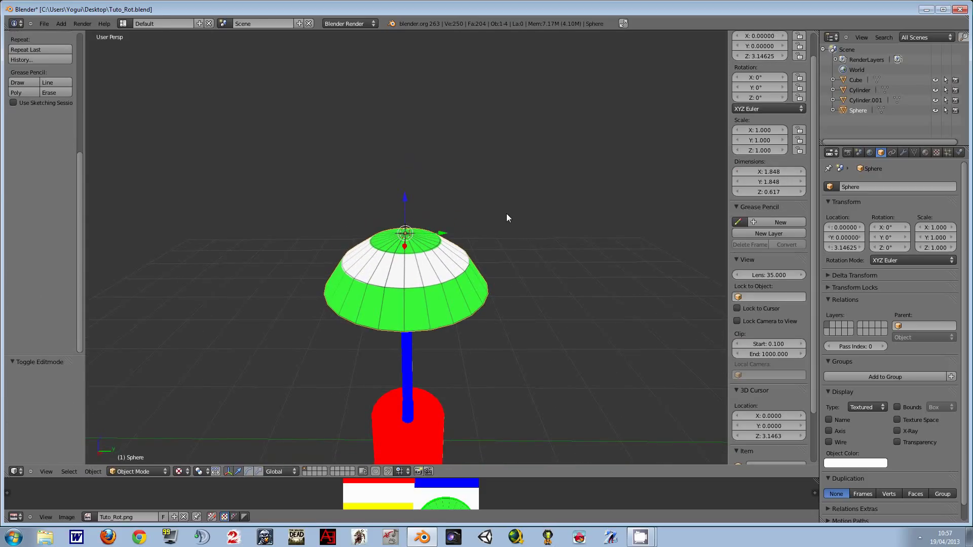
key("r")
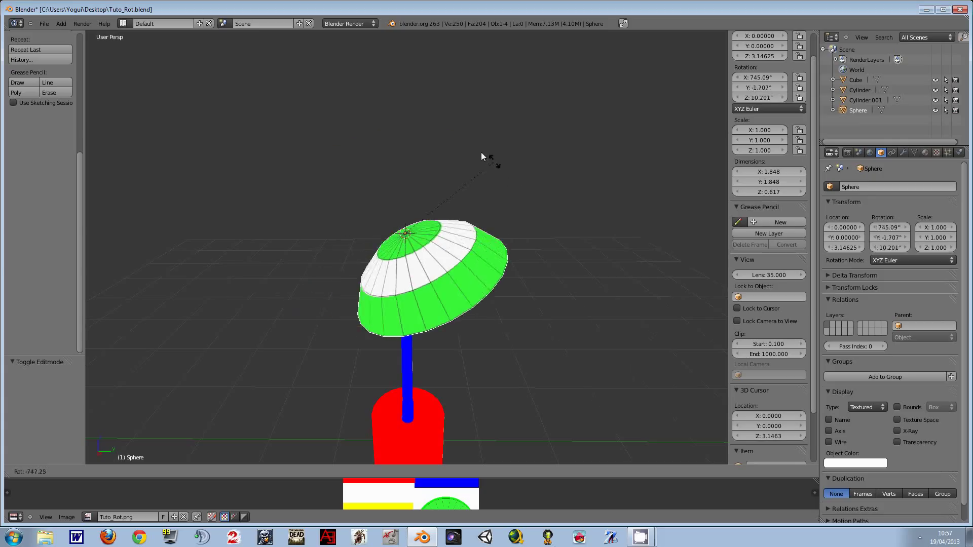
key("Escape")
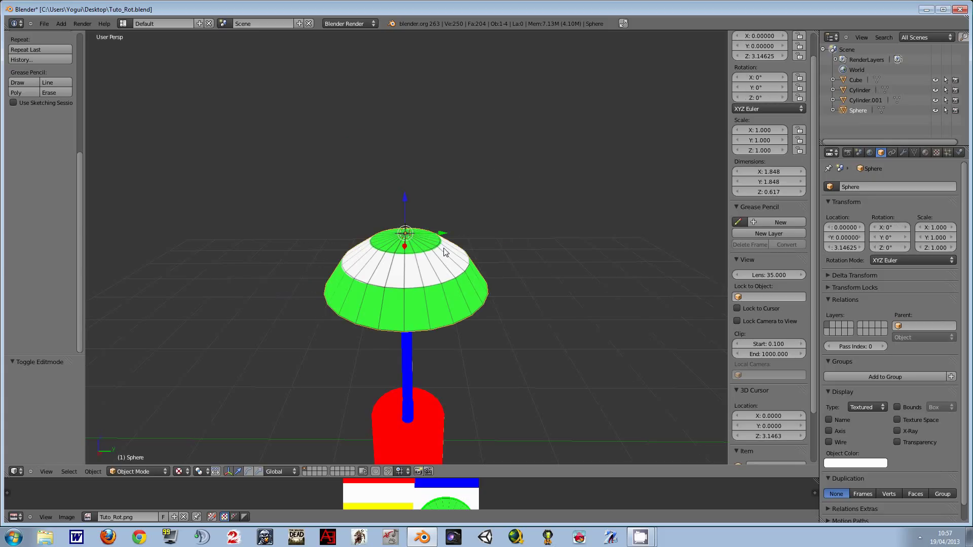
key("s")
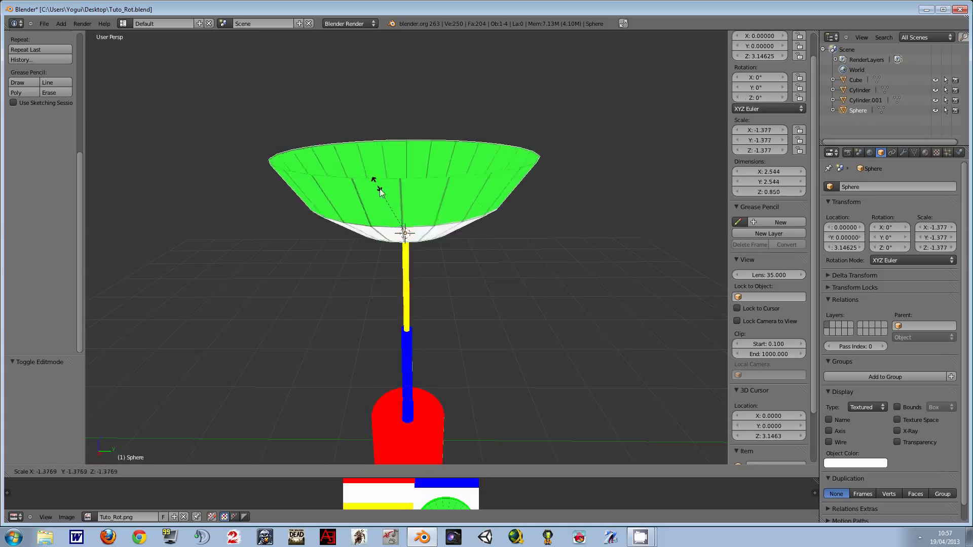
key("Escape")
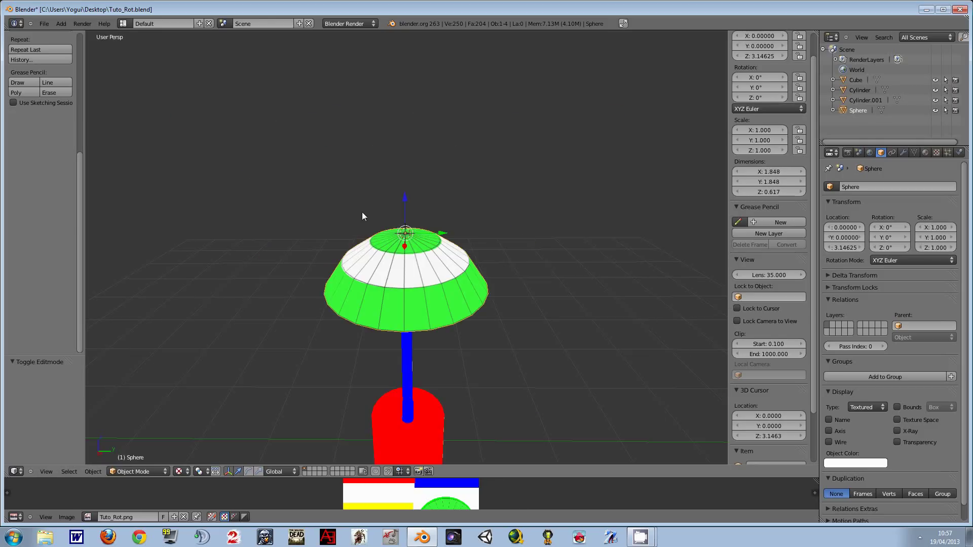
mouse_move(522, 261)
middle_mouse_down()
mouse_move(541, 203)
mouse_move(501, 266)
mouse_move(469, 282)
mouse_move(492, 256)
middle_mouse_up()
scroll(501, 267, "up", 2)
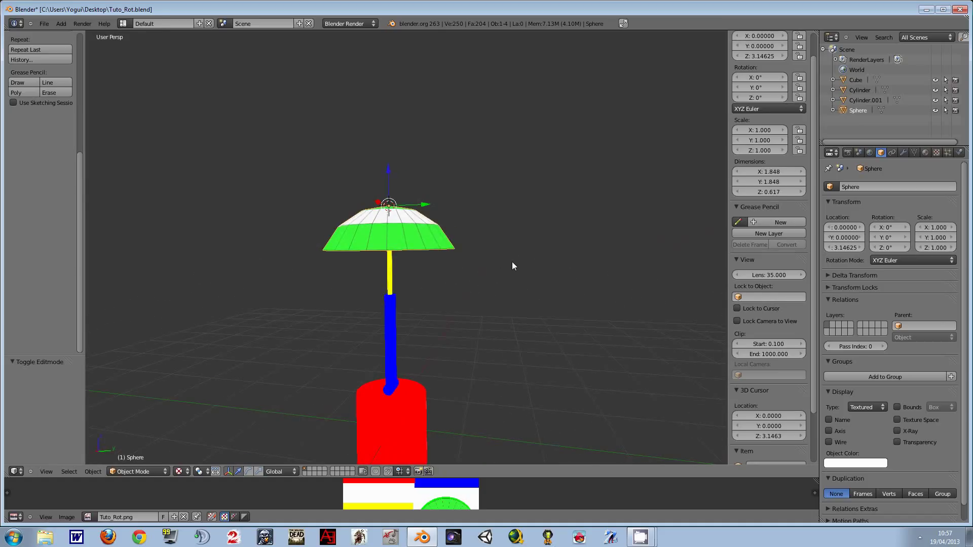
scroll(509, 262, "down", 2)
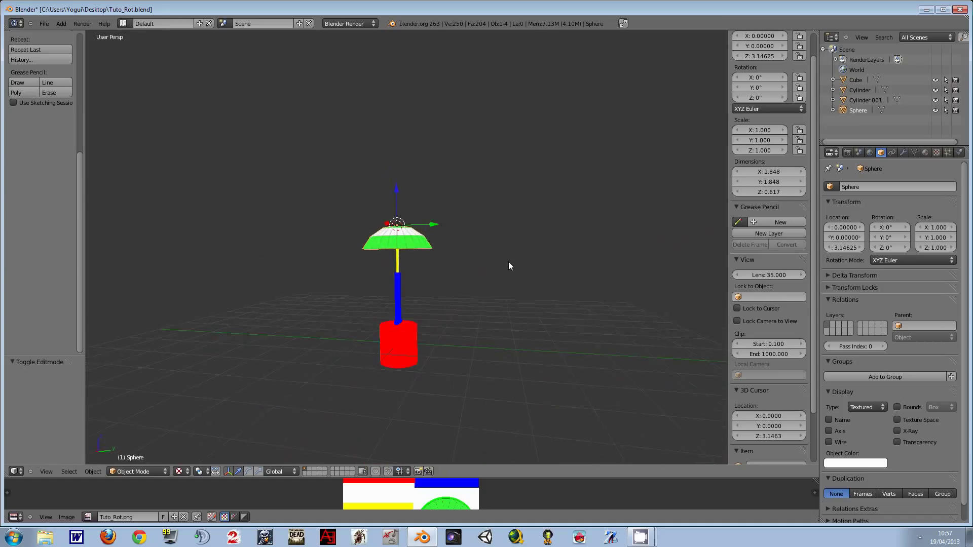
mouse_move(509, 261)
middle_mouse_down()
mouse_move(452, 326)
mouse_move(496, 270)
mouse_move(521, 256)
mouse_move(491, 287)
middle_mouse_up()
scroll(495, 290, "up", 2)
scroll(511, 293, "up", 2)
scroll(511, 293, "down", 2)
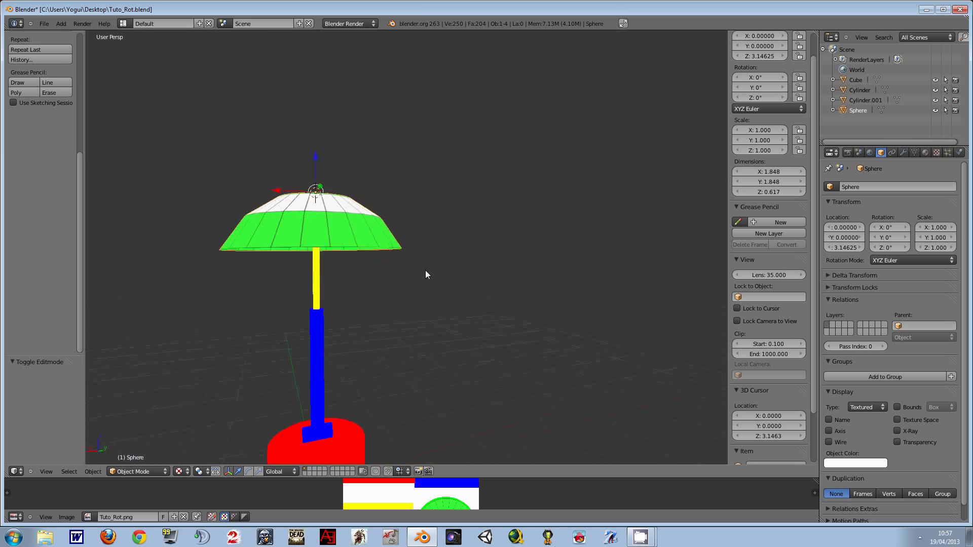
mouse_move(425, 270)
middle_mouse_down()
mouse_move(473, 205)
mouse_move(509, 287)
middle_mouse_up()
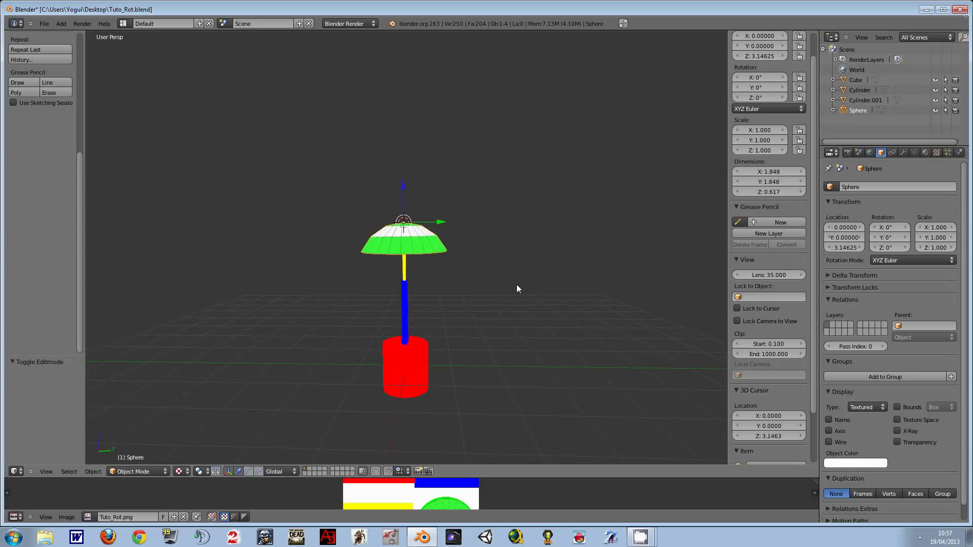
mouse_move(513, 276)
middle_mouse_down()
mouse_move(491, 342)
mouse_move(431, 351)
mouse_move(493, 331)
middle_mouse_up()
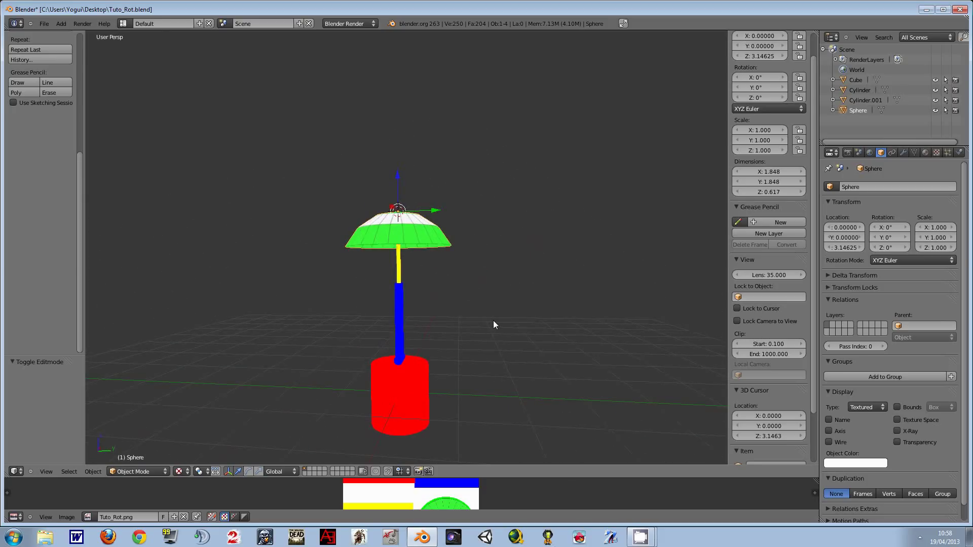
scroll(493, 321, "up", 2)
scroll(493, 320, "down", 2)
middle_click_drag(491, 320, 504, 312)
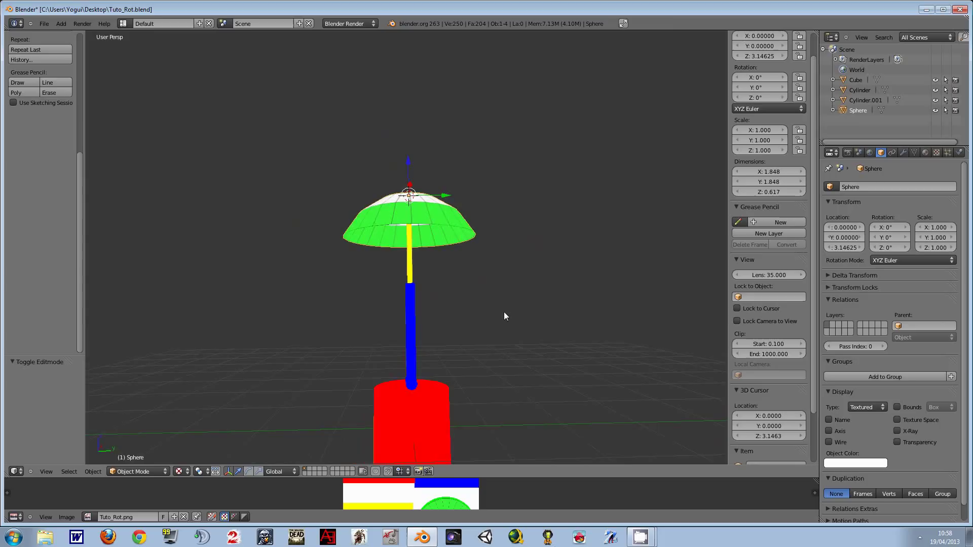
right_click(411, 313)
right_click(409, 268)
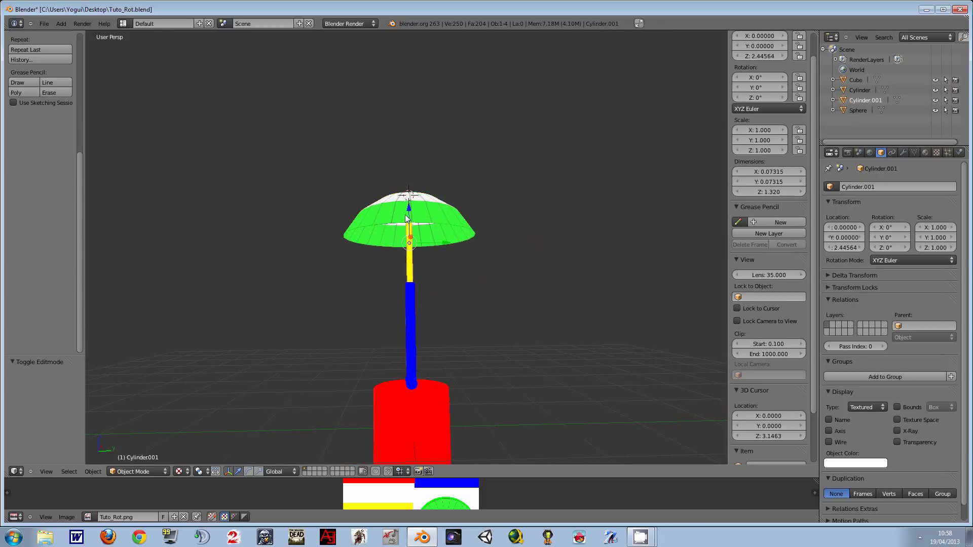
right_click(408, 225)
right_click(410, 325)
right_click(410, 264)
right_click(409, 314)
middle_click_drag(467, 287, 476, 287)
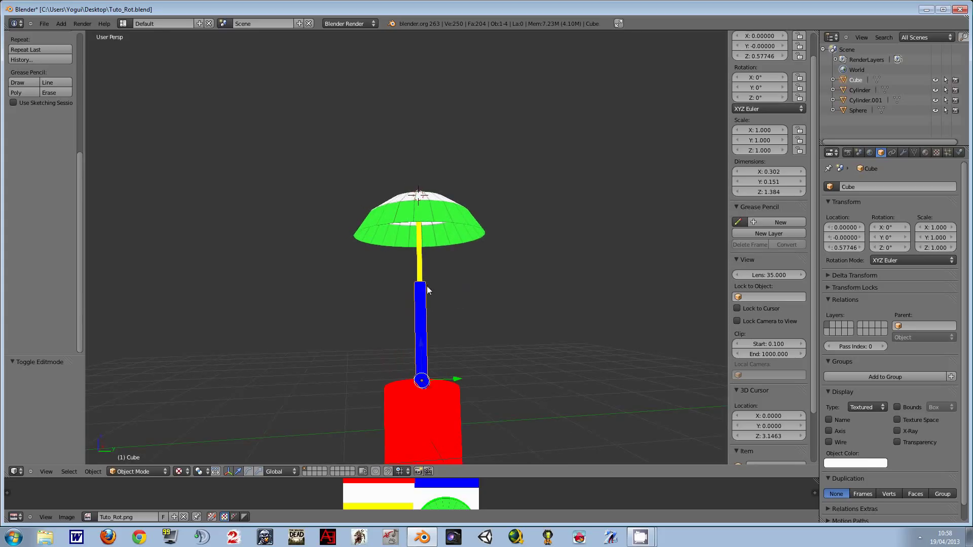
right_click(421, 256)
right_click(427, 217)
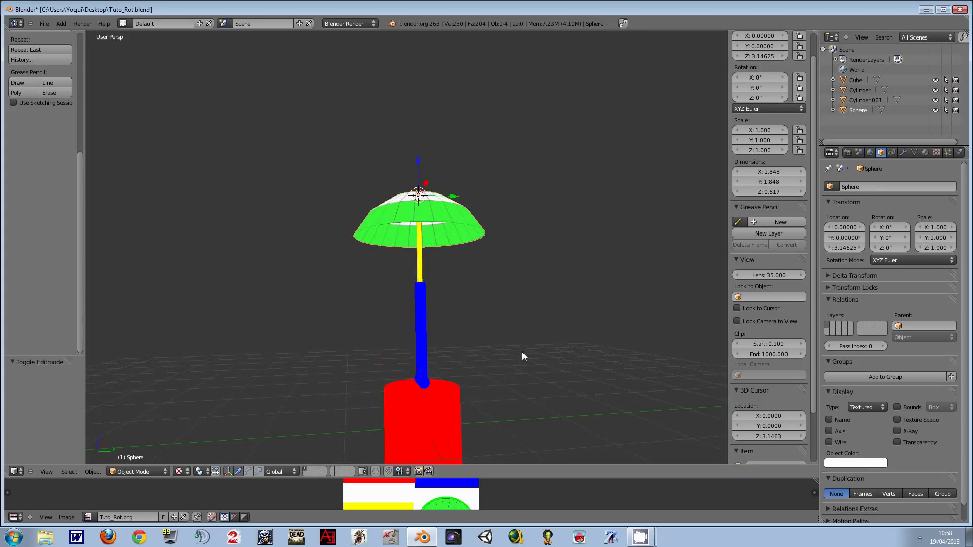
middle_click_drag(513, 334, 488, 363)
middle_click_drag(510, 330, 524, 329)
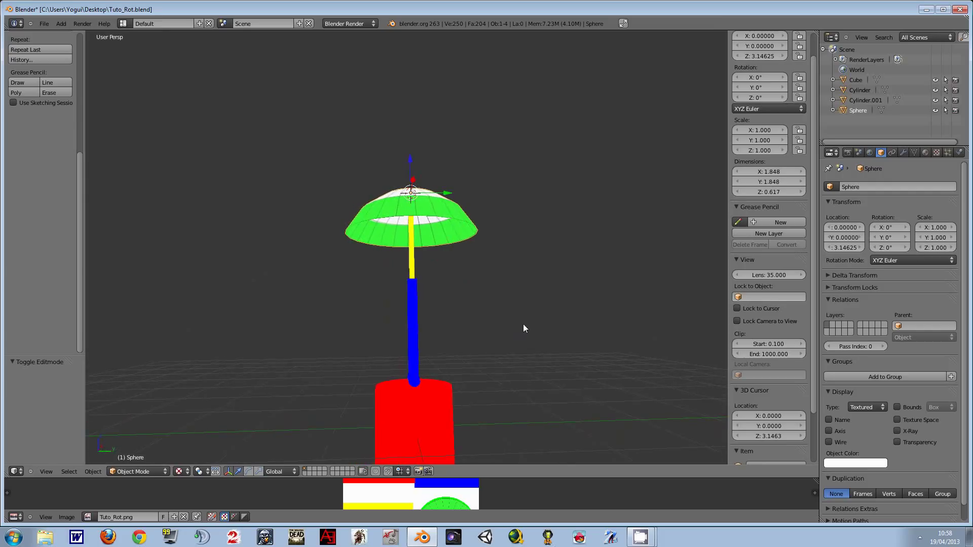
scroll(457, 364, "down", 2)
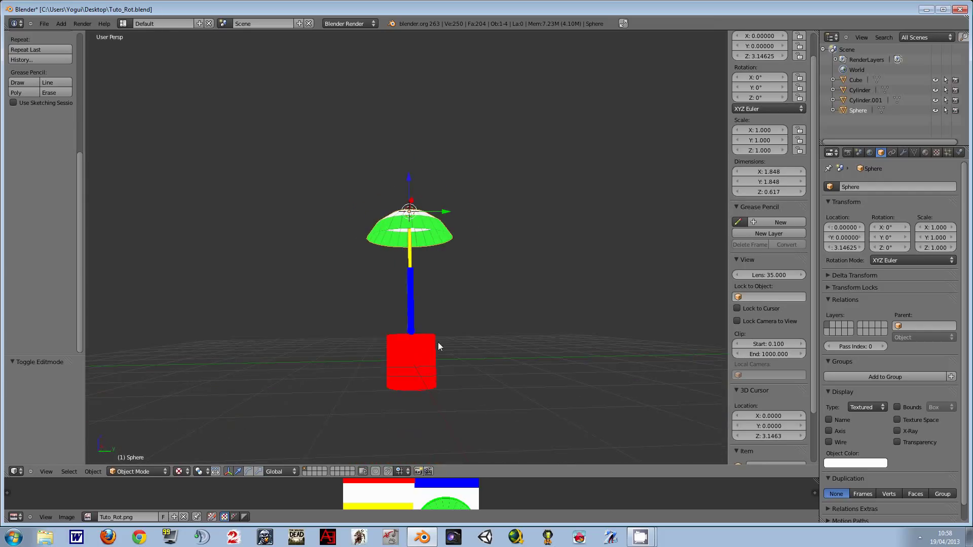
scroll(438, 342, "up", 4)
scroll(438, 342, "up", 1)
right_click(414, 344)
scroll(473, 324, "down", 1)
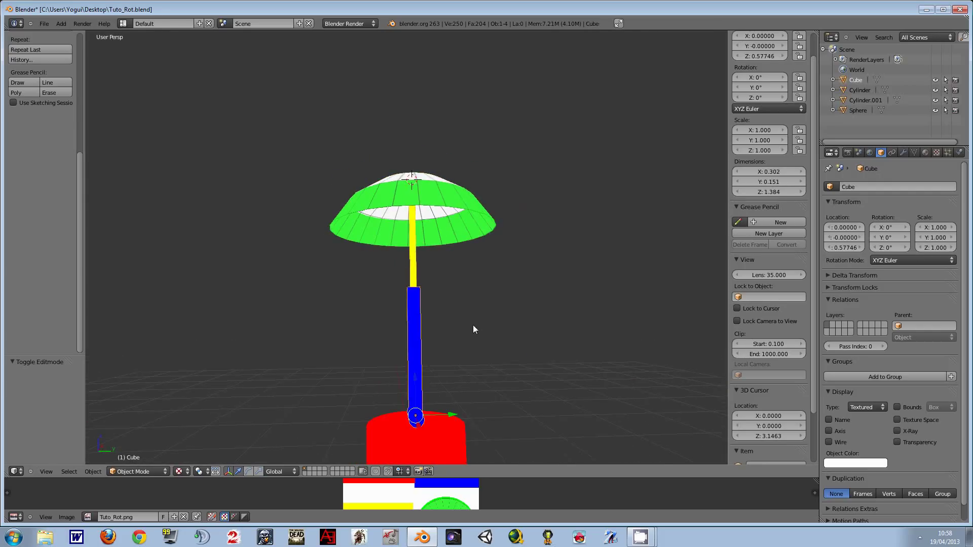
right_click(415, 238)
right_click(423, 339)
left_click(859, 187)
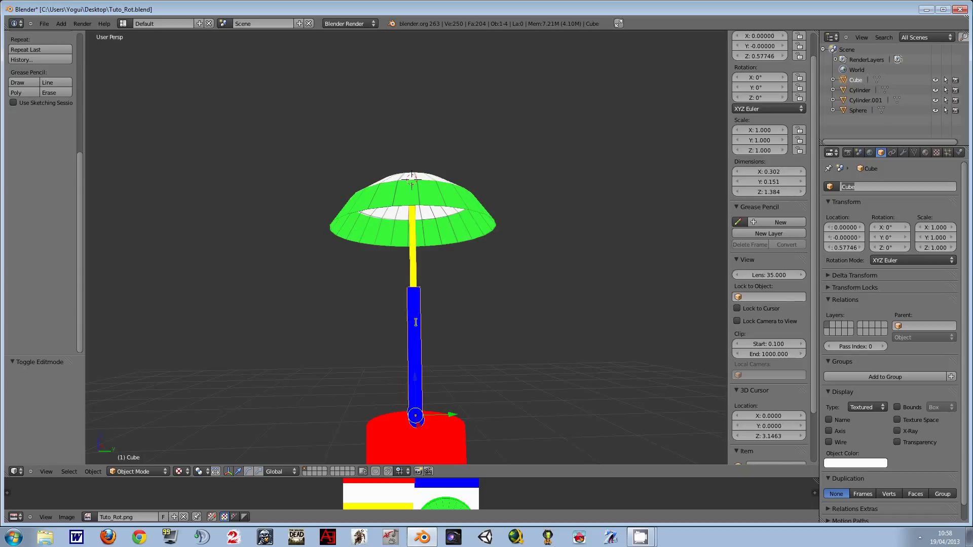
left_click(414, 251)
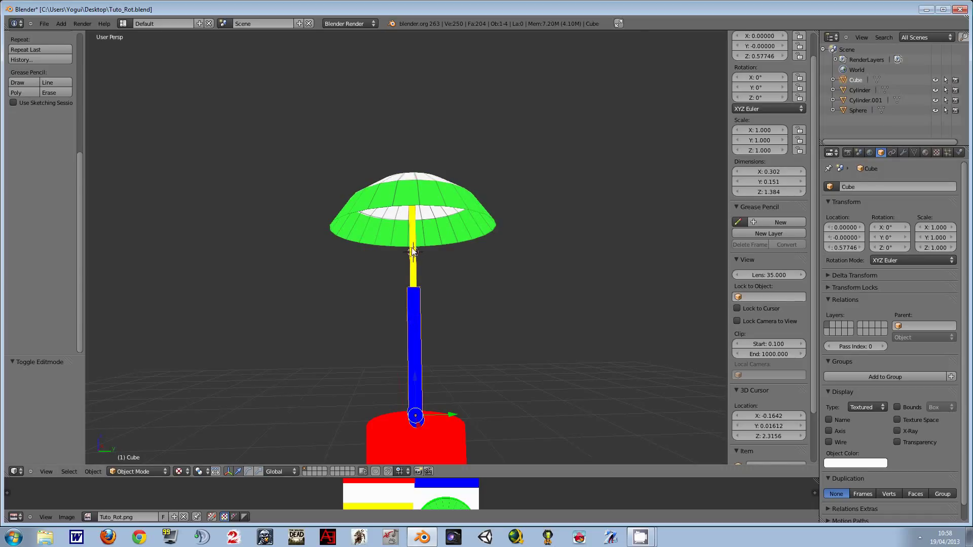
right_click(414, 252)
right_click(432, 192)
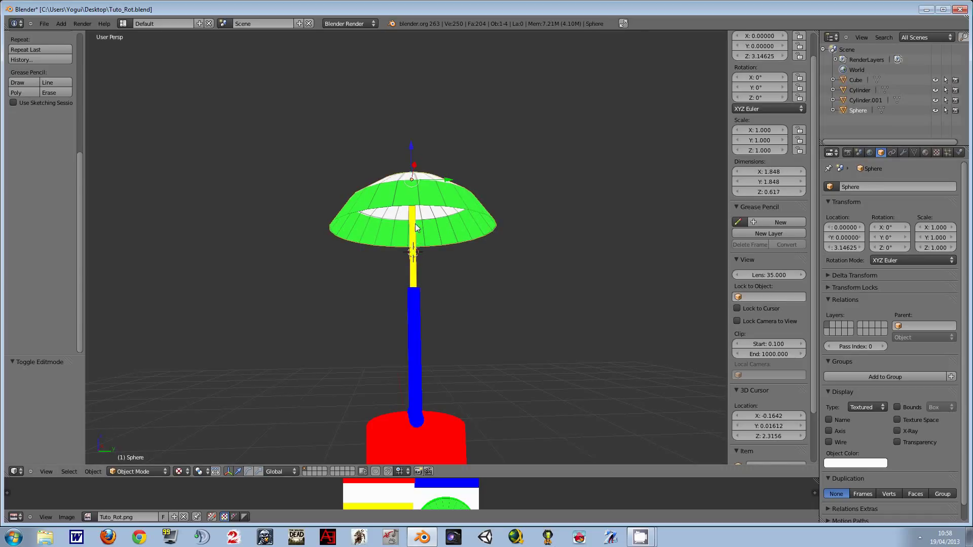
right_click(415, 231)
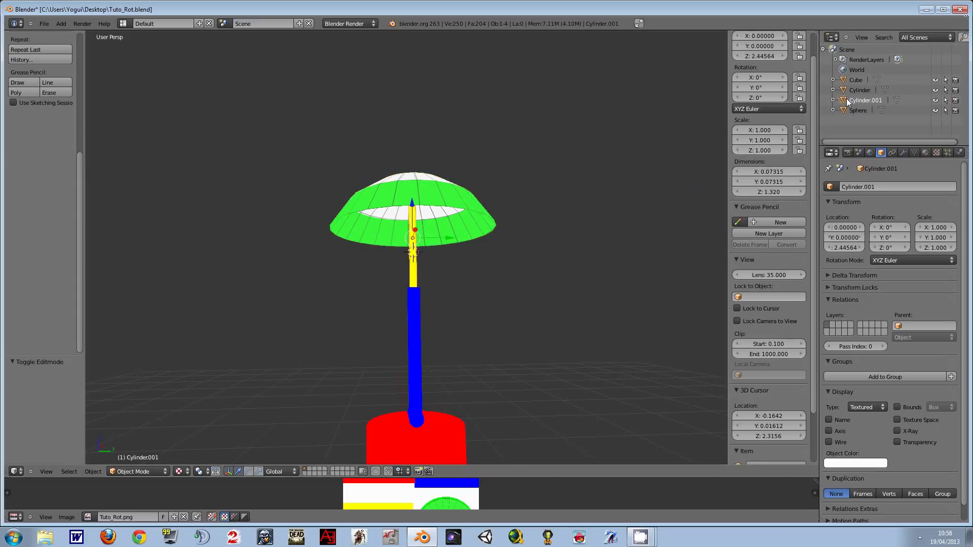
Step: Parent Cylinder.001 under Cube in the Outliner, with the Sphere also placed under Cube
left_click_drag(846, 102, 846, 82)
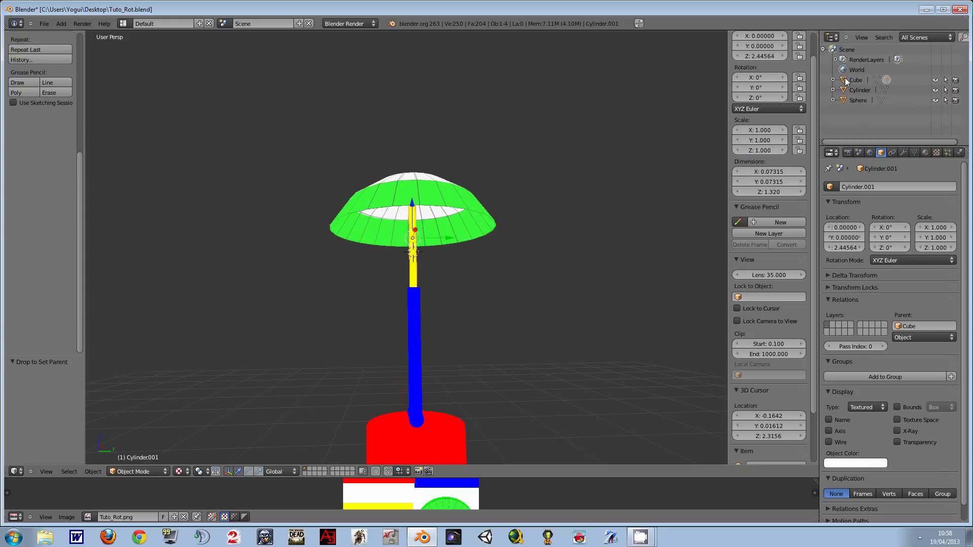
left_click(832, 80)
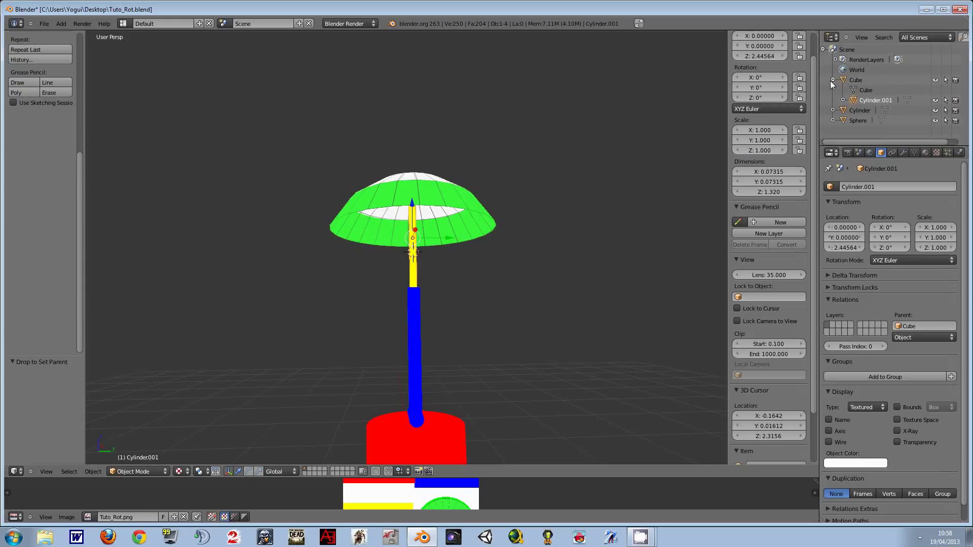
left_click(843, 120)
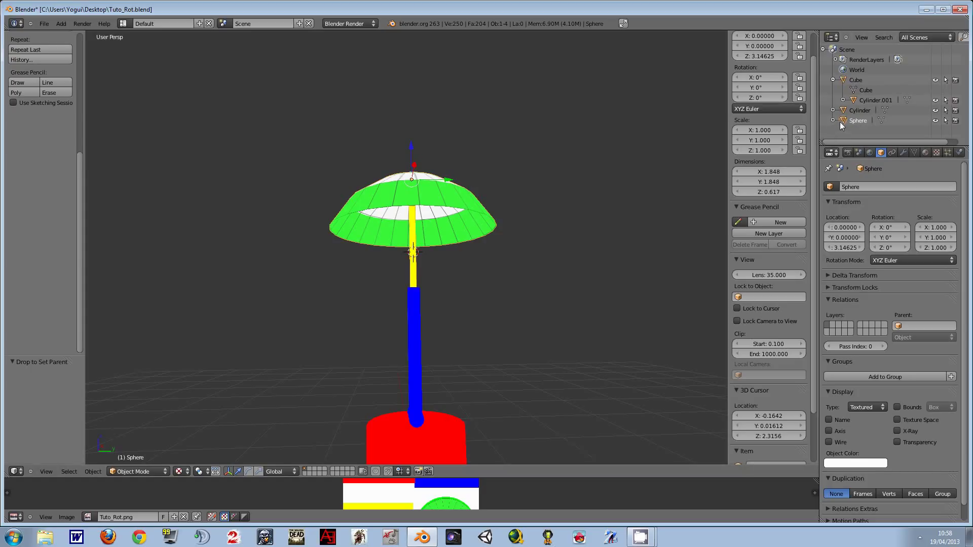
left_click_drag(840, 122, 844, 80)
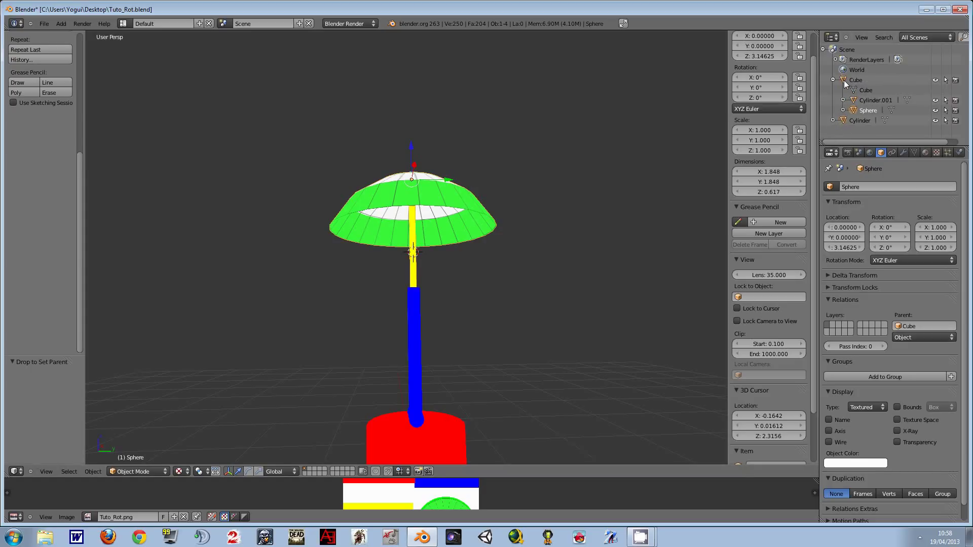
scroll(528, 330, "down", 2)
scroll(456, 332, "up", 1)
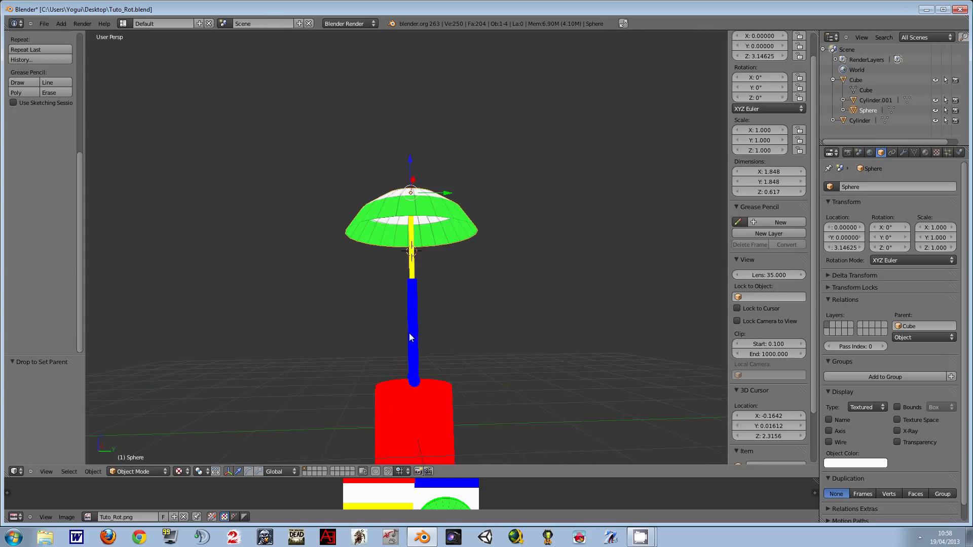
Step: Test the Cube hierarchy with a cancelled rotation, then orbit around the lamp
left_click(409, 333)
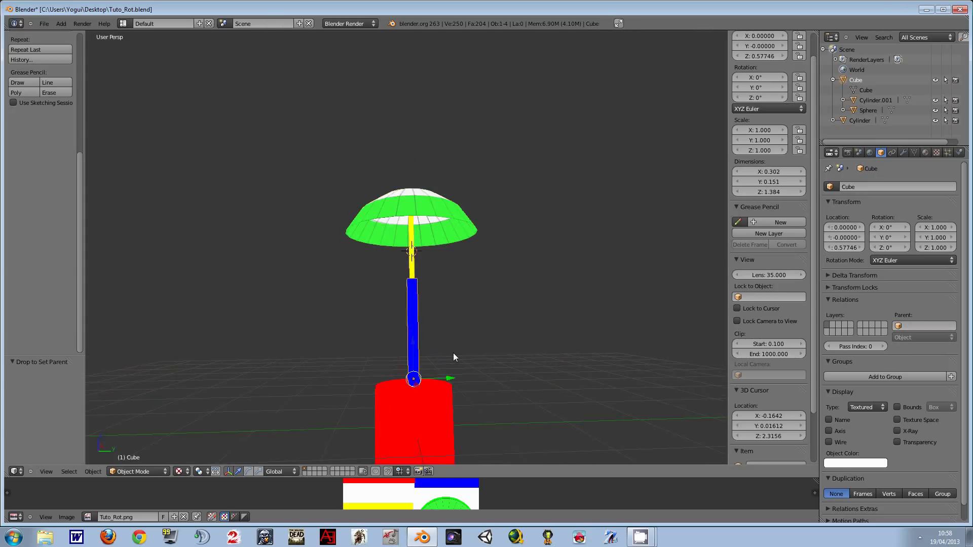
key("r")
right_click(539, 351)
mouse_move(524, 274)
middle_mouse_down()
mouse_move(485, 305)
mouse_move(537, 272)
mouse_move(534, 306)
mouse_move(558, 281)
mouse_move(577, 343)
mouse_move(530, 332)
mouse_move(558, 353)
mouse_move(511, 327)
middle_mouse_up()
scroll(456, 324, "up", 2)
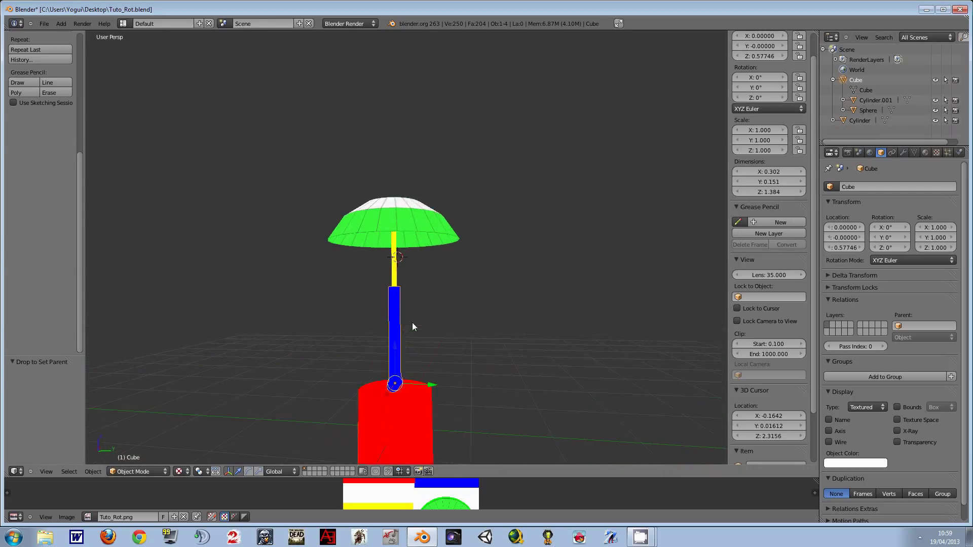
scroll(456, 319, "up", 2)
scroll(458, 316, "down", 2)
mouse_move(458, 315)
middle_mouse_down()
mouse_move(406, 317)
mouse_move(459, 314)
mouse_move(424, 275)
middle_mouse_up()
Step: Reparent the Sphere shade under Cylinder.001, check the hierarchy, and reselect the Cube
right_click(427, 221)
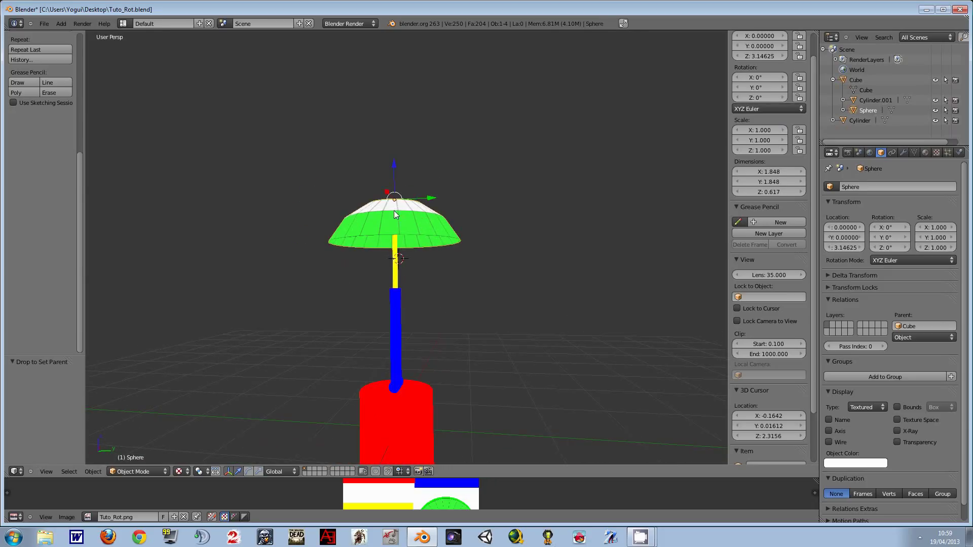
right_click(396, 249)
right_click(431, 223)
left_click_drag(855, 112, 845, 101)
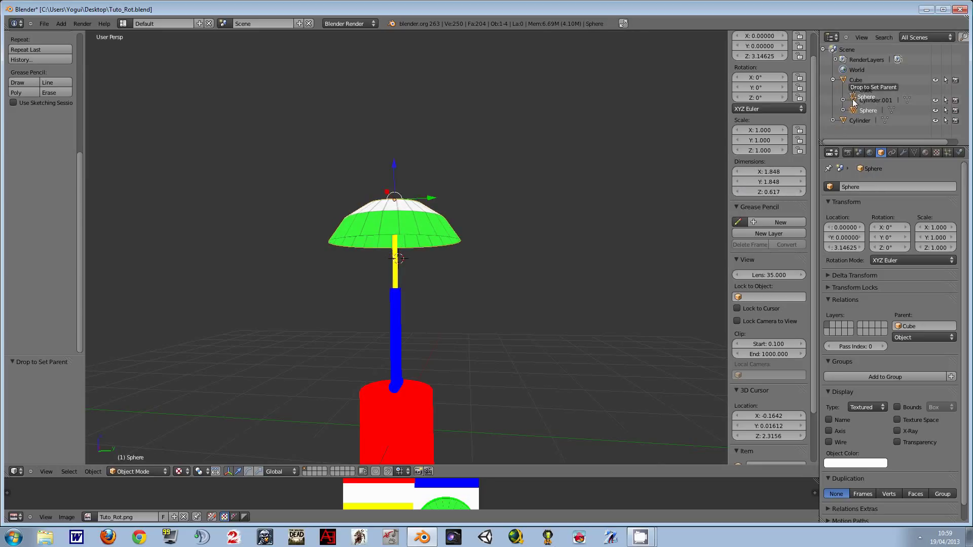
left_click(843, 101)
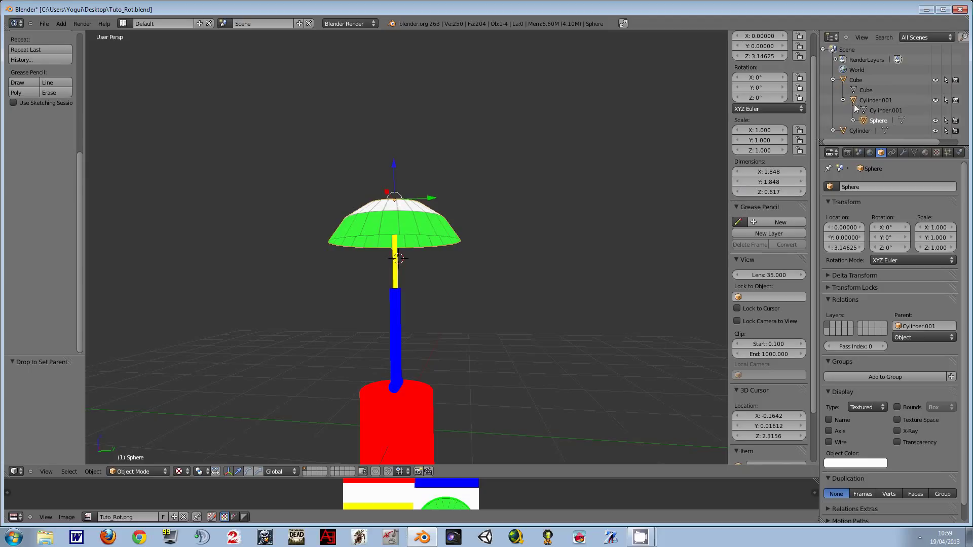
left_click(853, 120)
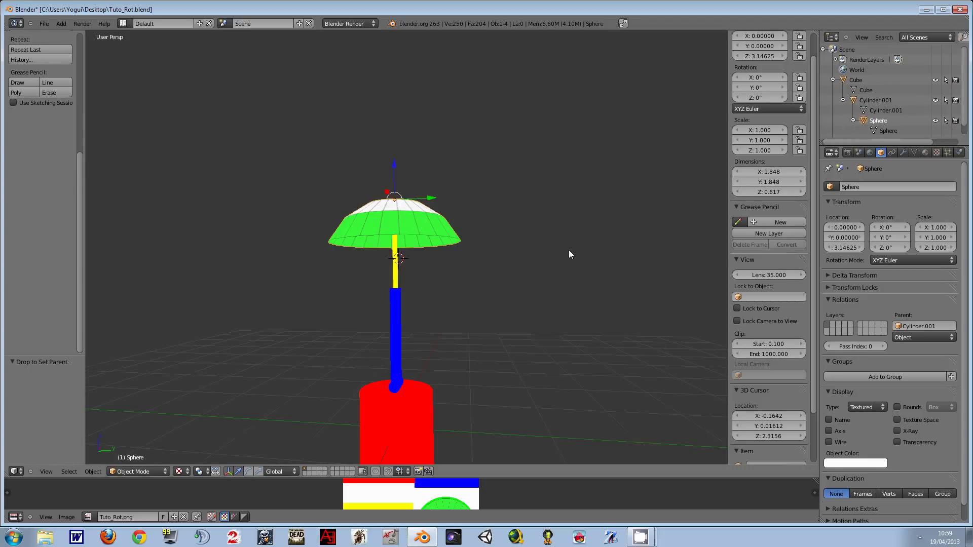
scroll(870, 116, "down", 1)
left_click(853, 111)
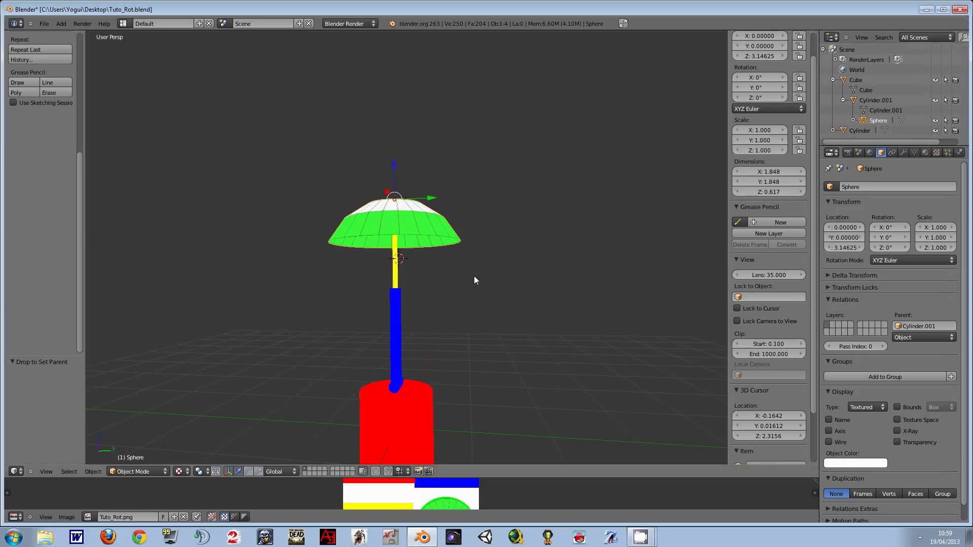
right_click(400, 319)
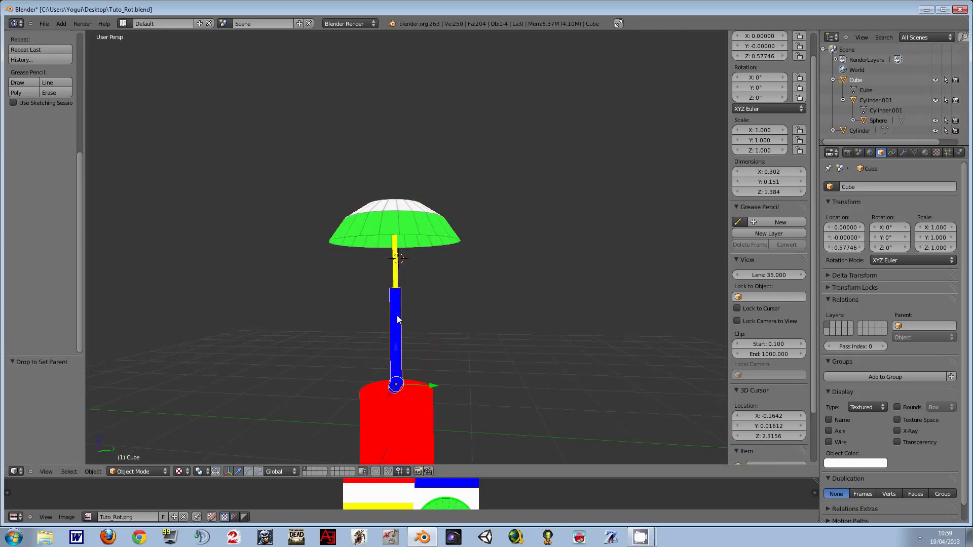
Step: Test-rotate the pole and trial-raise the yellow stick, cancelling and undoing both
key("r")
key("Escape")
right_click(391, 248)
key("g")
key("z")
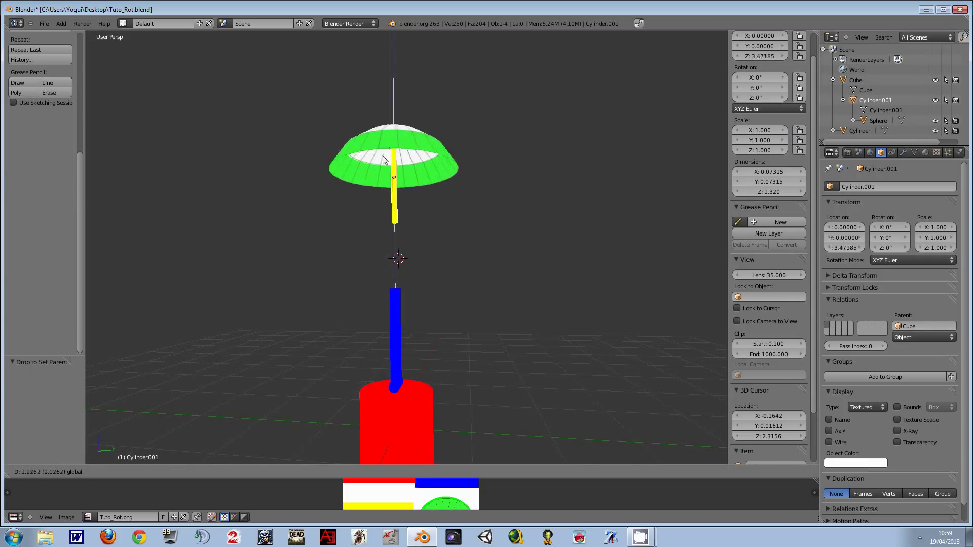
left_click(381, 176)
key("ctrl+z")
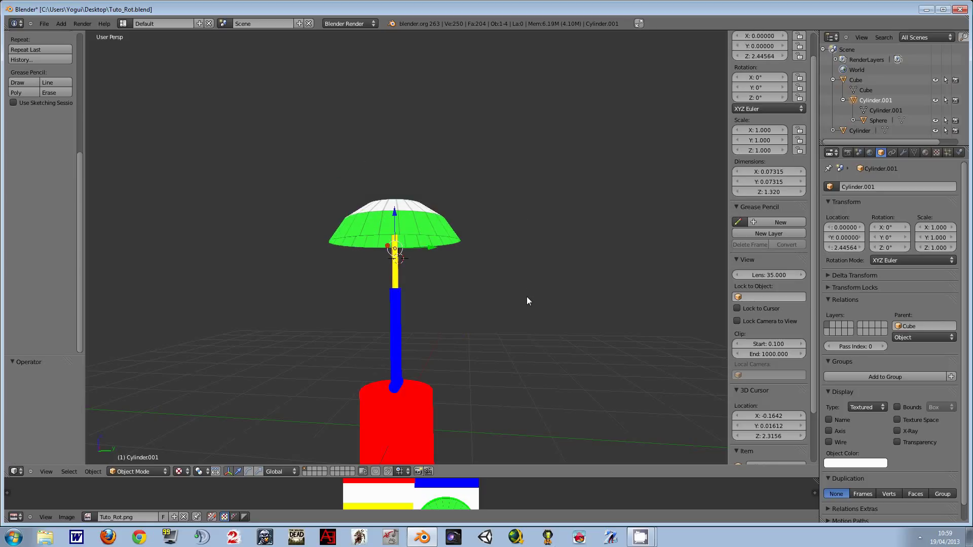
Step: Parent the Cube under the red base Cylinder and orbit for a higher view
left_click(858, 130)
scroll(532, 301, "down", 2)
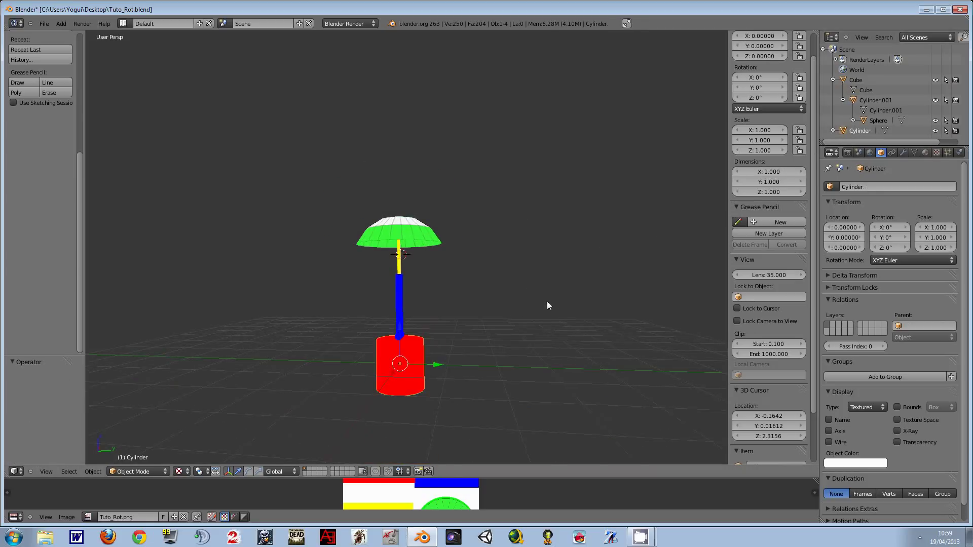
left_click_drag(855, 80, 844, 133)
left_click(834, 80)
key("g")
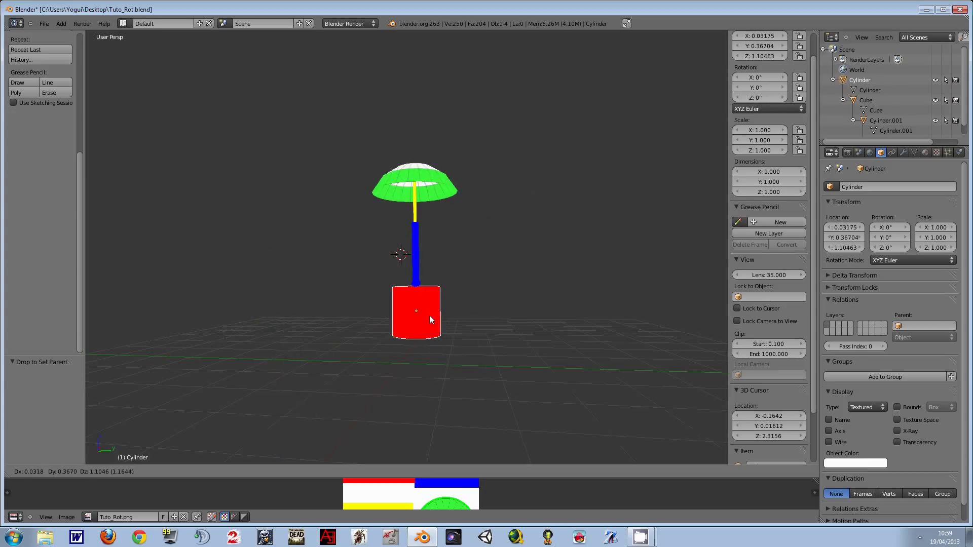
right_click(456, 301)
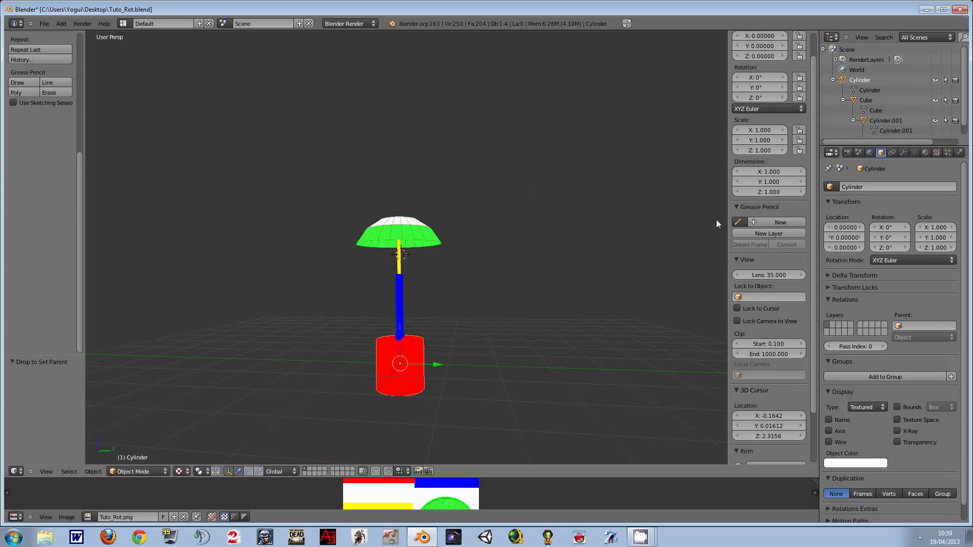
mouse_move(525, 266)
middle_mouse_down()
mouse_move(491, 312)
mouse_move(544, 284)
middle_mouse_up()
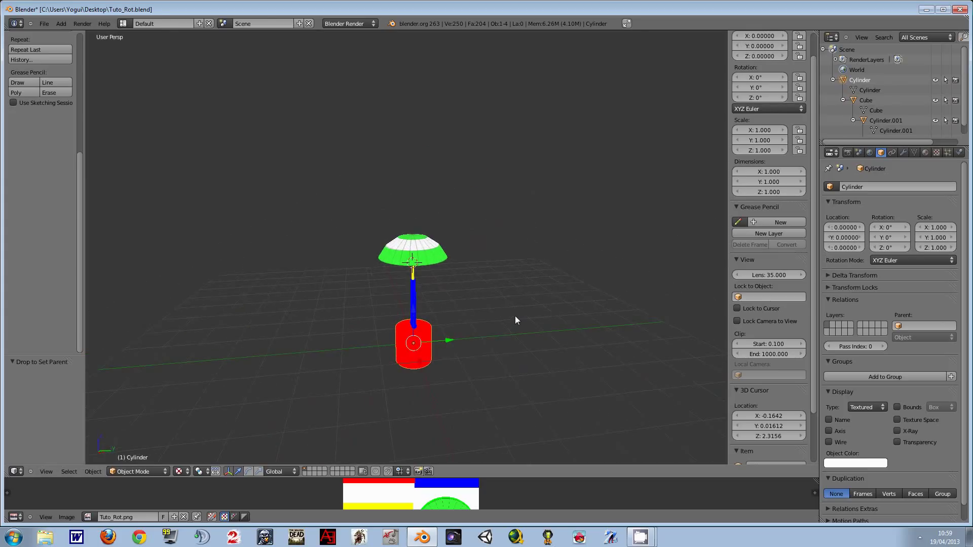
mouse_move(502, 344)
middle_mouse_down()
mouse_move(466, 366)
mouse_move(497, 228)
middle_mouse_up()
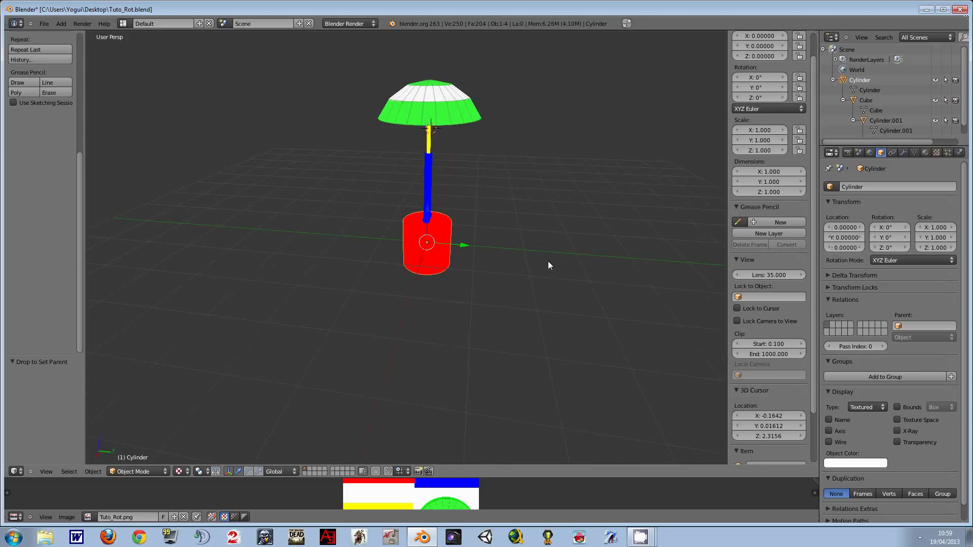
Step: Switch the bottom Image Editor panel to a Timeline
mouse_move(546, 260)
middle_mouse_down()
mouse_move(537, 241)
mouse_move(498, 247)
middle_mouse_up()
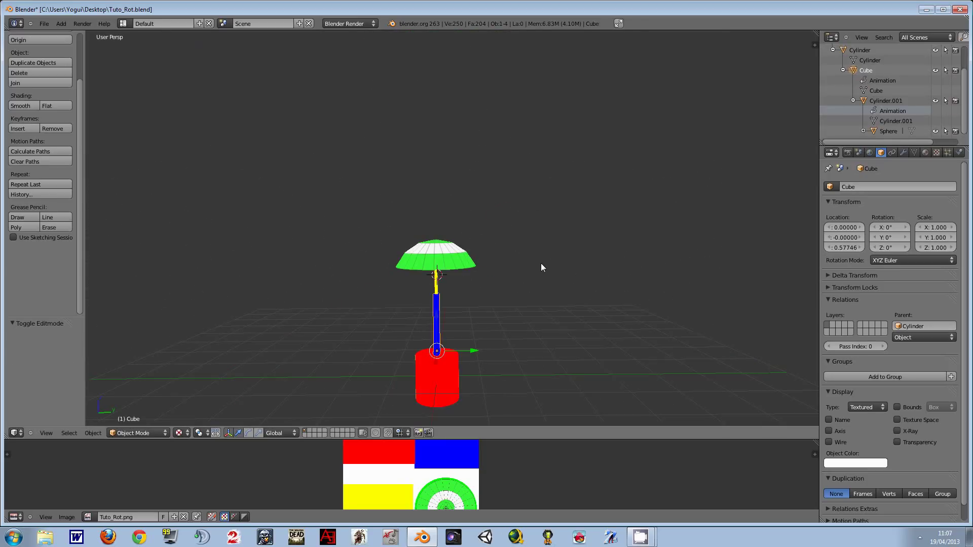
mouse_move(481, 299)
middle_mouse_down()
mouse_move(419, 273)
mouse_move(472, 290)
mouse_move(491, 264)
middle_mouse_up()
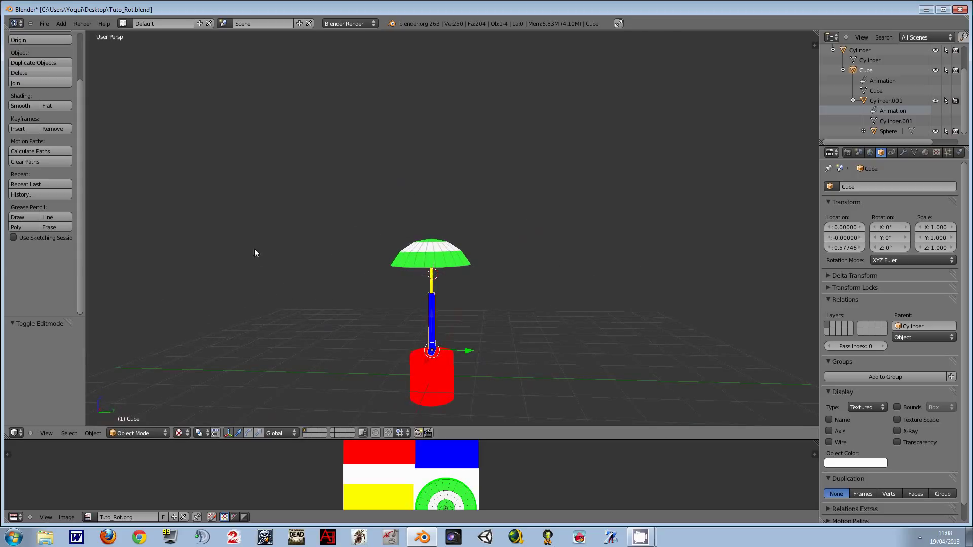
left_click(11, 517)
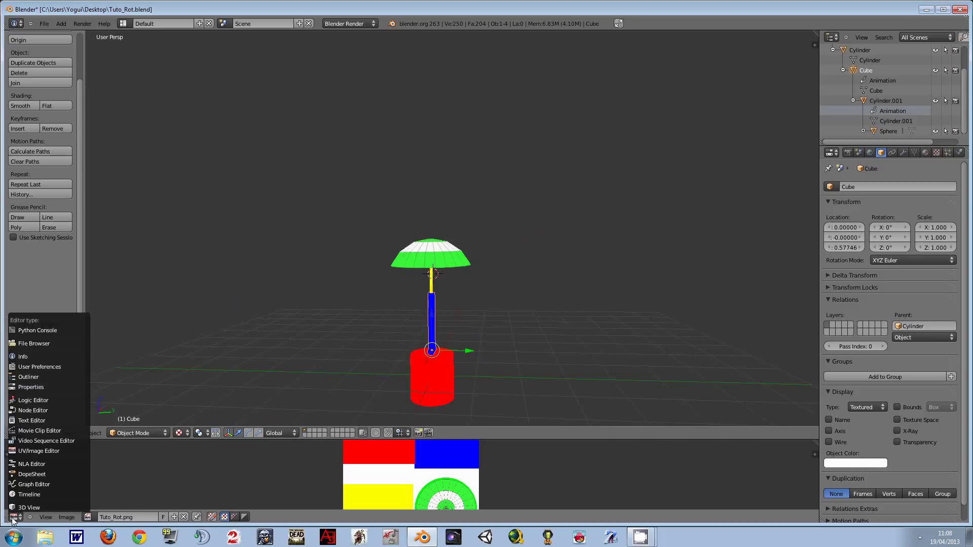
left_click(26, 497)
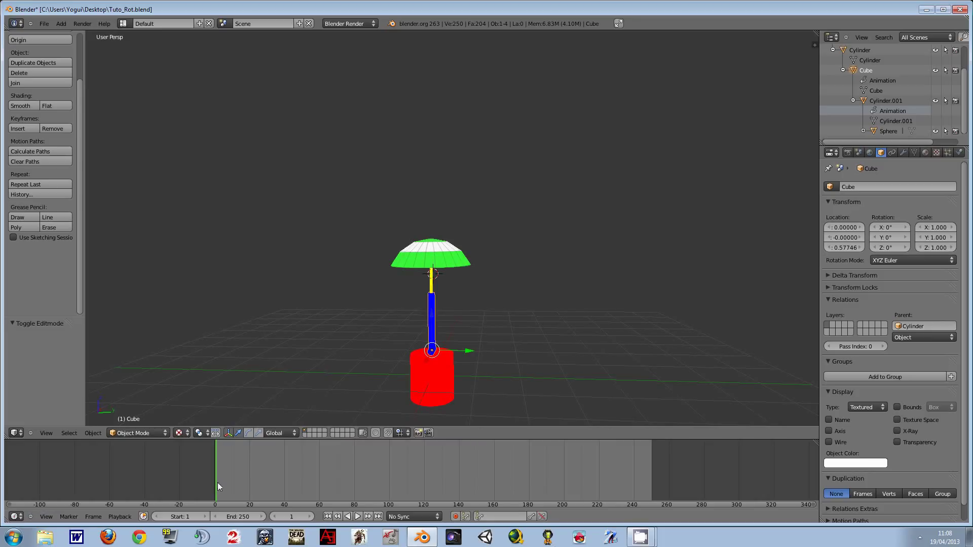
scroll(366, 448, "down", 2)
scroll(386, 458, "down", 1)
scroll(386, 458, "down", 1)
scroll(410, 459, "up", 2)
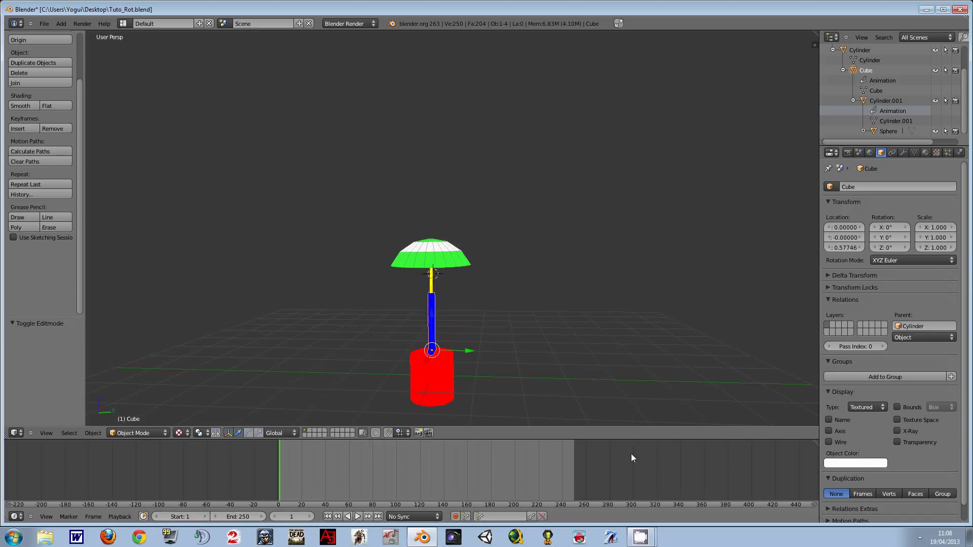
Step: Set the animation End frame to 400 and return the current frame to 1
left_click(244, 516)
type("00")
key("Return")
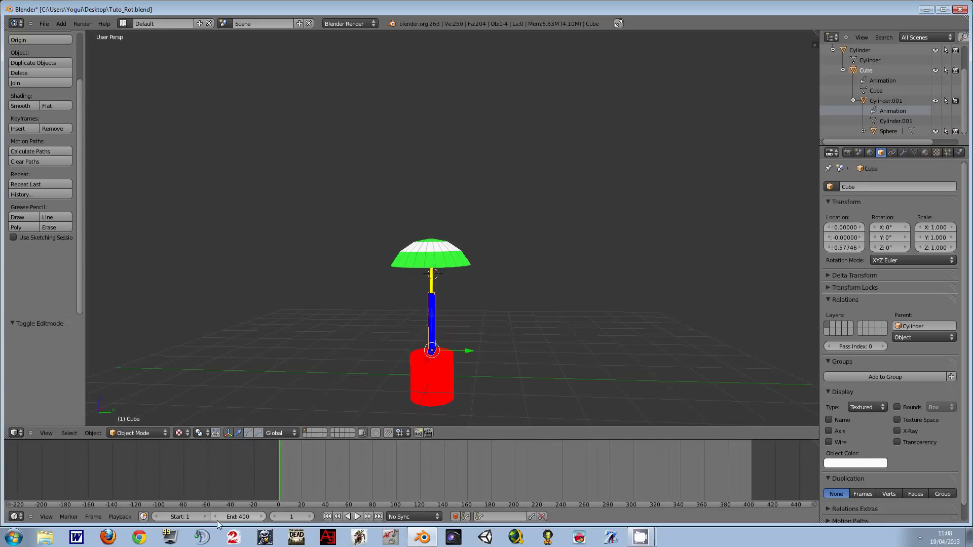
left_click(311, 517)
left_click(310, 516)
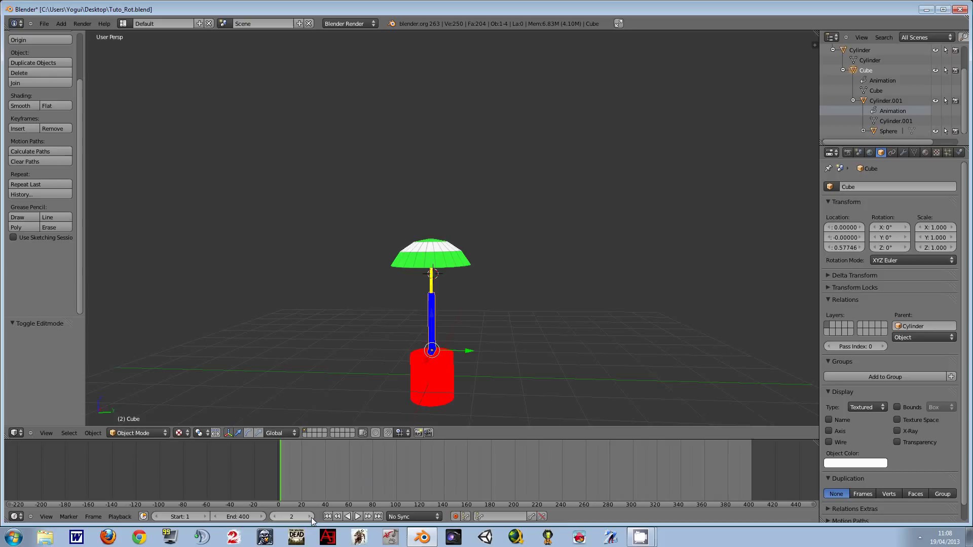
left_click(274, 517)
left_click(273, 517)
left_click(274, 516)
left_click(310, 517)
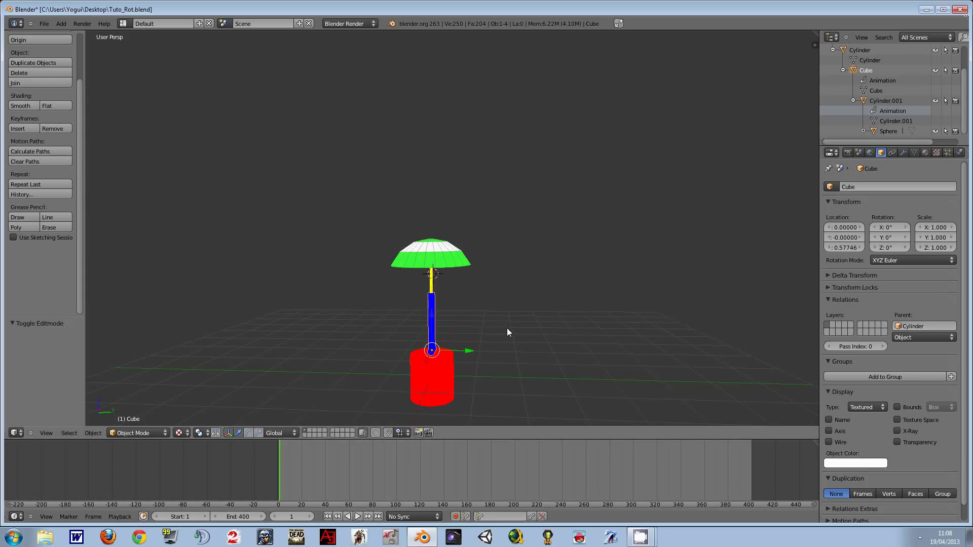
mouse_move(507, 328)
middle_mouse_down()
mouse_move(617, 243)
mouse_move(558, 290)
mouse_move(602, 300)
middle_mouse_up()
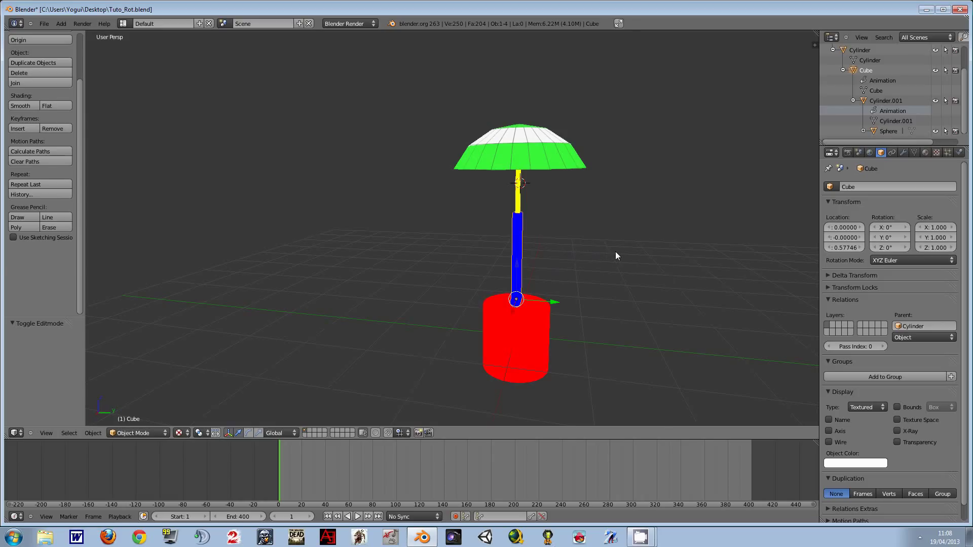
mouse_move(615, 251)
middle_mouse_down()
mouse_move(527, 252)
mouse_move(498, 240)
mouse_move(522, 229)
mouse_move(577, 262)
mouse_move(580, 301)
mouse_move(606, 255)
middle_mouse_up()
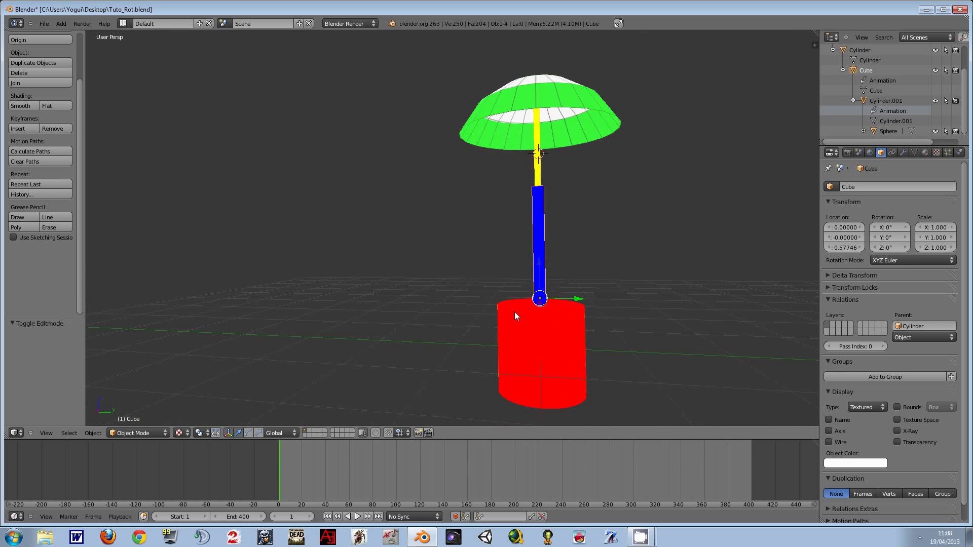
scroll(450, 387, "down", 1)
scroll(519, 336, "up", 3)
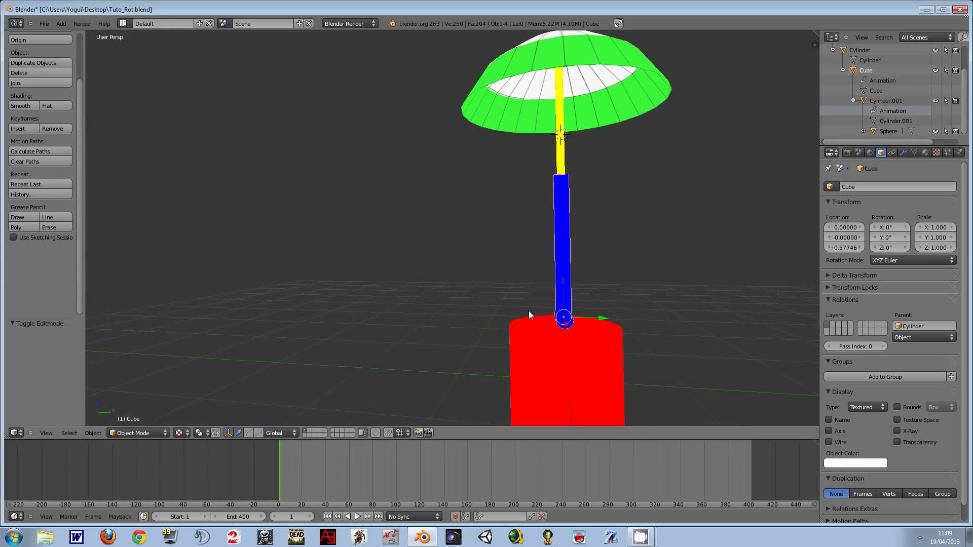
scroll(528, 312, "down", 3)
middle_click_drag(528, 312, 545, 296)
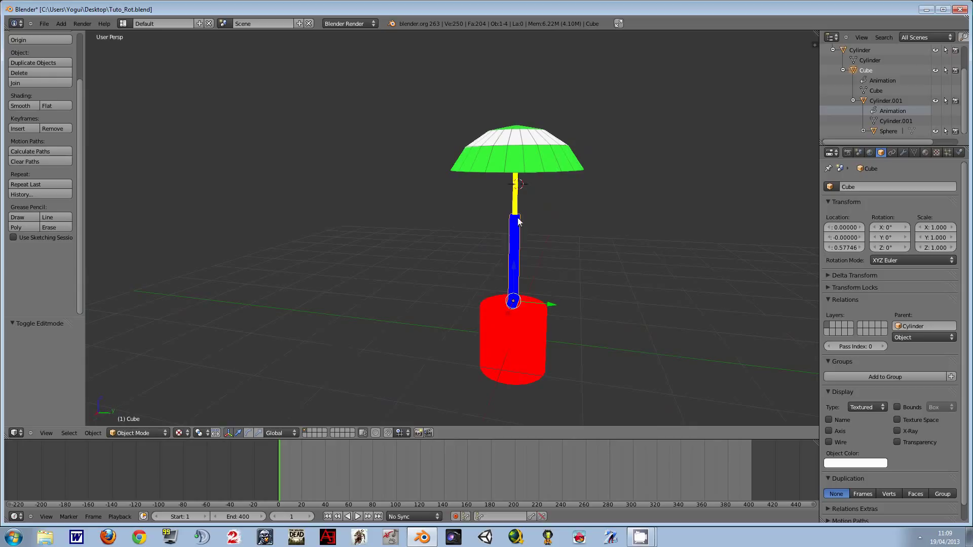
Step: At frame 100, insert a Rotation keyframe on the Cube, then return to frame 1
left_click(297, 515)
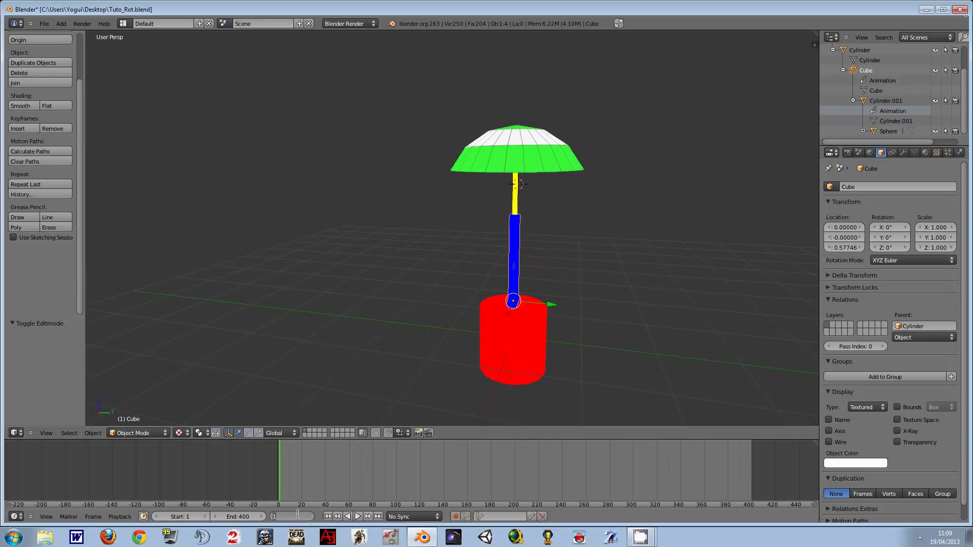
key("Return")
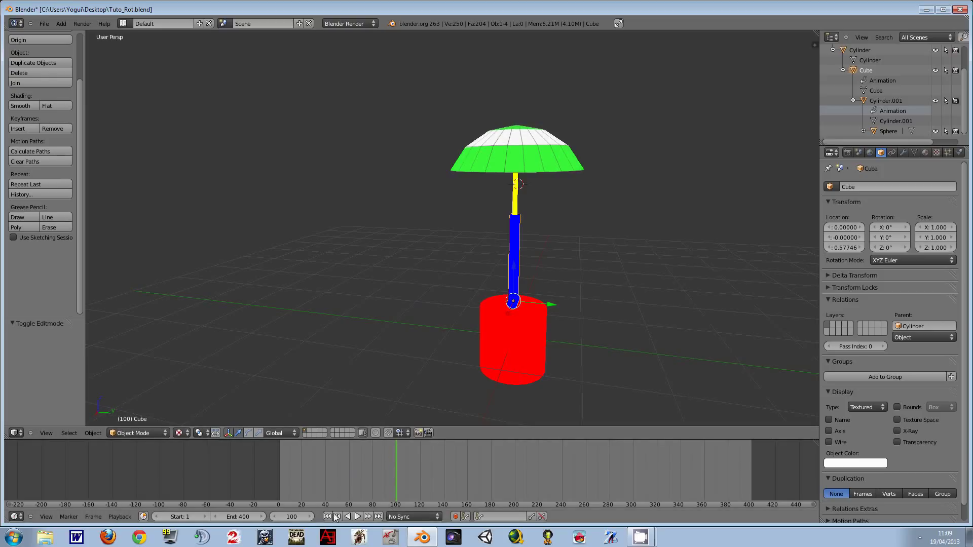
mouse_move(522, 244)
middle_mouse_down()
mouse_move(531, 262)
mouse_move(559, 247)
middle_mouse_up()
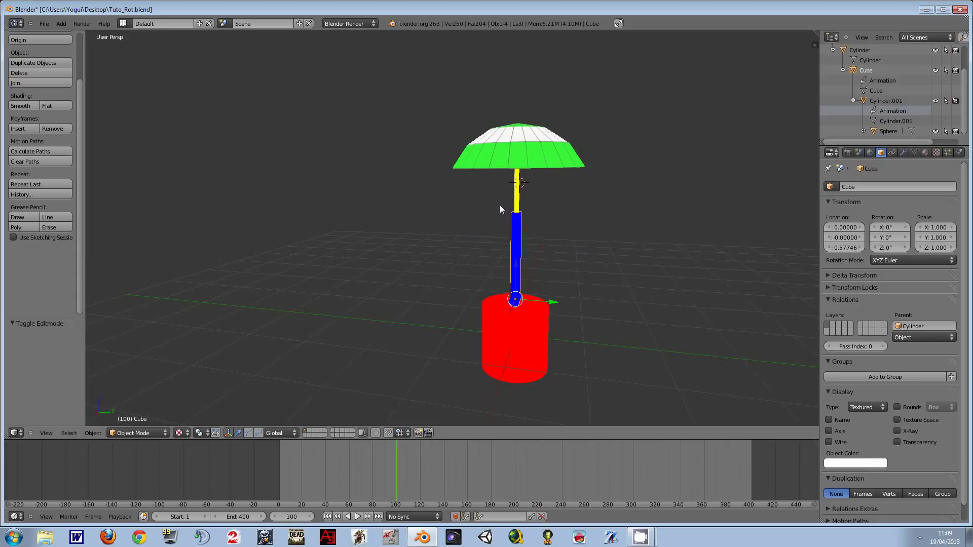
key("i")
scroll(80, 74, "up", 3)
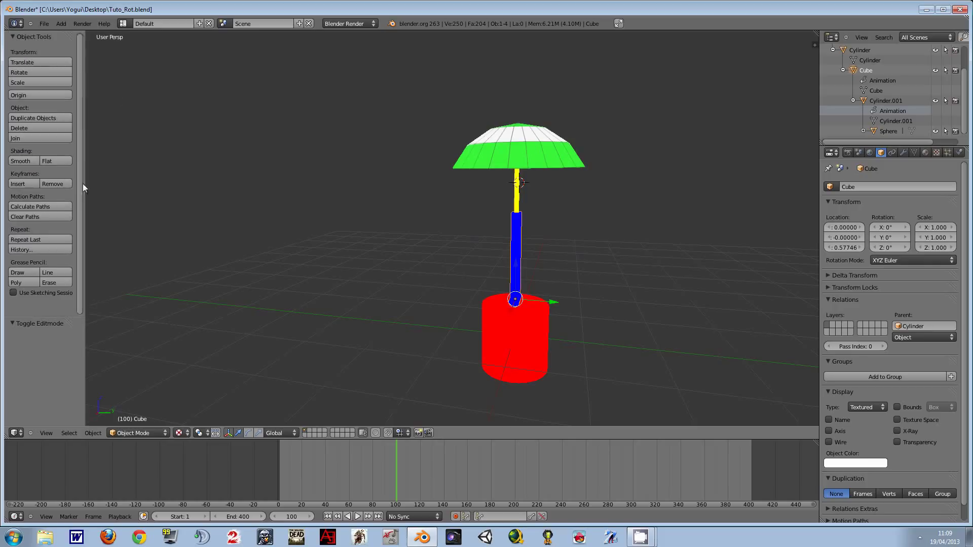
left_click(20, 186)
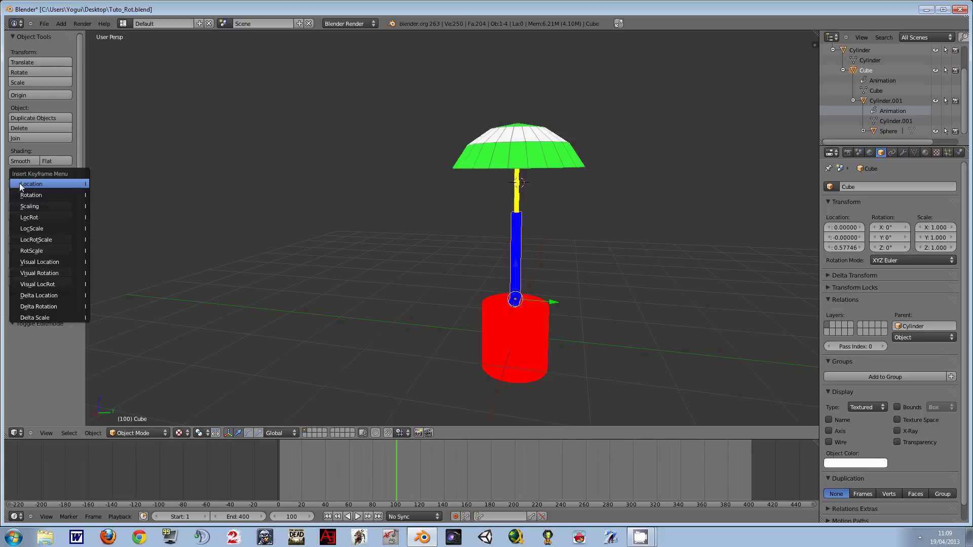
left_click(35, 196)
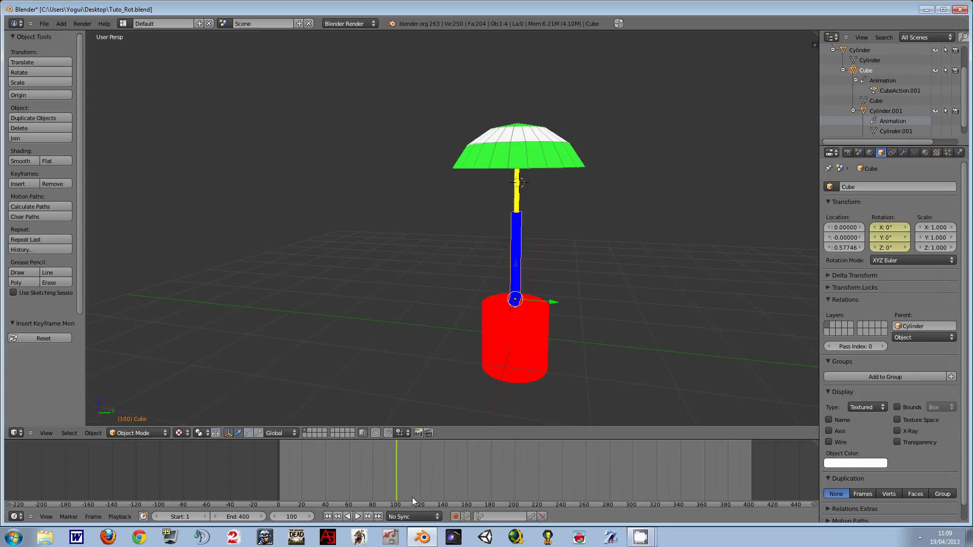
left_click(328, 516)
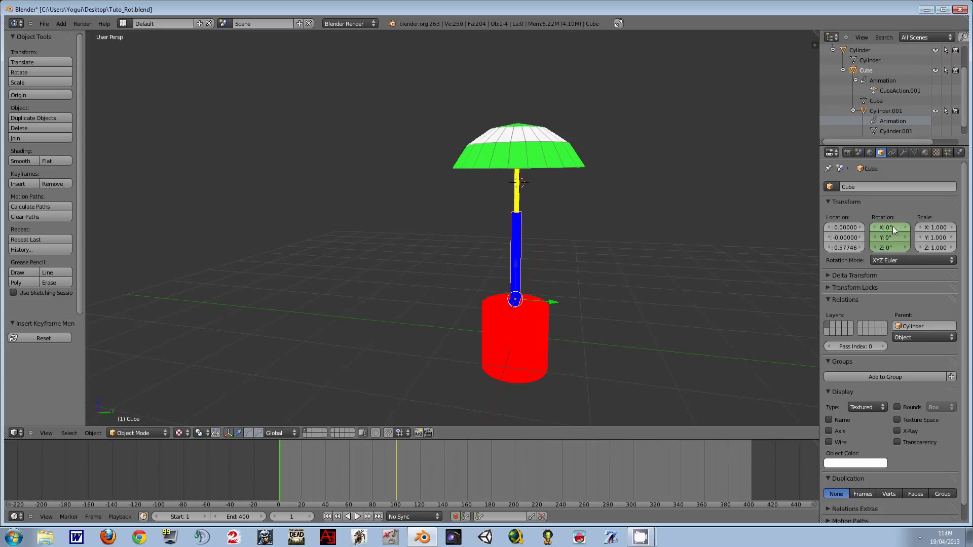
type("90")
Step: Set the Cube's X rotation to 90°, keyframe rotation at frame 1, and play the animation
key("Return")
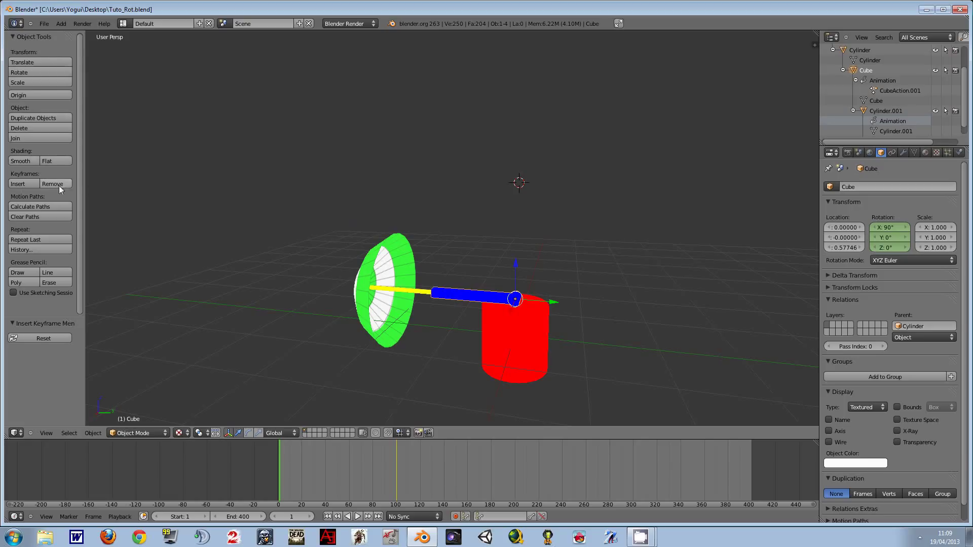
left_click(18, 186)
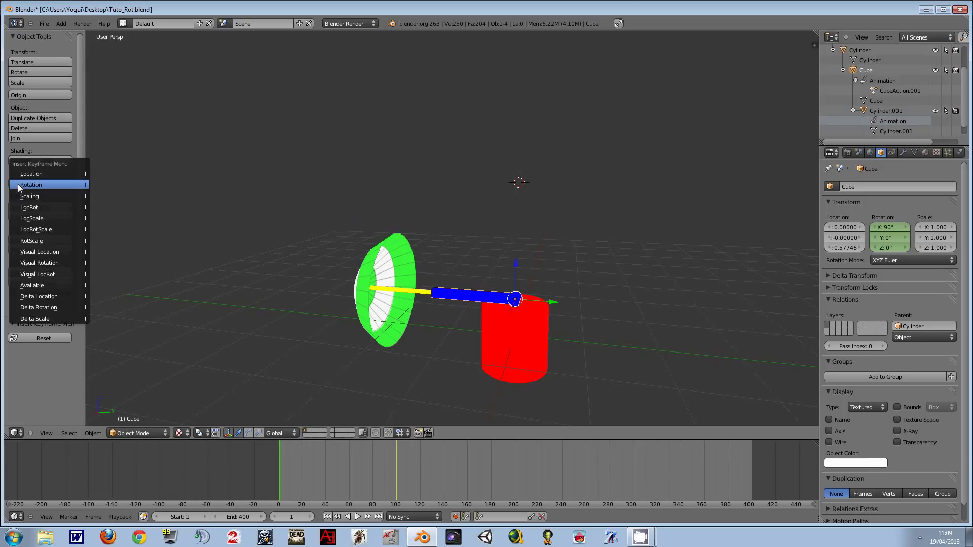
left_click(42, 185)
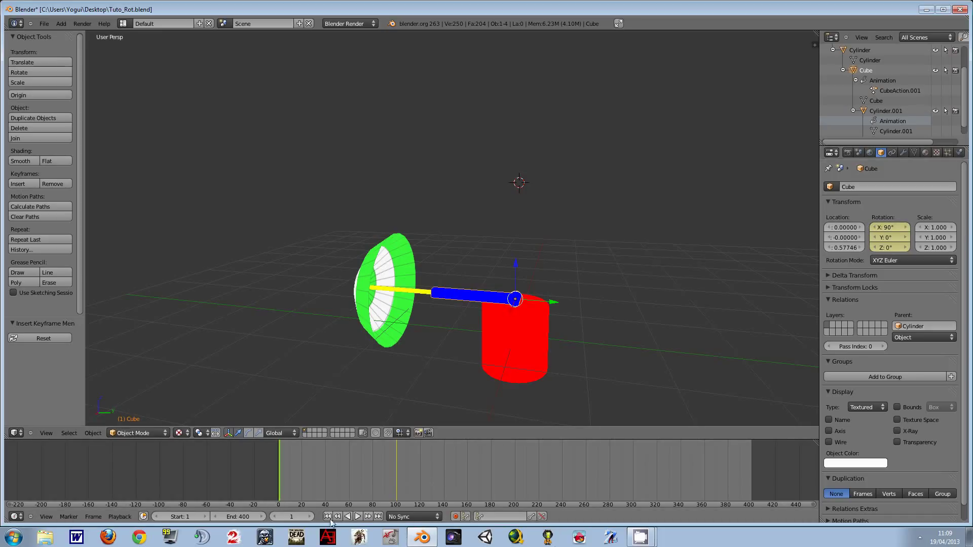
left_click(358, 516)
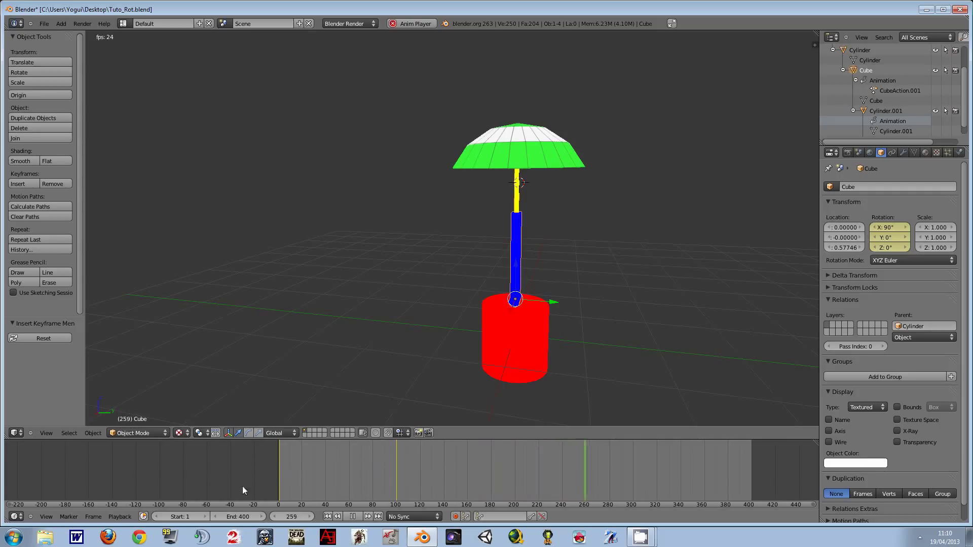
left_click(362, 516)
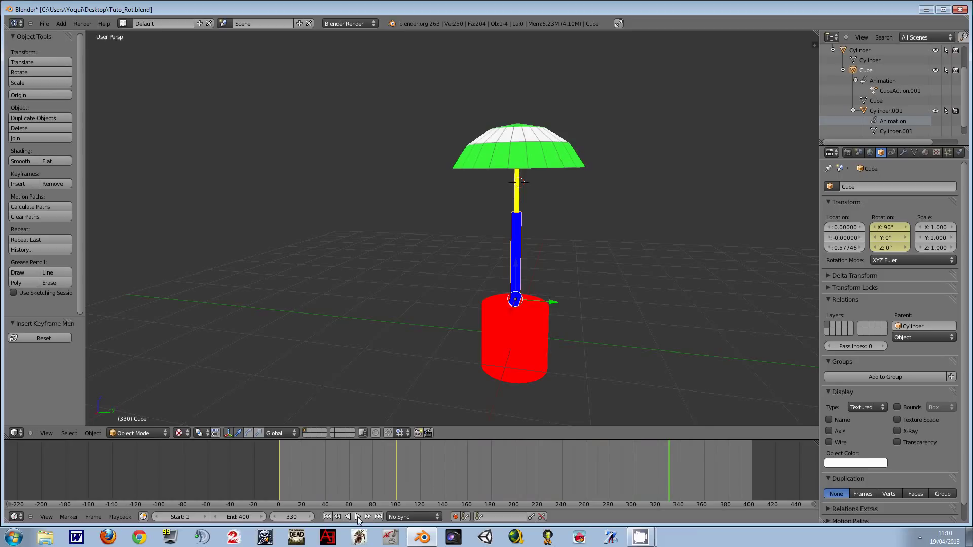
left_click(353, 516)
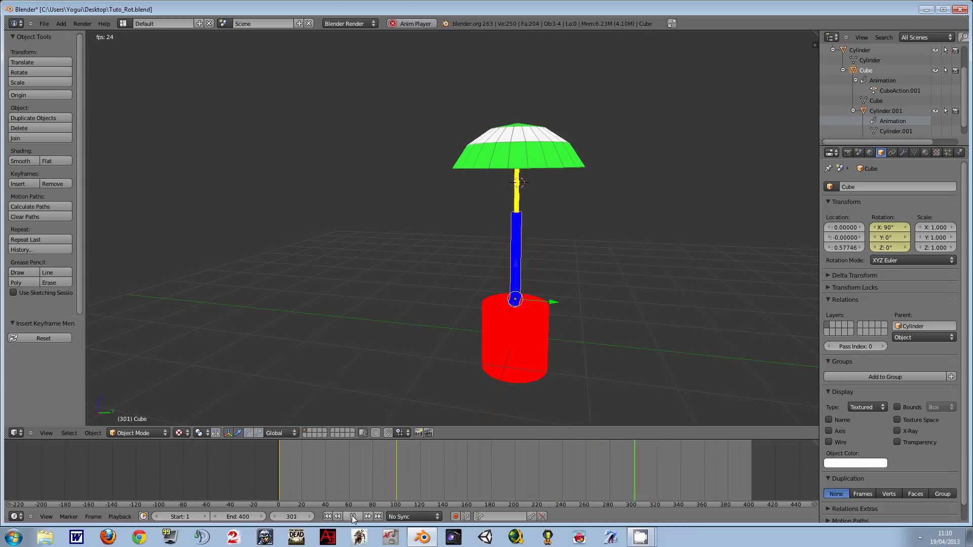
left_click(353, 516)
left_click(337, 516)
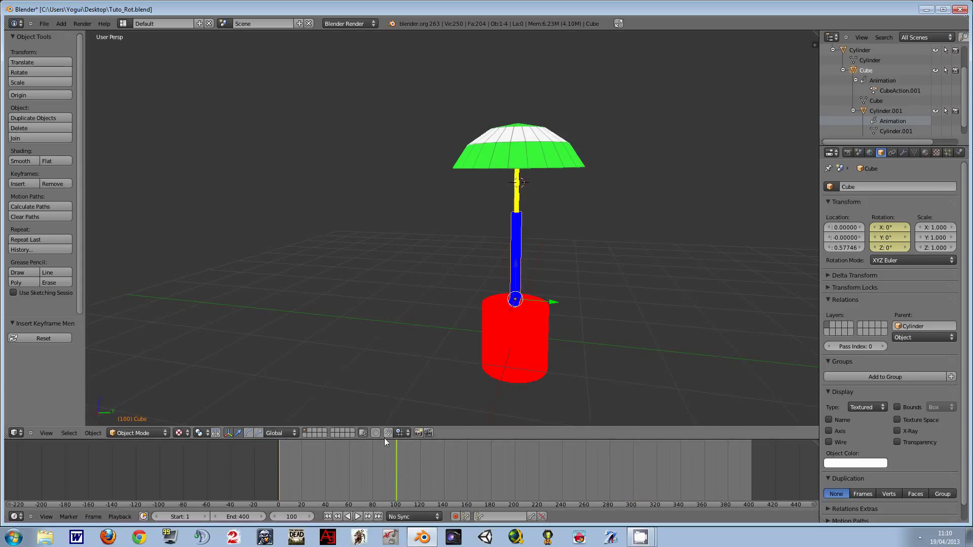
left_click(331, 517)
left_click(378, 516)
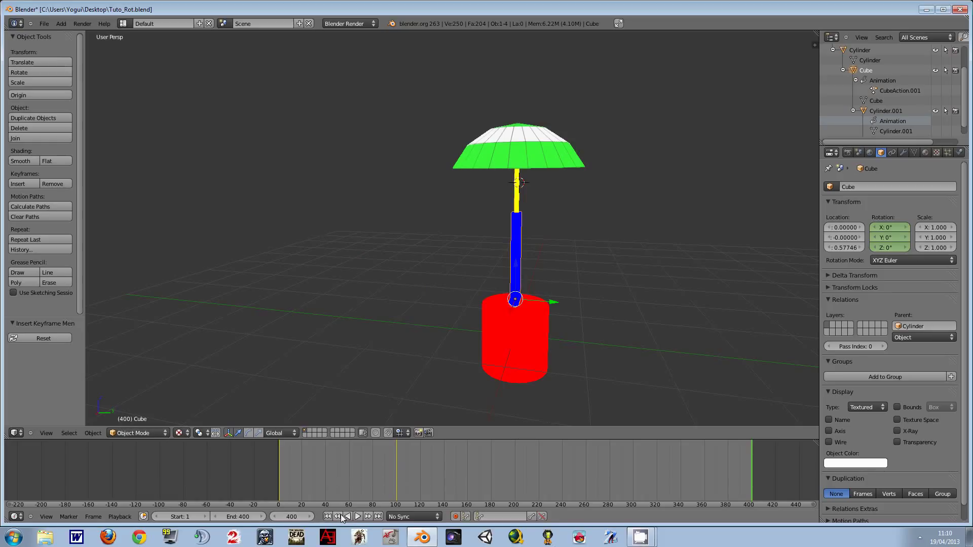
left_click(338, 516)
left_click(377, 517)
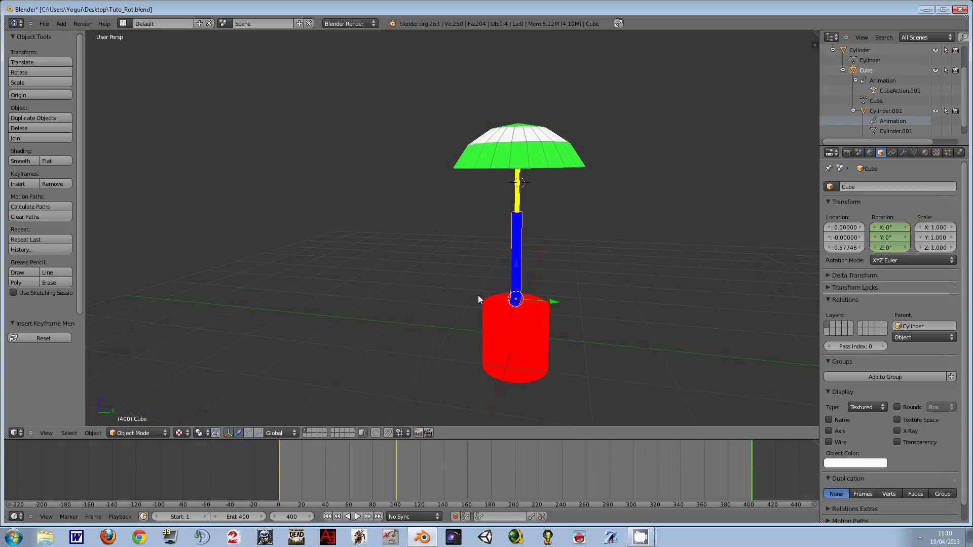
Step: Select the yellow shaft Cylinder.001 and trial-move it vertically, undoing the change
key("Down")
right_click(546, 121)
left_click_drag(548, 120, 539, 149)
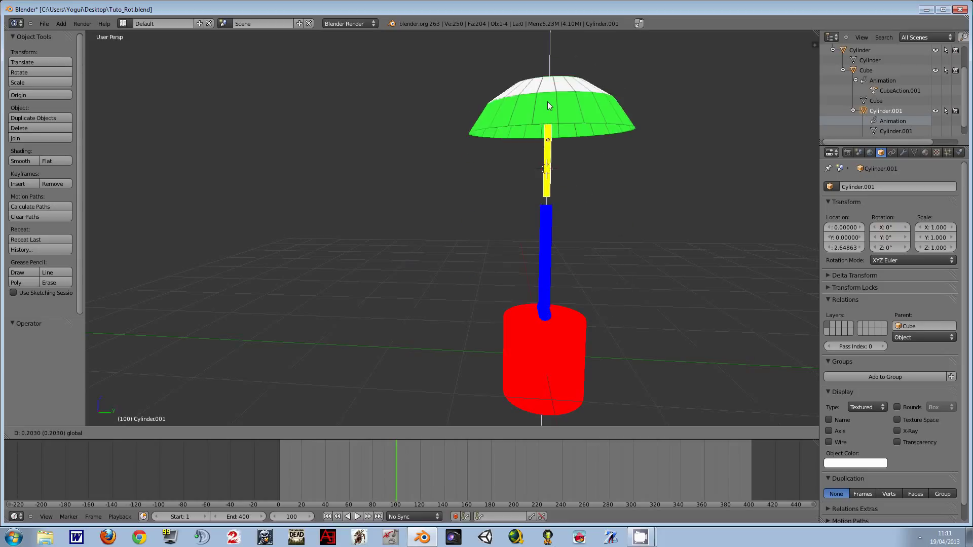
left_click_drag(539, 149, 555, 120)
key("ctrl+z")
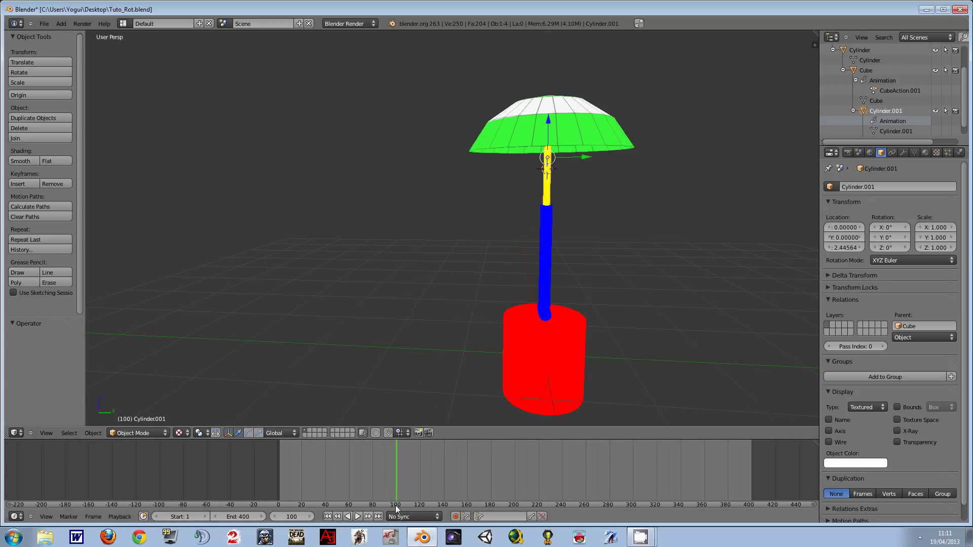
Step: Go to frame 150 and insert a Location keyframe on the shaft
left_click(295, 516)
type("50")
key("Return")
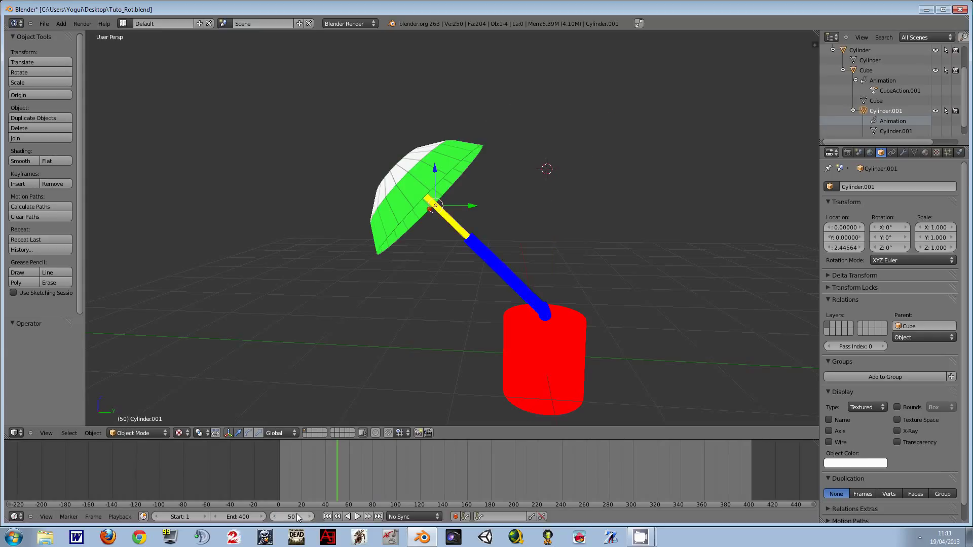
left_click(298, 516)
type("150")
key("Return")
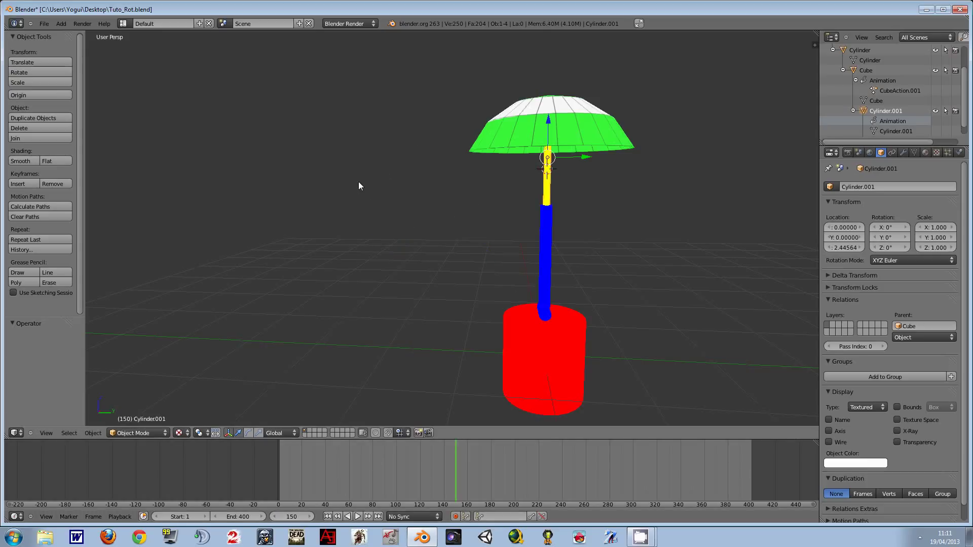
key("i")
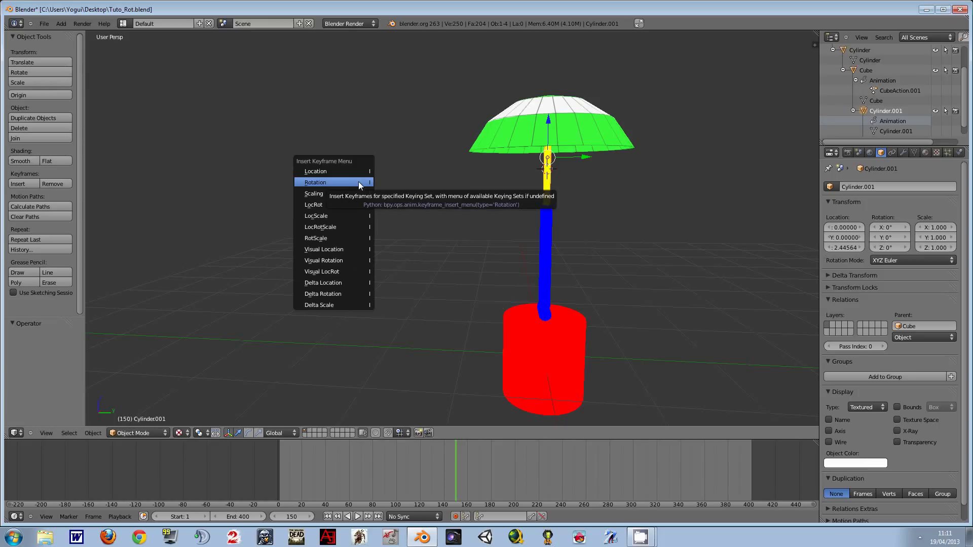
left_click(333, 173)
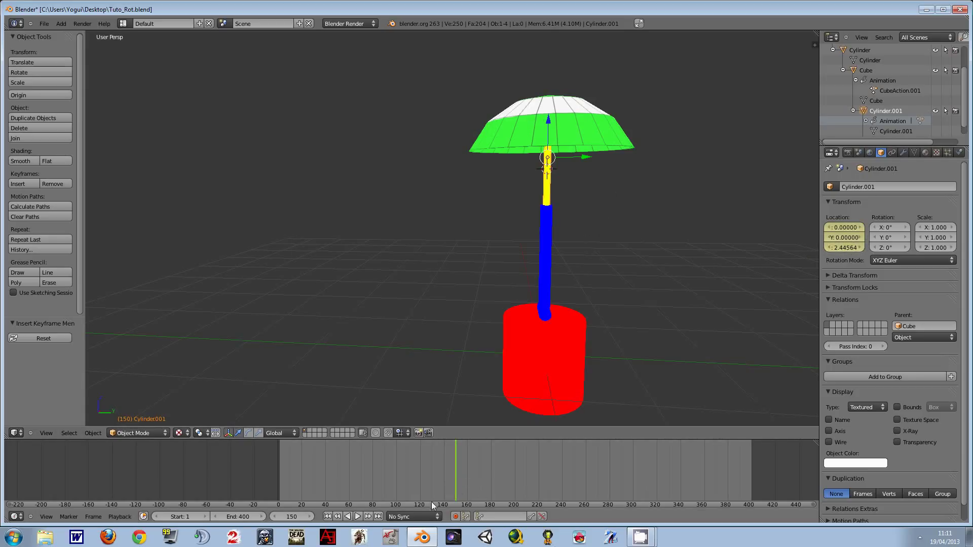
Step: Return to frame 100 and select the green-and-white canopy
left_click(294, 517)
type("1")
key("Return")
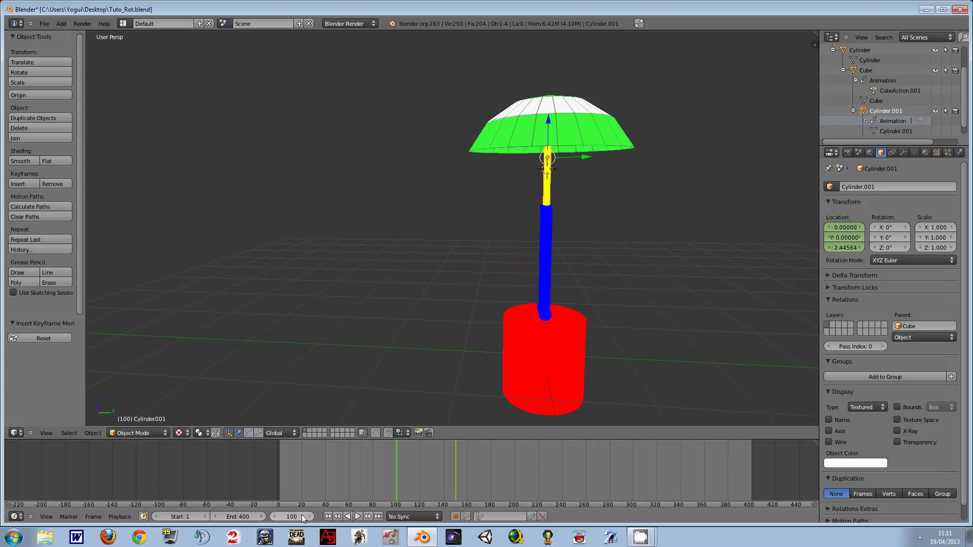
right_click(558, 129)
scroll(948, 101, "down", 1)
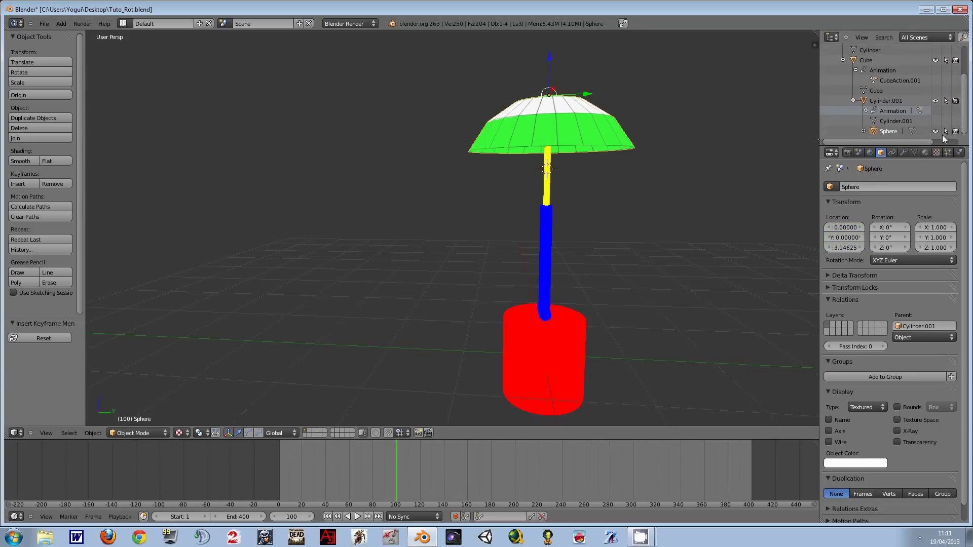
Step: Hide the canopy, lower the shaft on Z into the pole, and keyframe its Location at frame 100
left_click(935, 131)
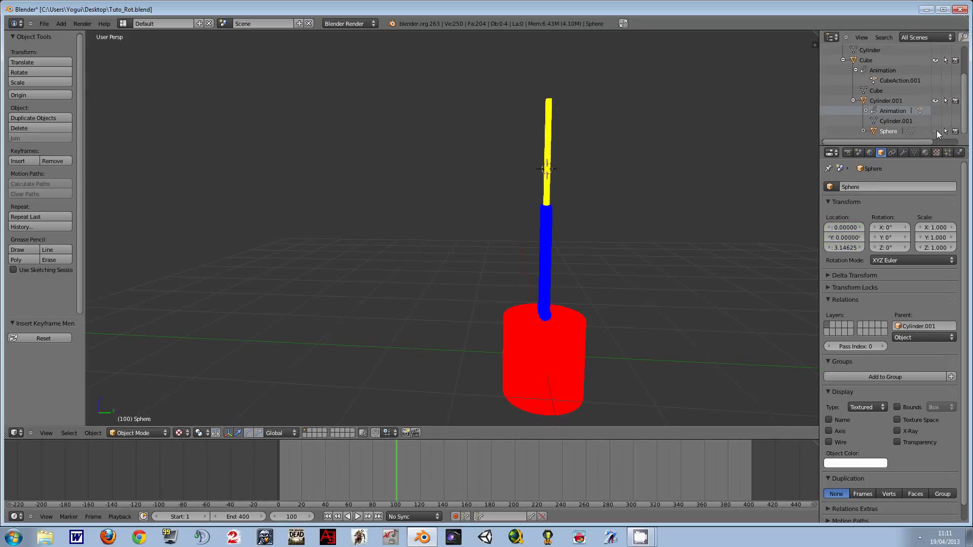
right_click(550, 121)
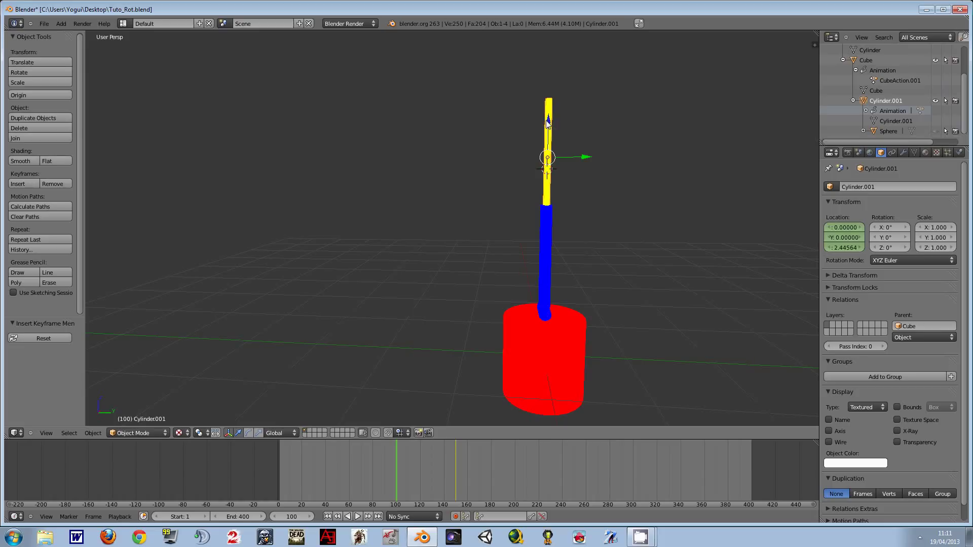
key("g")
key("z")
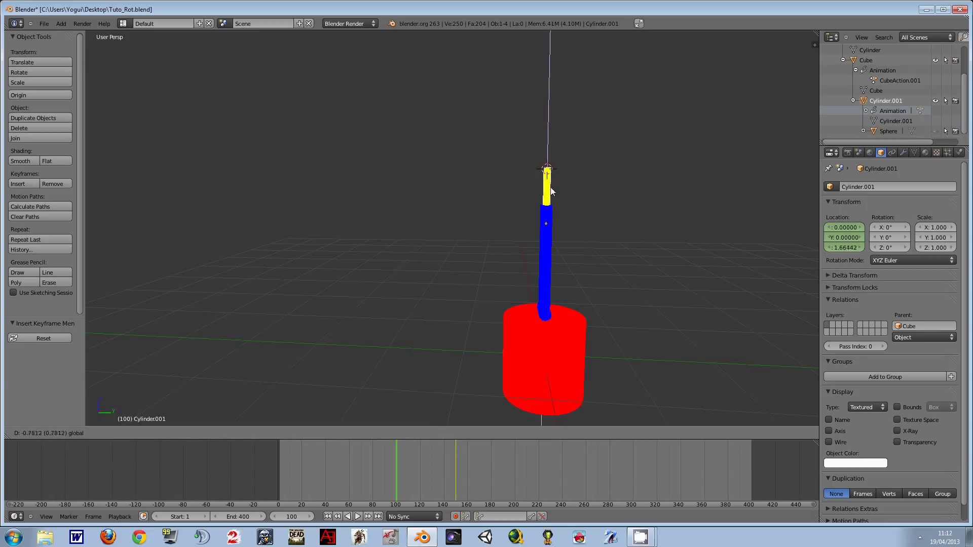
left_click(551, 223)
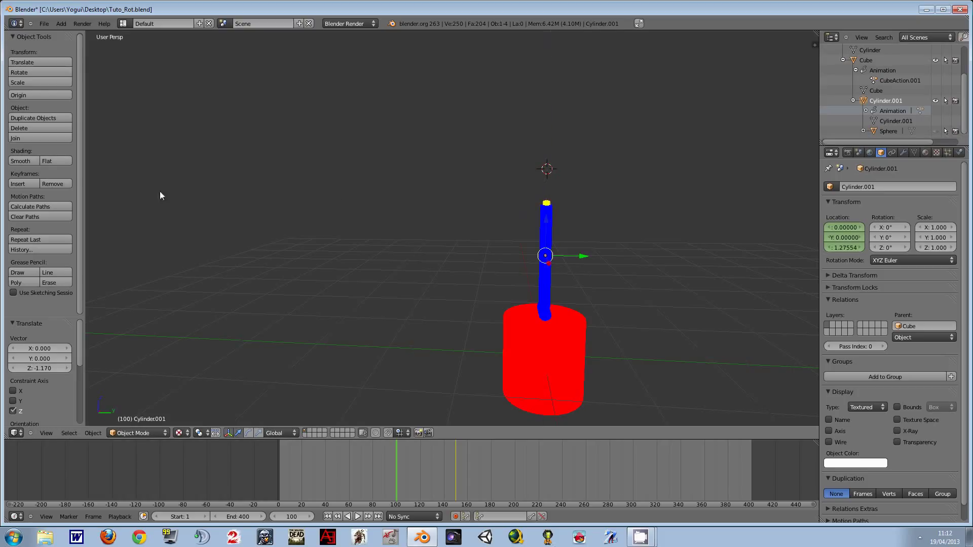
key("i")
left_click(308, 199)
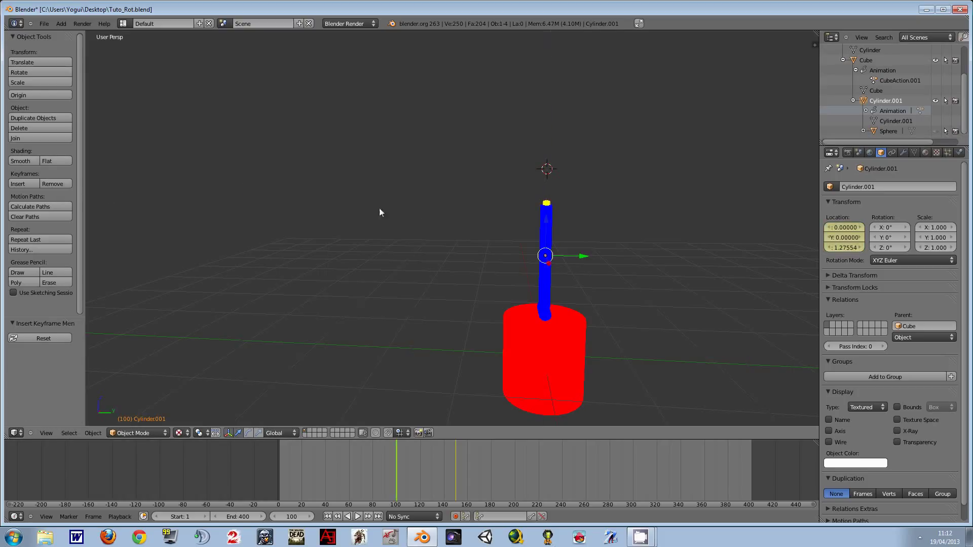
left_click(358, 517)
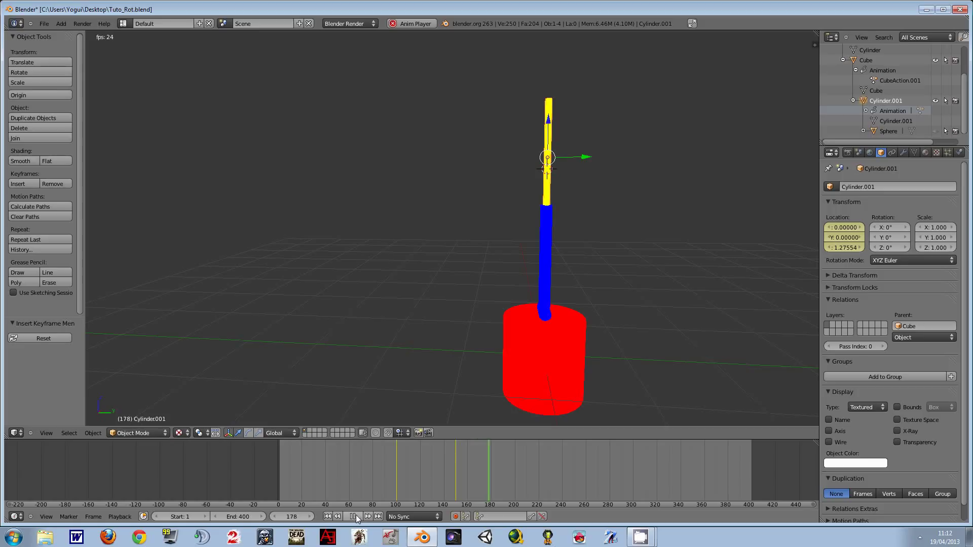
left_click(359, 517)
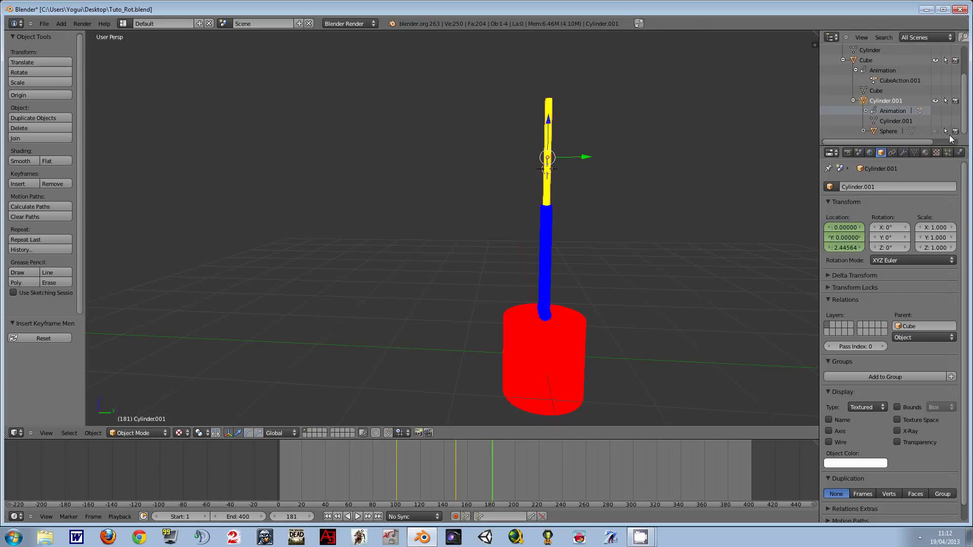
Step: Unhide the canopy, play the animation from frame 1, and stop at frame 150
left_click(936, 131)
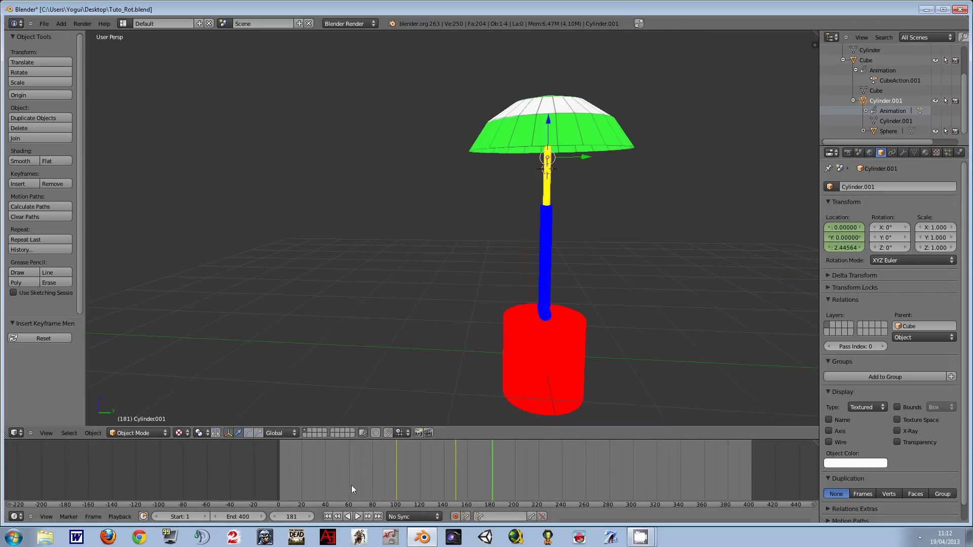
left_click(329, 517)
left_click(357, 516)
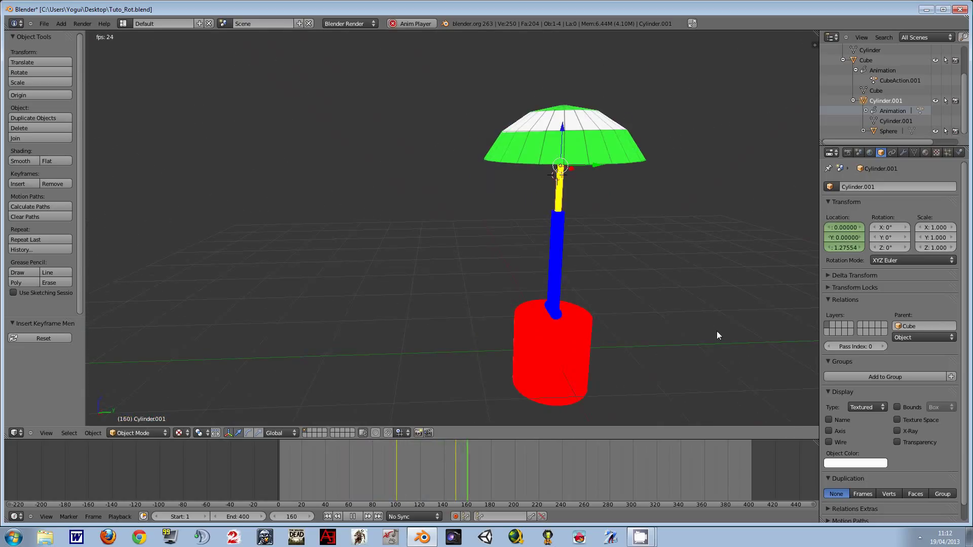
left_click(354, 517)
left_click(337, 516)
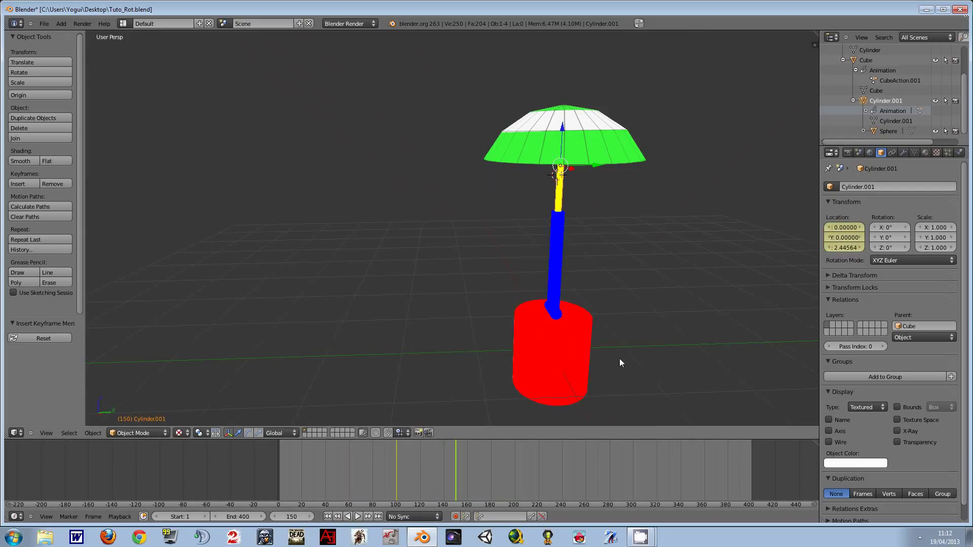
mouse_move(590, 239)
middle_mouse_down()
mouse_move(588, 227)
mouse_move(589, 236)
middle_mouse_up()
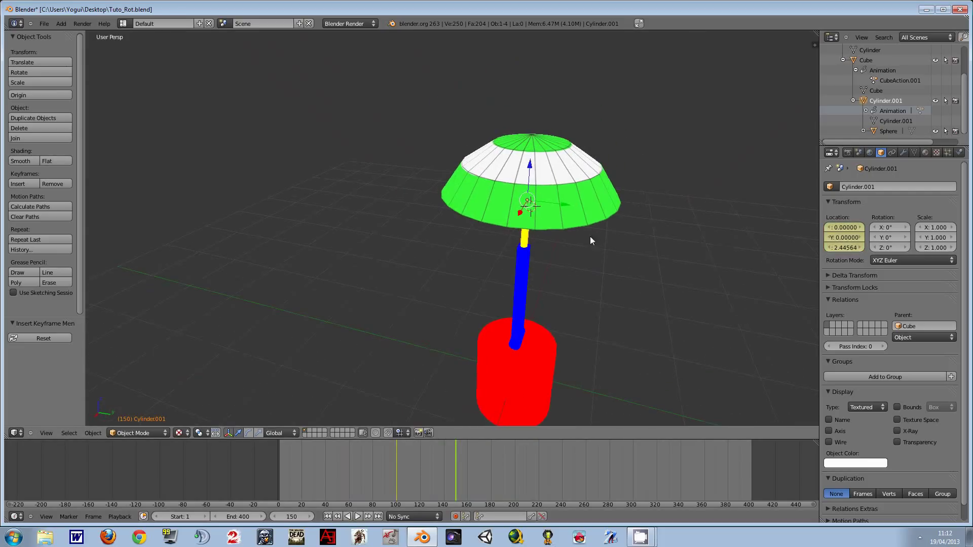
Step: Select the Sphere canopy, go to frame 200, and open the Insert Keyframe menu
right_click(574, 173)
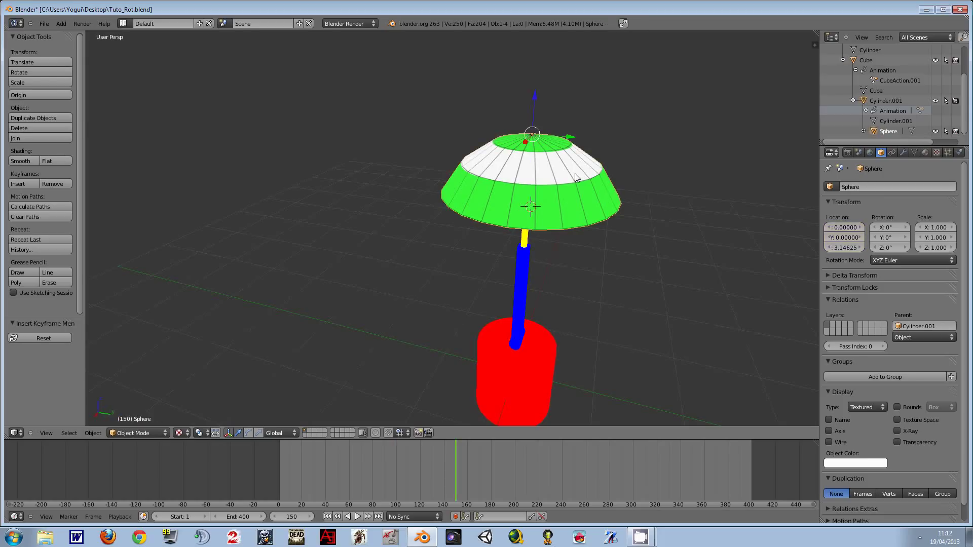
mouse_move(616, 152)
middle_mouse_down()
mouse_move(603, 300)
mouse_move(613, 287)
middle_mouse_up()
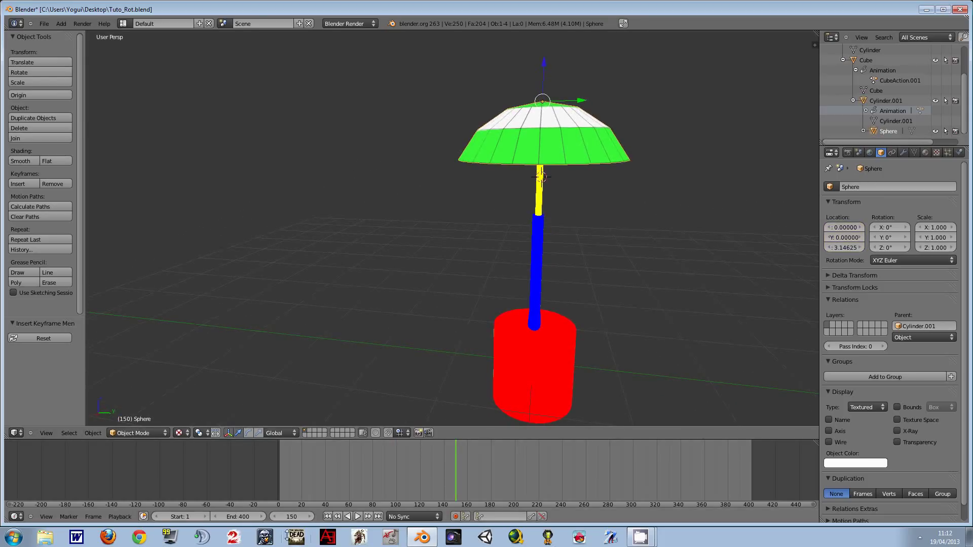
left_click(296, 514)
type("50")
key("Return")
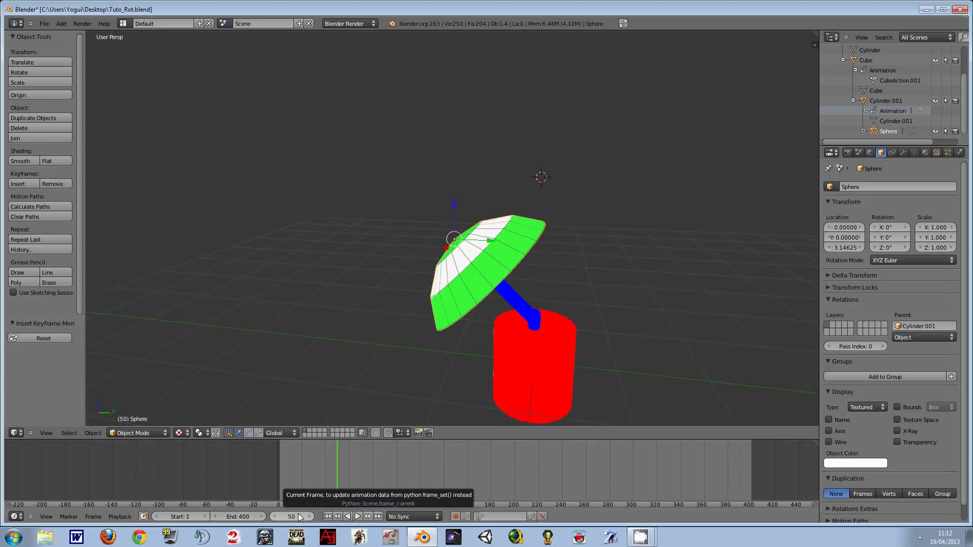
left_click(298, 512)
type("200")
key("Return")
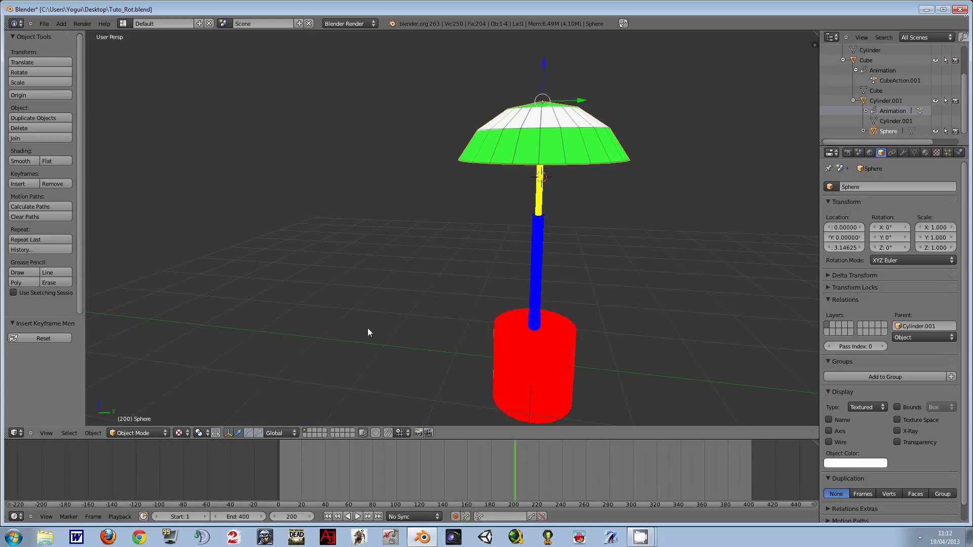
mouse_move(555, 239)
middle_mouse_down()
mouse_move(588, 239)
mouse_move(557, 152)
middle_mouse_up()
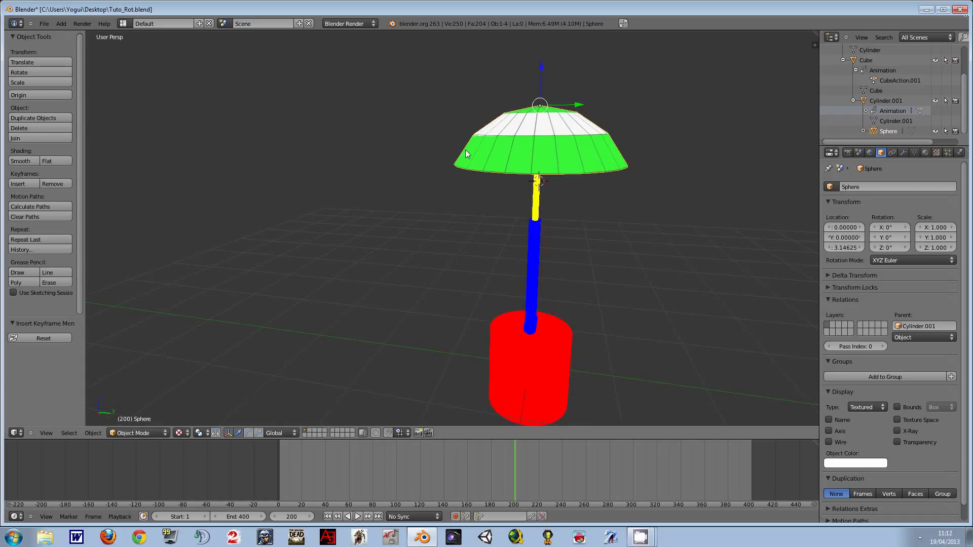
key("i")
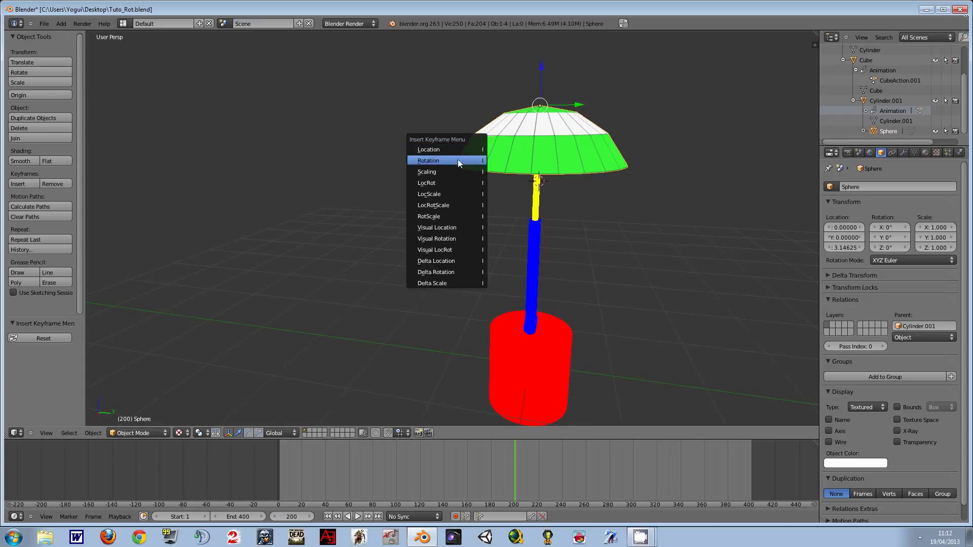
Step: Keyframe the canopy's scale at frame 200, then move the timeline to frame 150
left_click(427, 172)
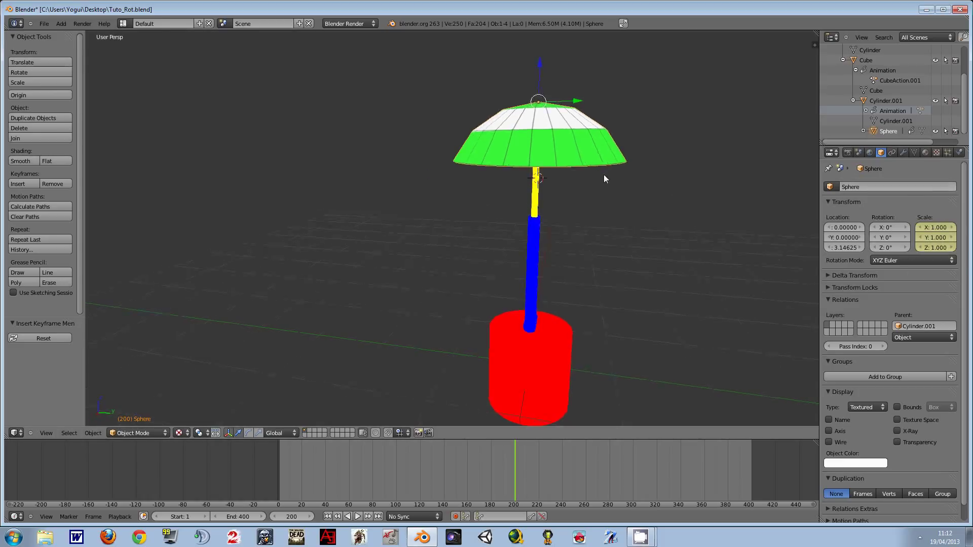
mouse_move(604, 175)
middle_mouse_down()
mouse_move(619, 135)
mouse_move(622, 174)
middle_mouse_up()
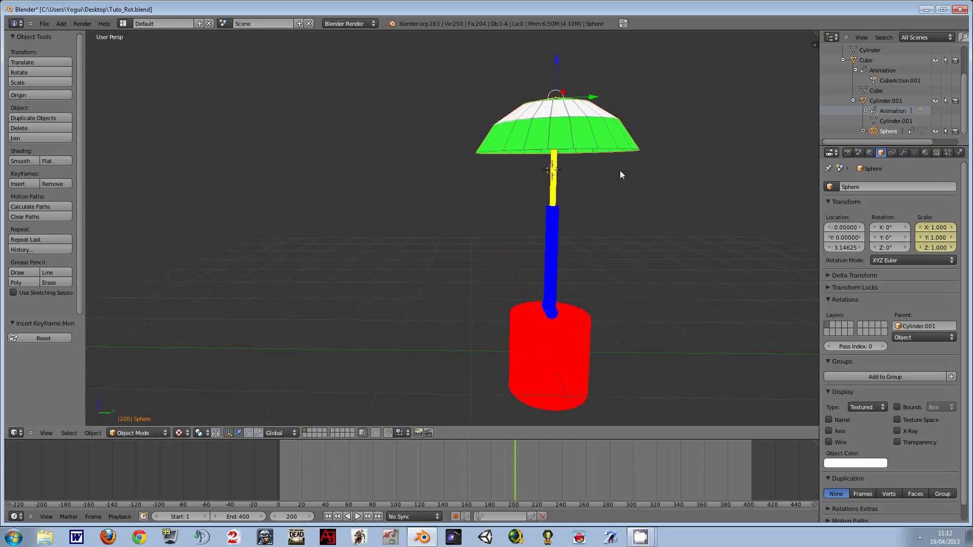
left_click(295, 517)
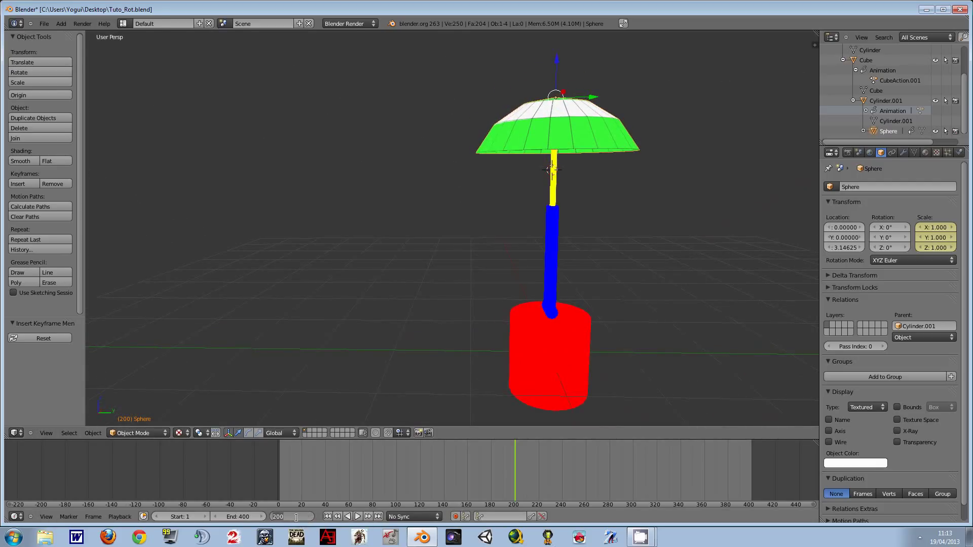
type("150")
key("Return")
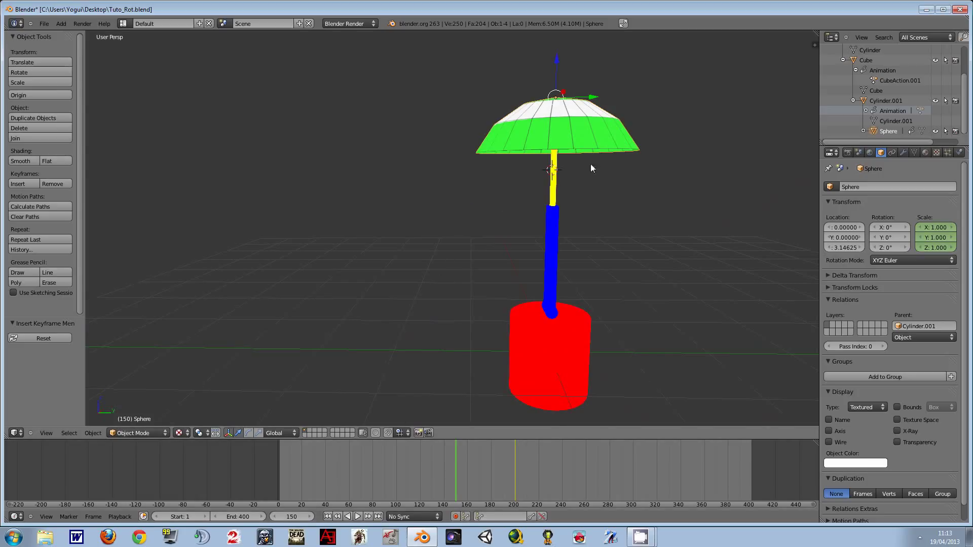
middle_click_drag(627, 128, 619, 127)
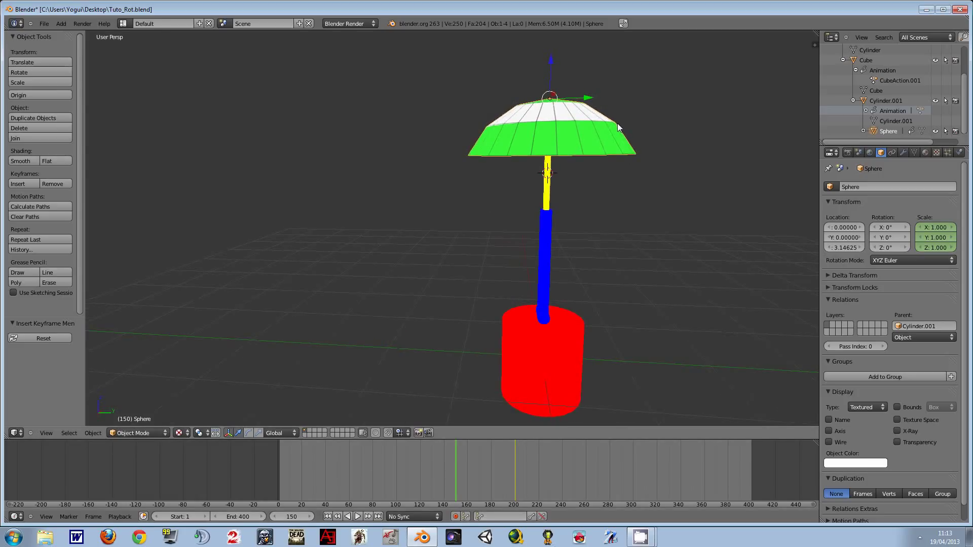
scroll(643, 122, "down", 3)
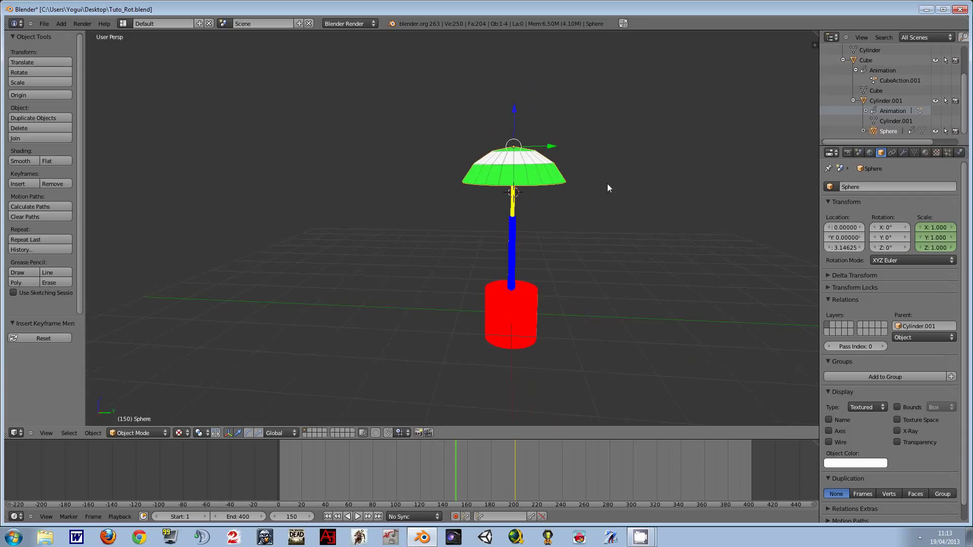
mouse_move(597, 181)
middle_mouse_down()
mouse_move(611, 230)
mouse_move(628, 167)
mouse_move(634, 184)
middle_mouse_up()
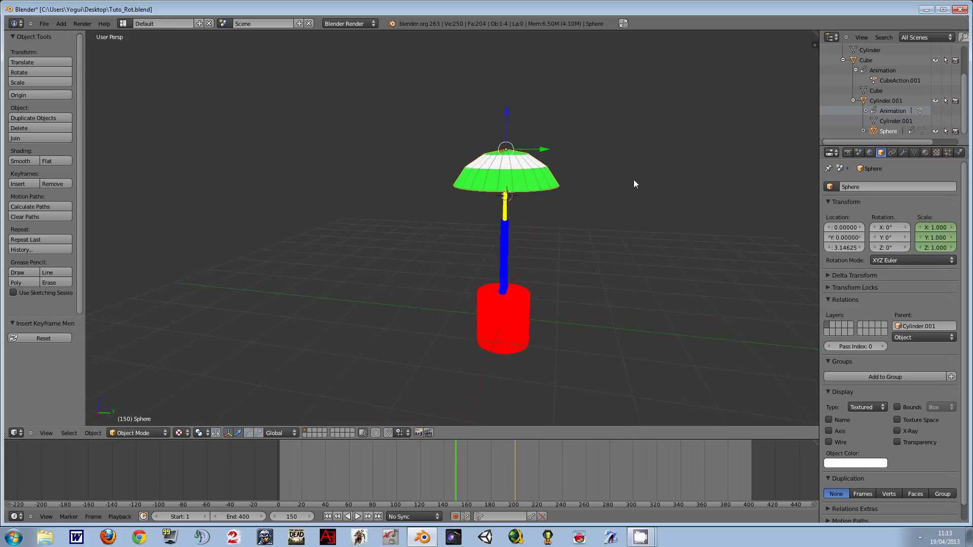
Step: Scale the Sphere shade uniformly to 0.193, then stretch it to 2 along Z
key("s")
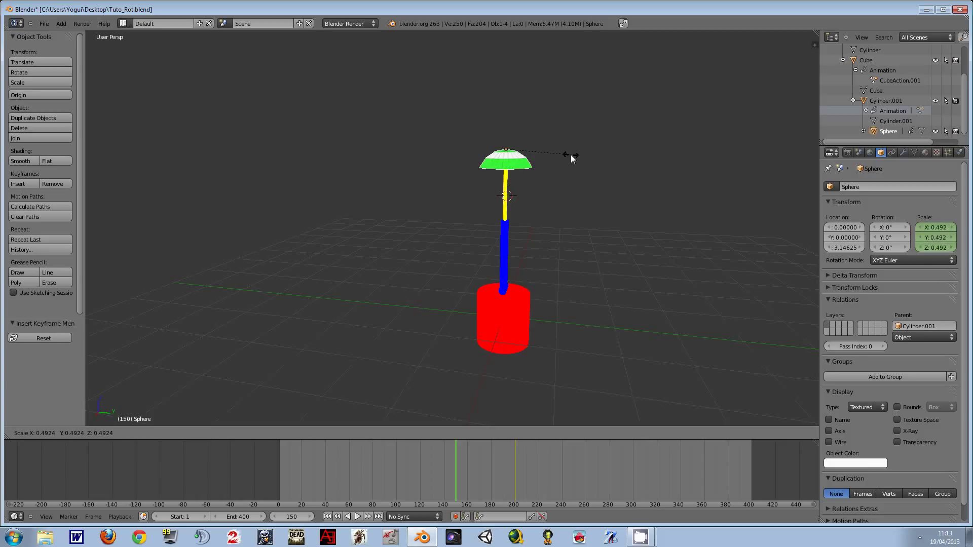
left_click(531, 155)
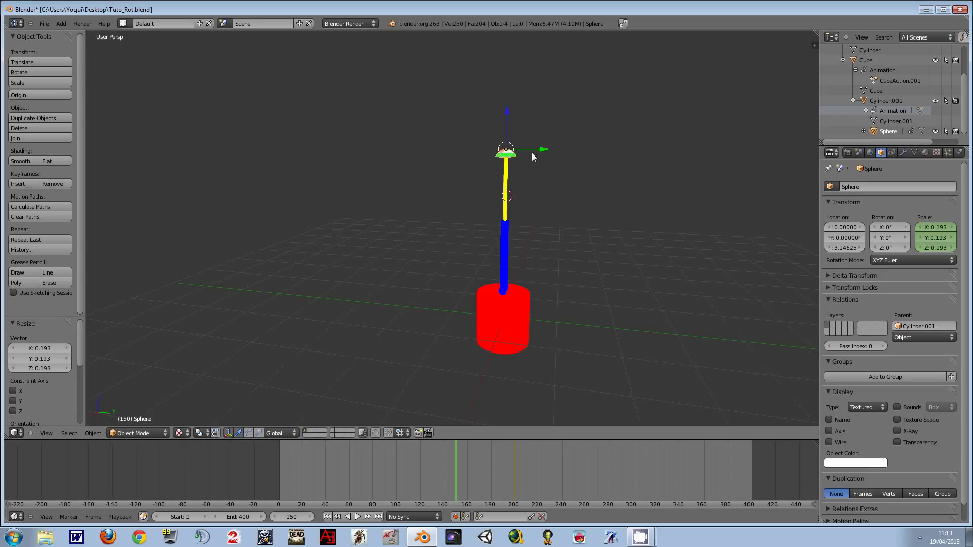
middle_click_drag(531, 153, 543, 160)
scroll(585, 171, "up", 2)
key("s")
key("z")
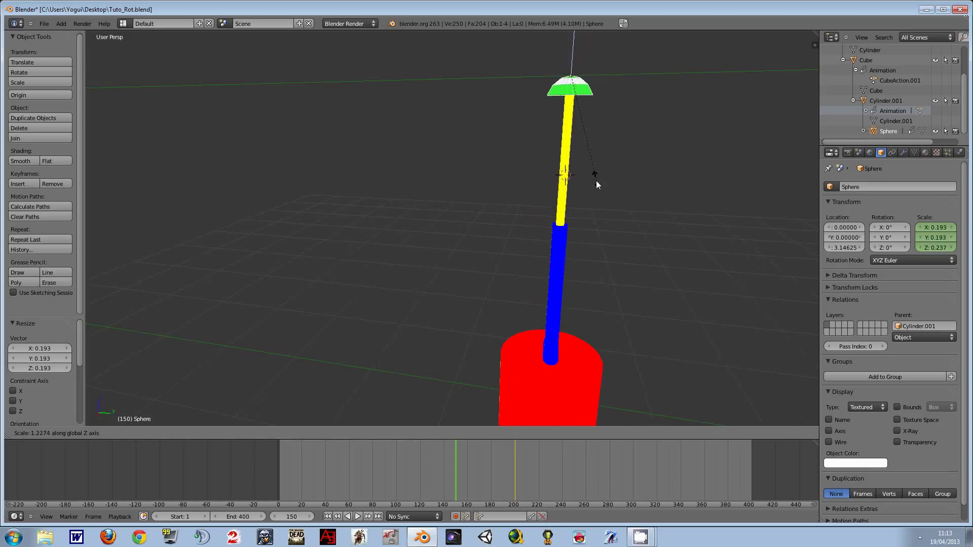
left_click(575, 407)
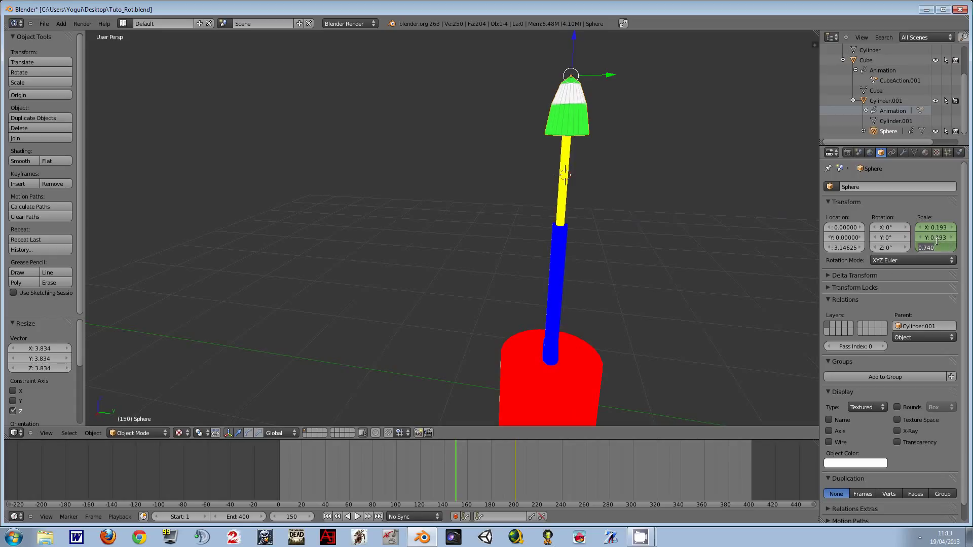
type("2")
key("Return")
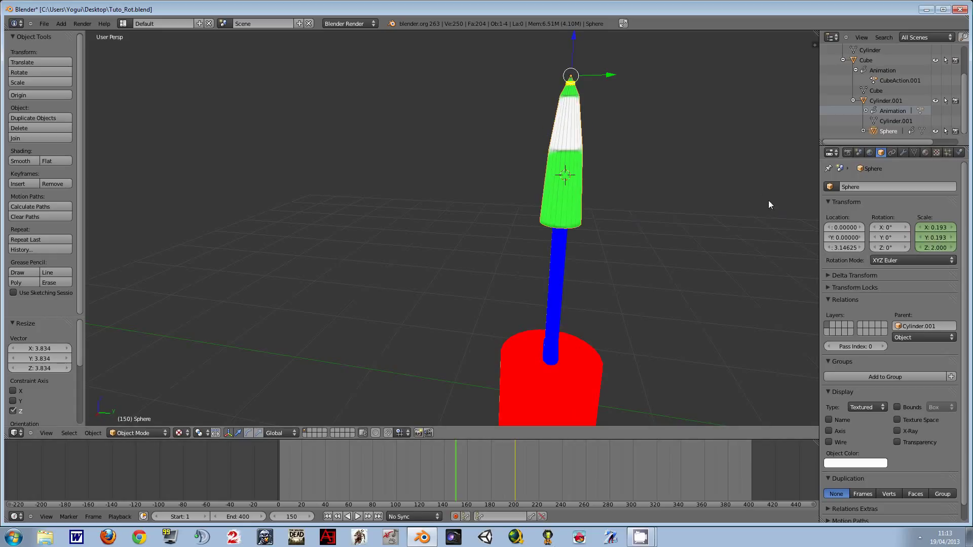
mouse_move(674, 169)
middle_mouse_down()
mouse_move(555, 175)
mouse_move(574, 157)
mouse_move(585, 118)
mouse_move(583, 172)
middle_mouse_up()
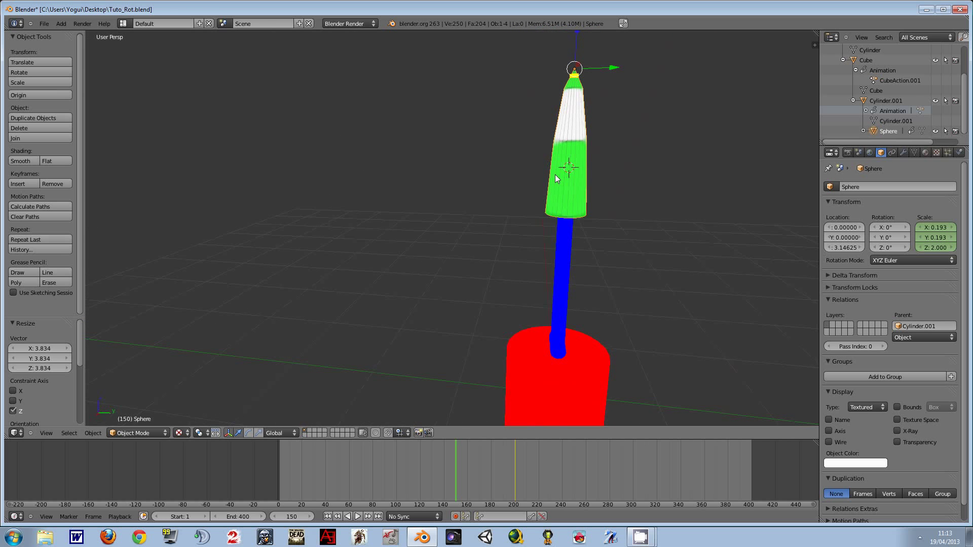
scroll(607, 219, "down", 2)
scroll(586, 232, "down", 1)
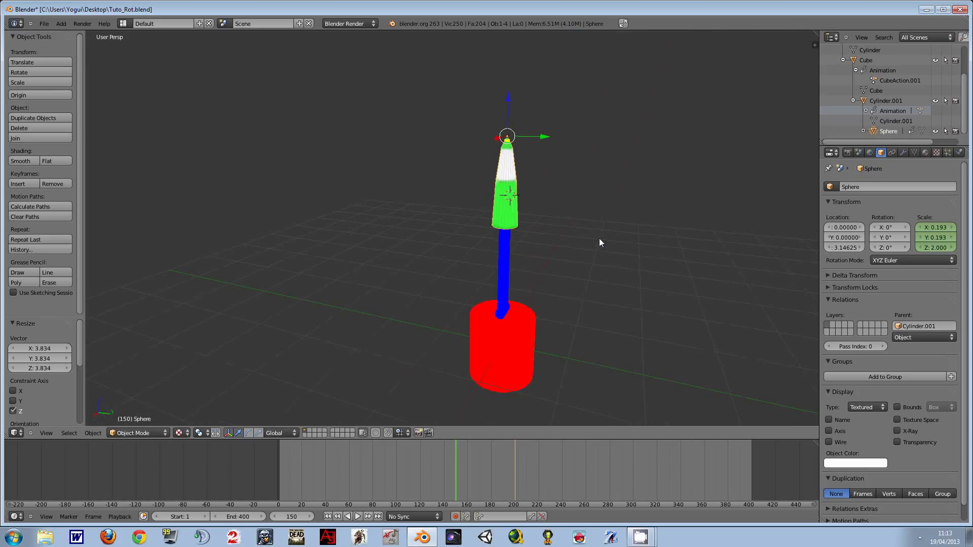
Step: Insert a Scaling keyframe for the narrowed Sphere at frame 150 and preview the playback
left_click(18, 185)
left_click(29, 186)
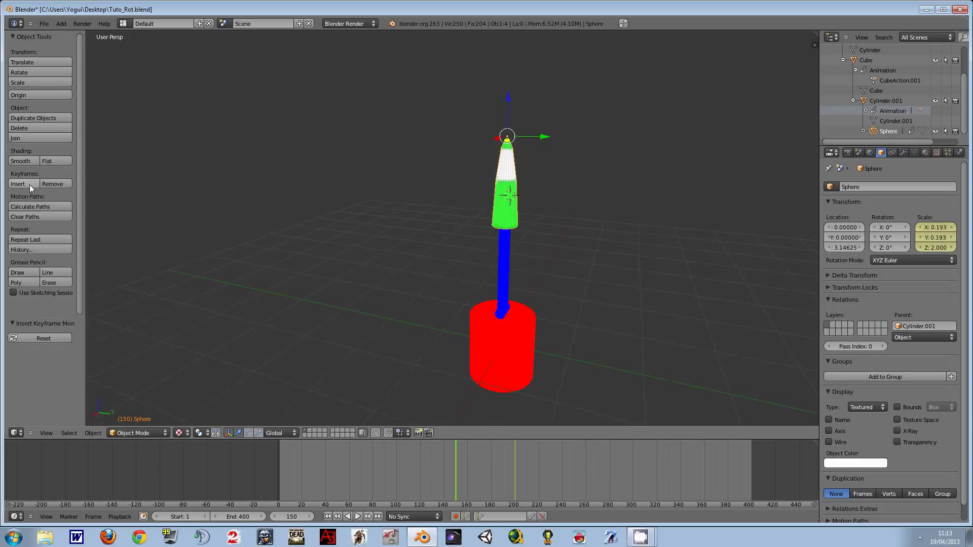
left_click(357, 517)
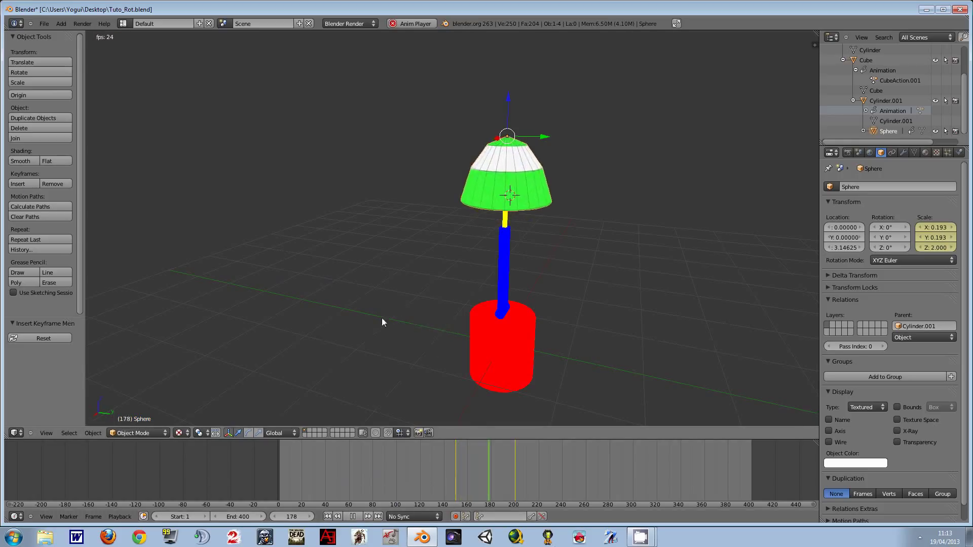
middle_click_drag(358, 318, 366, 297)
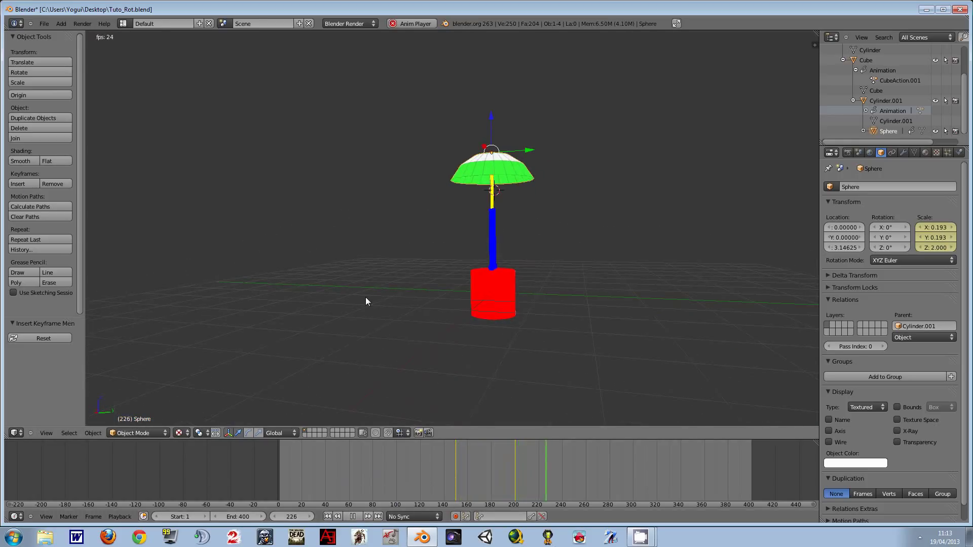
left_click(353, 517)
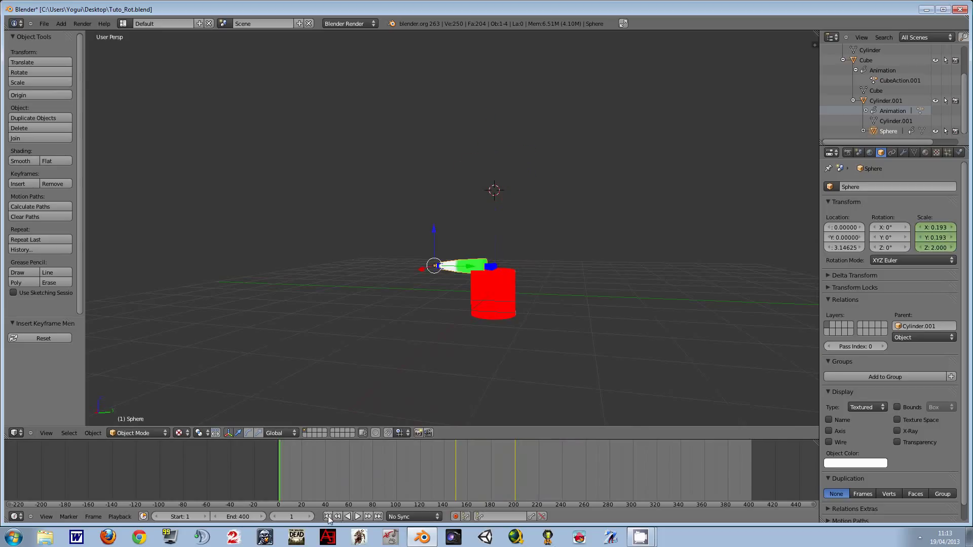
Step: Replay the shade folding and opening, then stop at frame 200
left_click(358, 517)
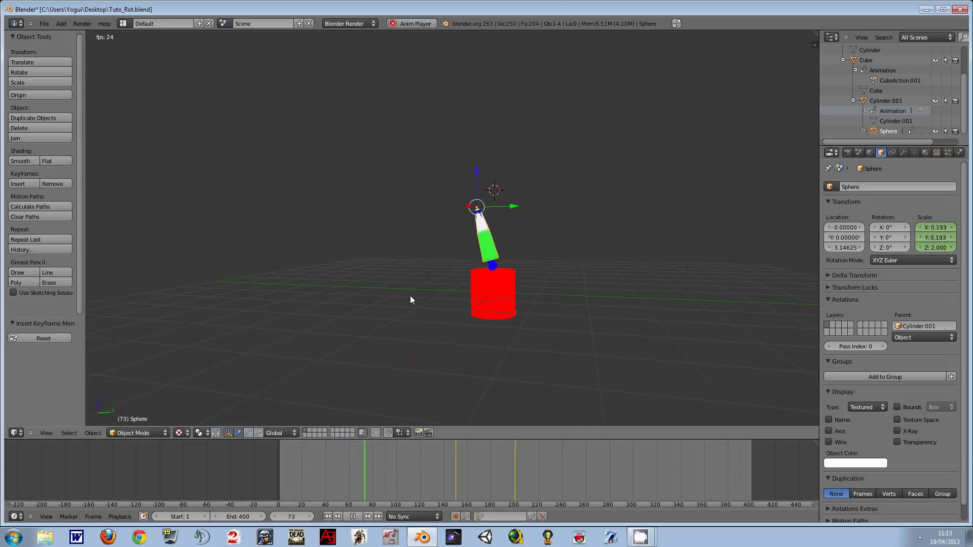
middle_click_drag(409, 296, 421, 298)
scroll(423, 300, "up", 2)
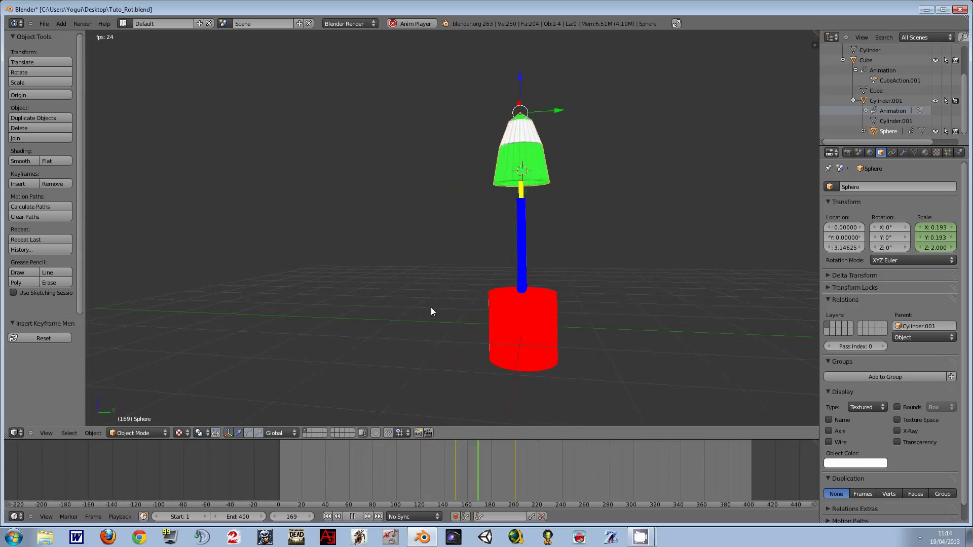
left_click(358, 518)
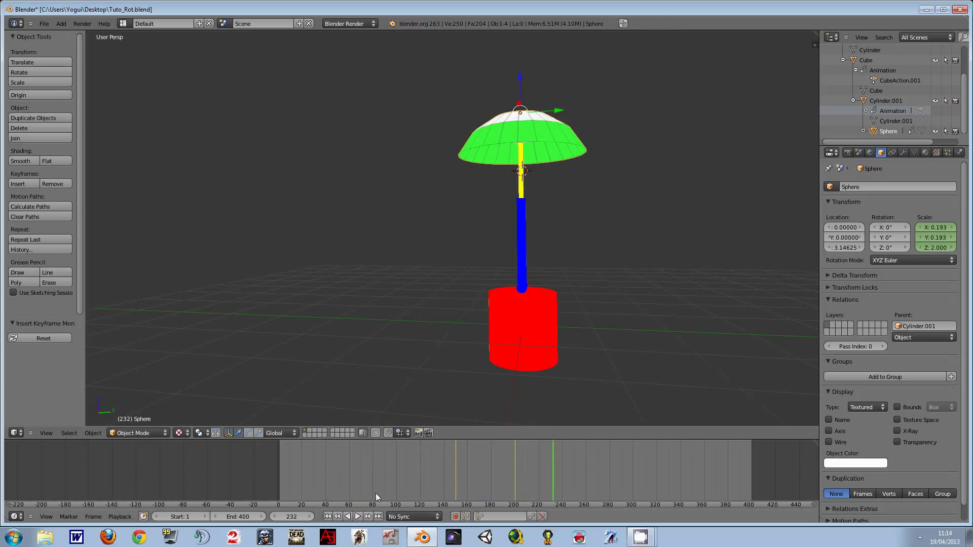
left_click(339, 518)
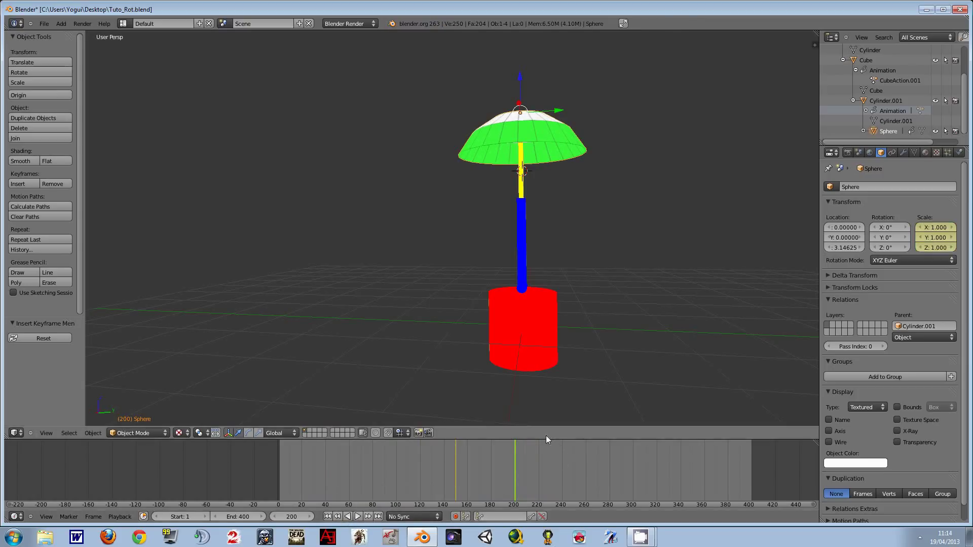
Step: Set the animation's end frame to 200 and play it from frame 1
left_click(245, 516)
type("0")
key("Return")
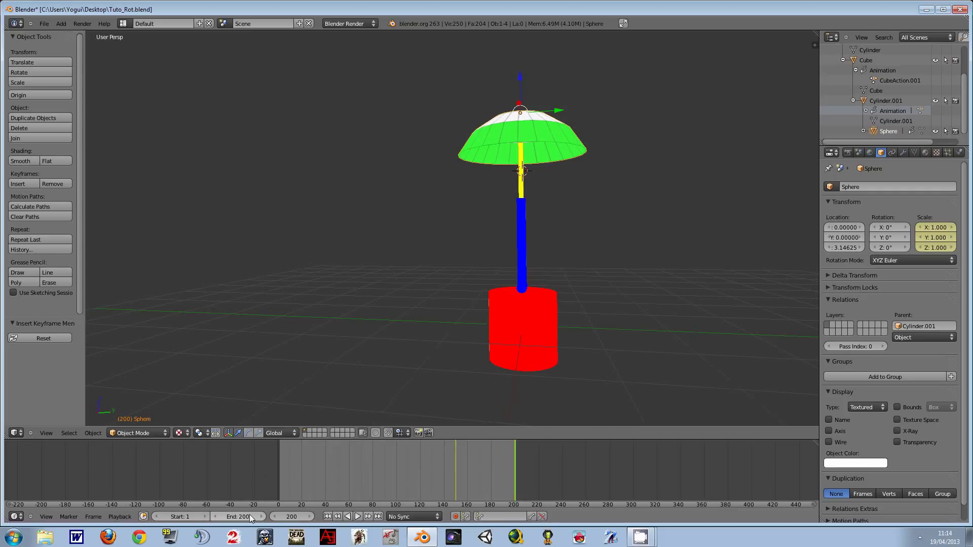
left_click(327, 516)
left_click(358, 516)
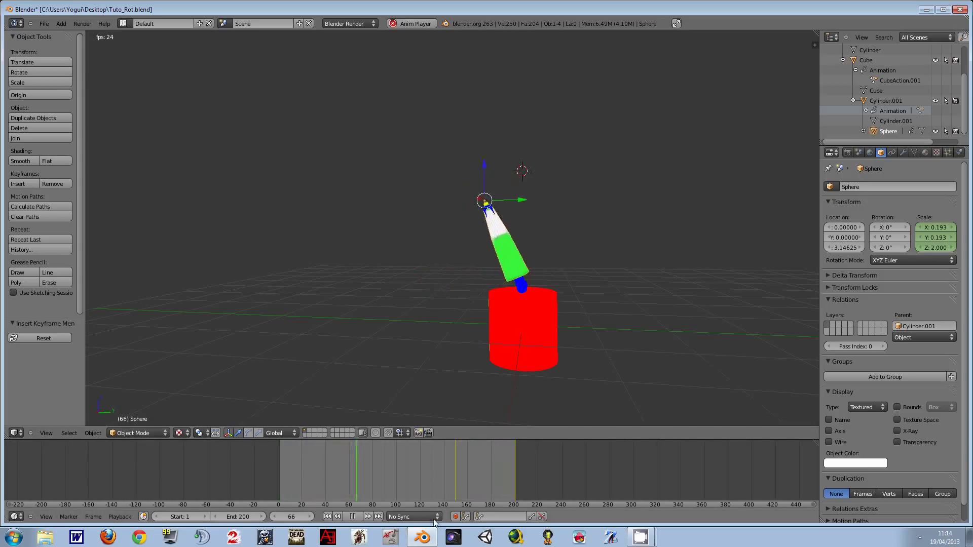
key("alt+a")
scroll(497, 261, "up", 4)
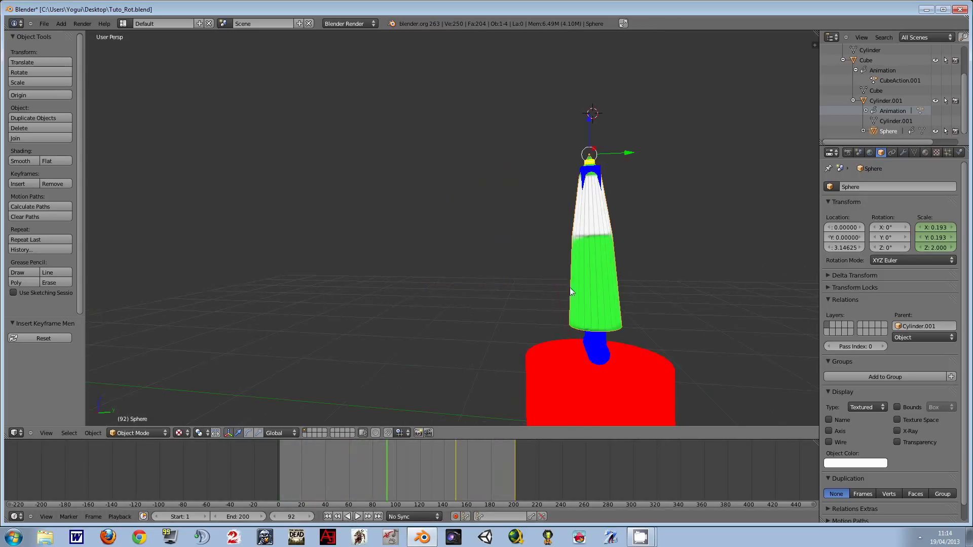
scroll(370, 287, "down", 3)
scroll(370, 286, "down", 1)
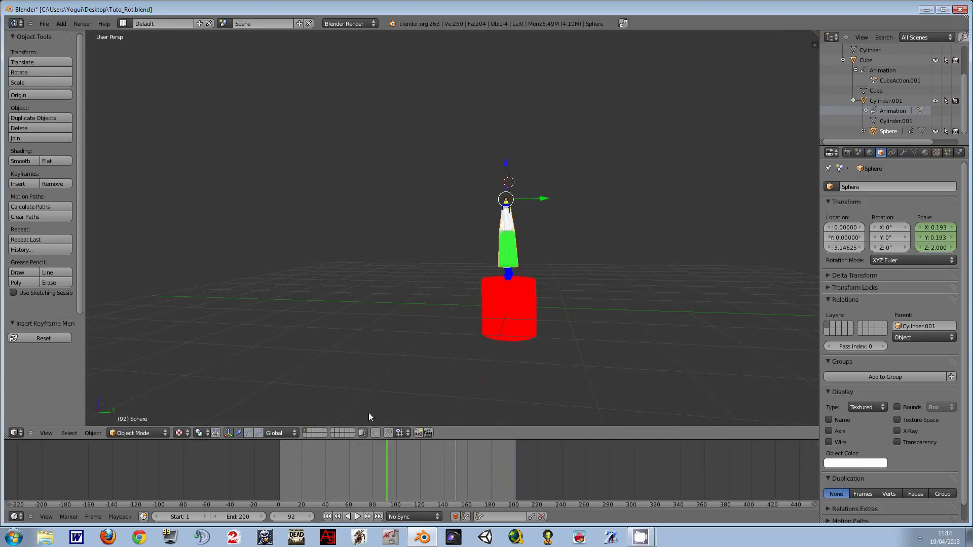
Step: Play the animation in reverse, then forward again, ending stopped at frame 1
left_click(348, 517)
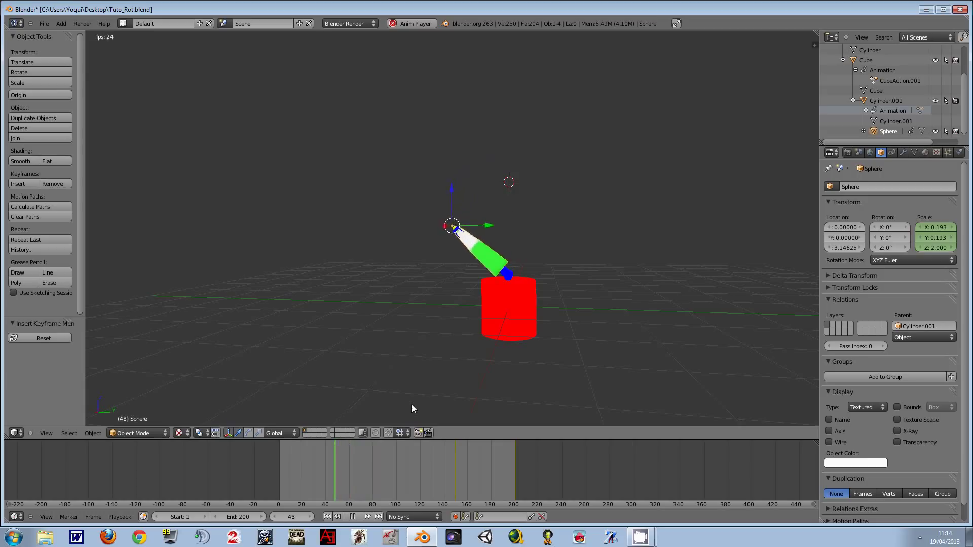
left_click(378, 518)
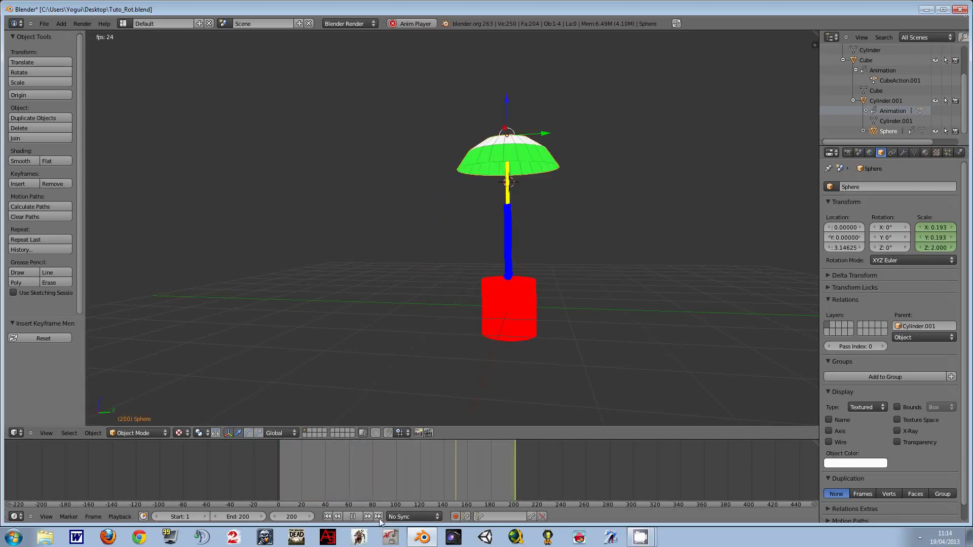
left_click(354, 516)
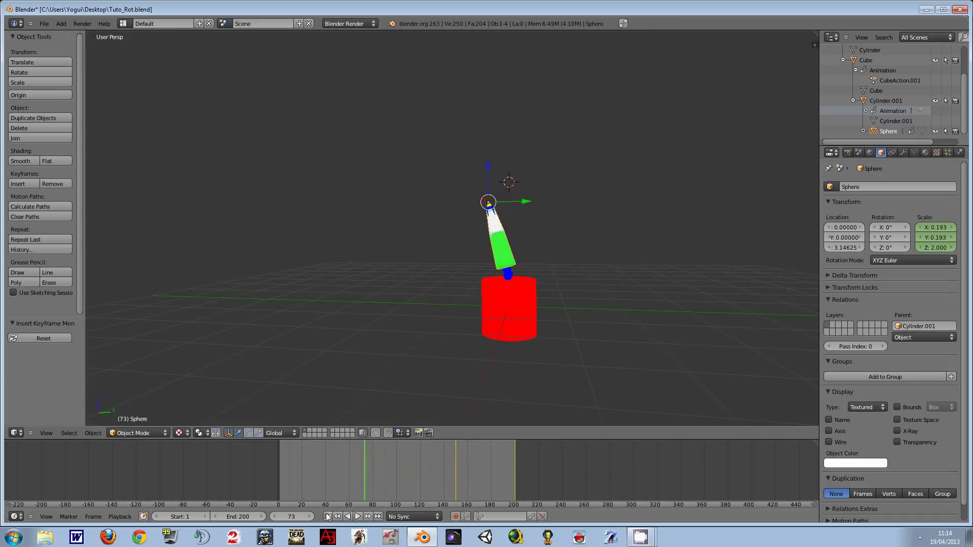
left_click(328, 516)
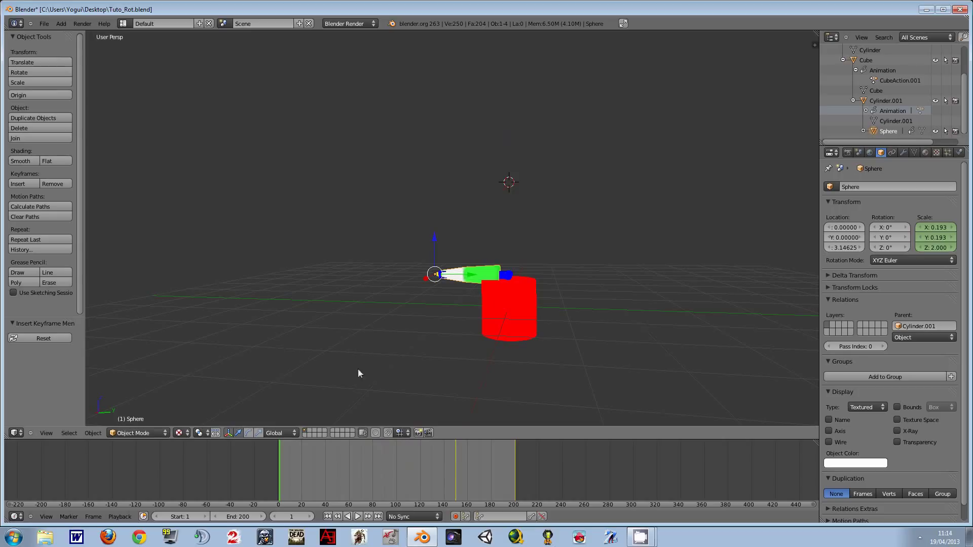
left_click(359, 515)
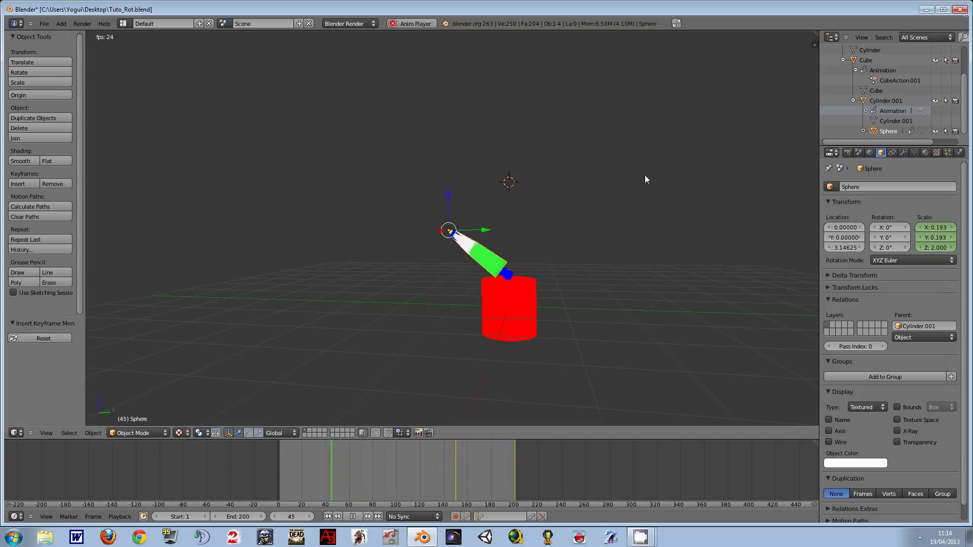
left_click(352, 517)
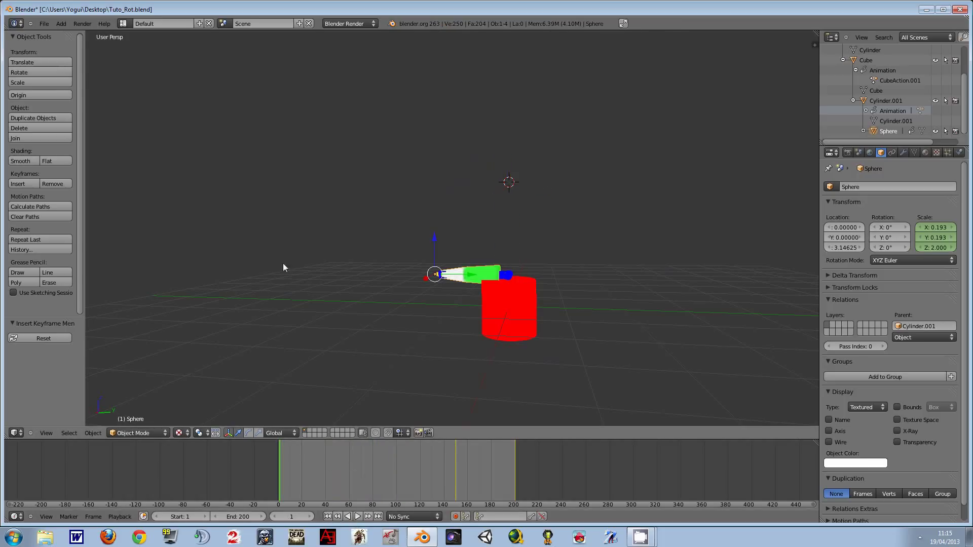
Step: Save the lamp scene over Tuto_Rot.blend in the Desktop folder with Save As
left_click(44, 23)
left_click(56, 98)
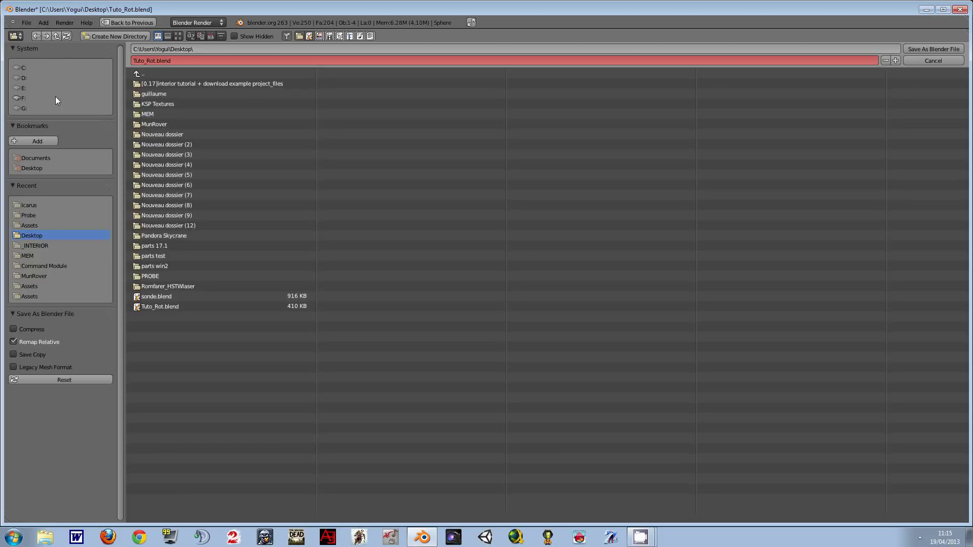
left_click(915, 48)
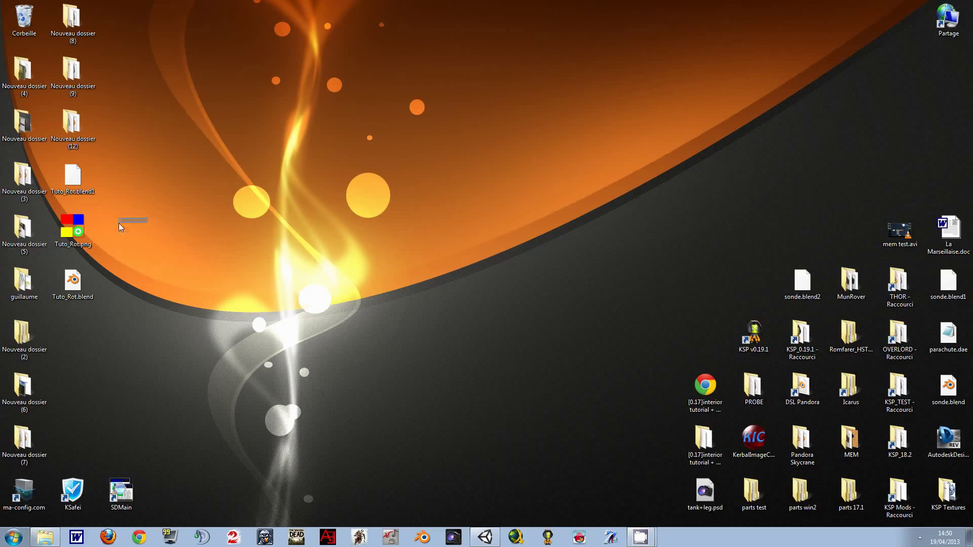
Step: Drag Tuto_Rot.png and Tuto_Rot.blend from the desktop into Unity's Project panel
left_click_drag(147, 213, 49, 303)
mouse_move(80, 229)
left_mouse_down()
mouse_move(148, 277)
mouse_move(103, 424)
mouse_move(60, 444)
left_mouse_up()
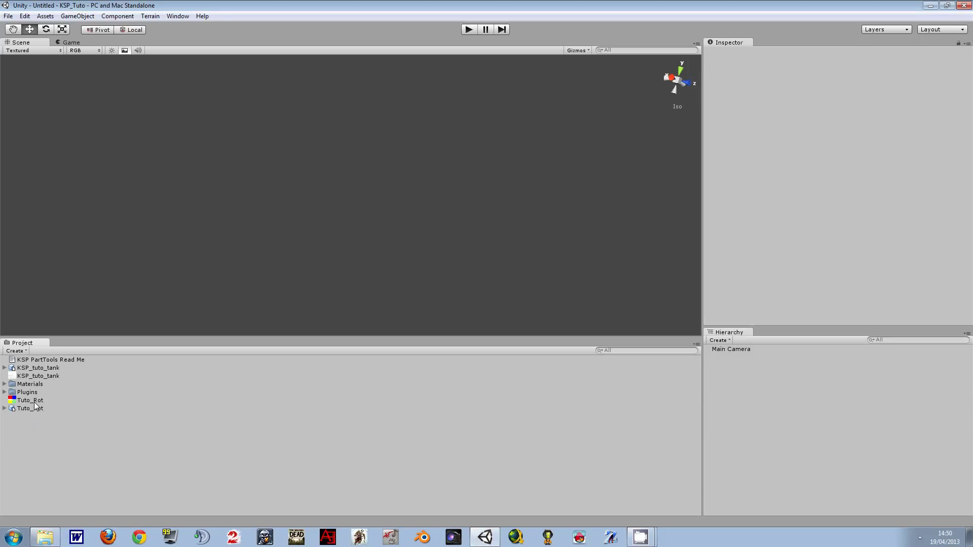
Step: Set the Tuto_Rot model's import Normals to Calculate, with smoothing angle 60
left_click(19, 408)
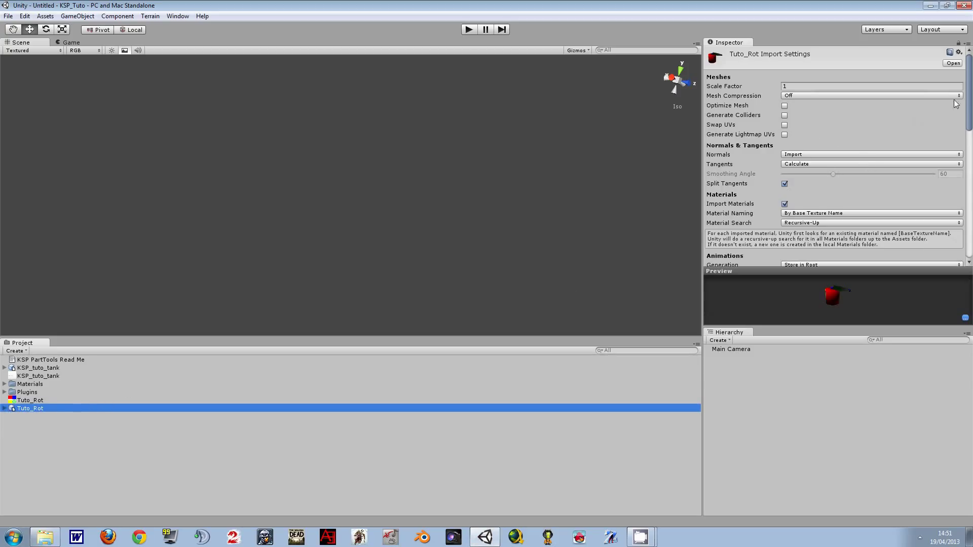
left_click_drag(968, 91, 968, 122)
left_click(922, 69)
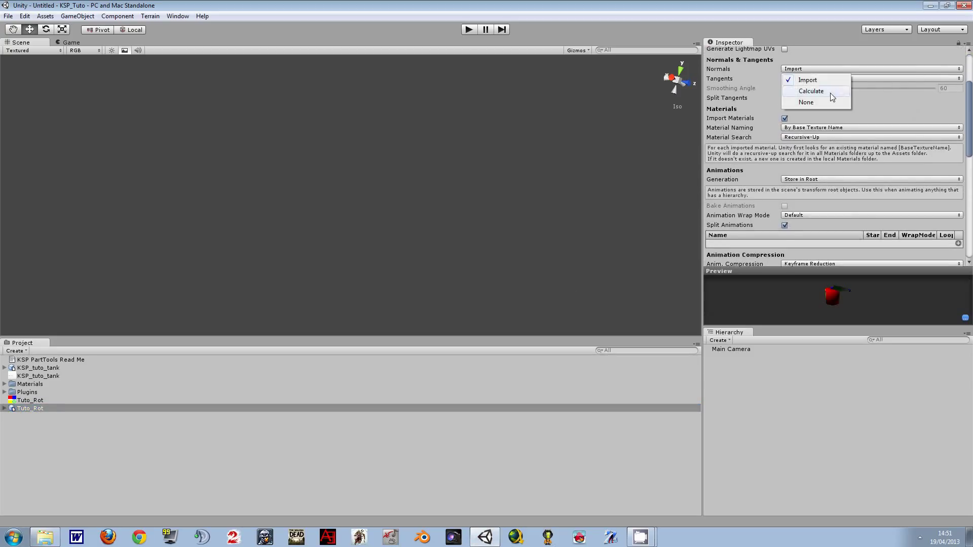
left_click(830, 95)
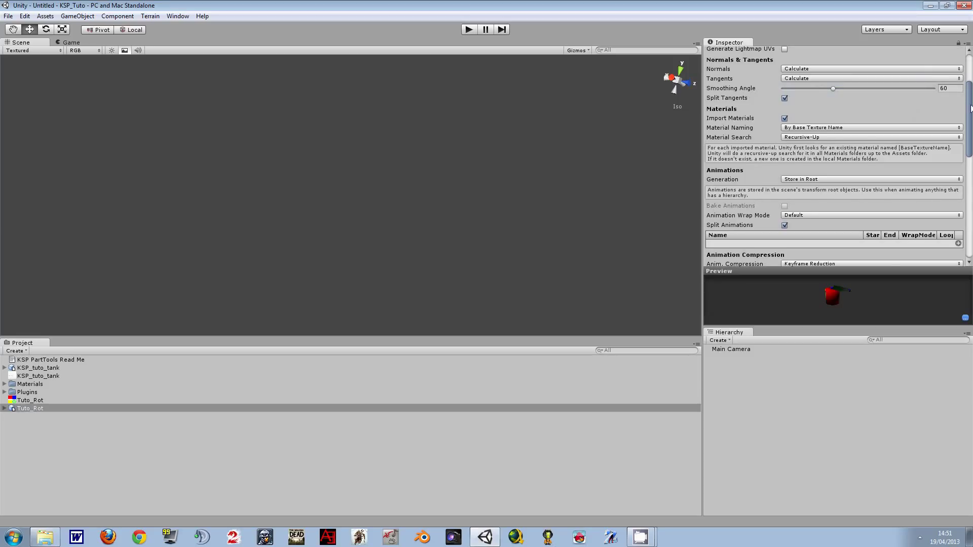
left_click_drag(971, 108, 971, 132)
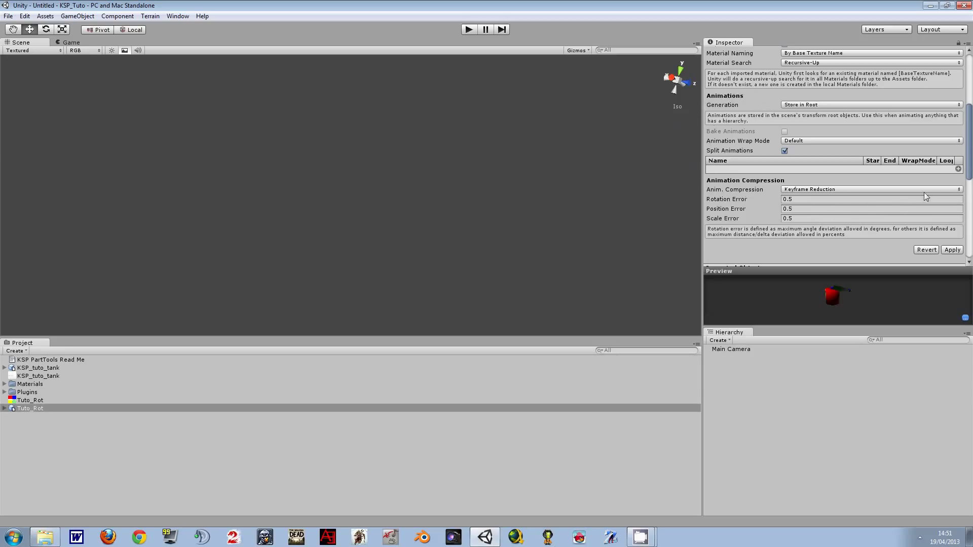
Step: Add a clip named 'animation' spanning frames 1–200 with Default wrap mode, and apply it
left_click(958, 169)
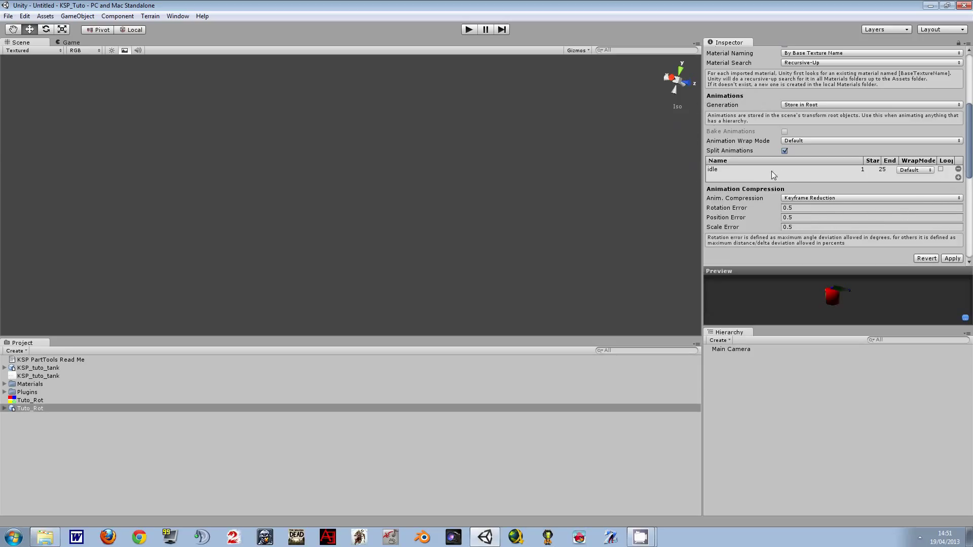
left_click(760, 172)
type("a")
type("nim")
type("ation")
key("Tab")
key("Tab")
left_click(925, 172)
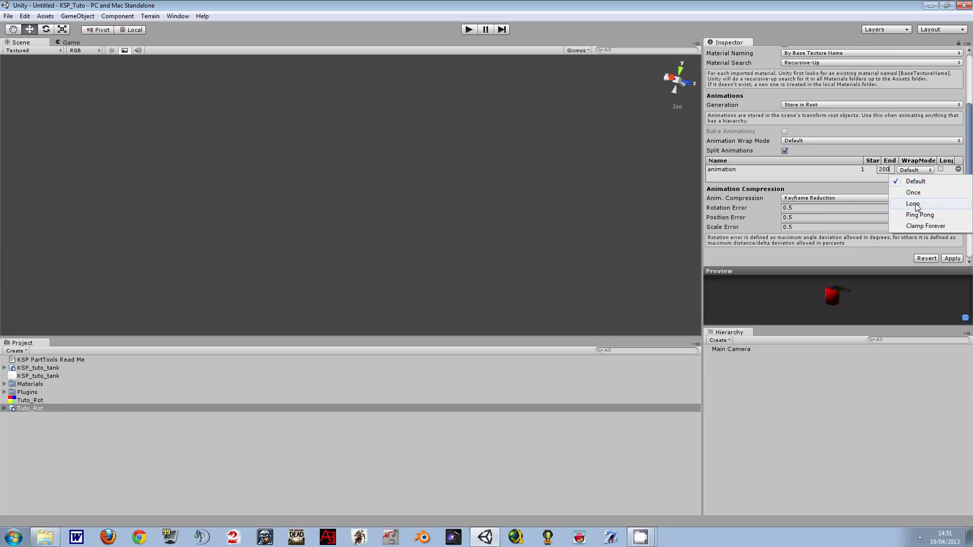
left_click(920, 172)
left_click(915, 182)
left_click(952, 259)
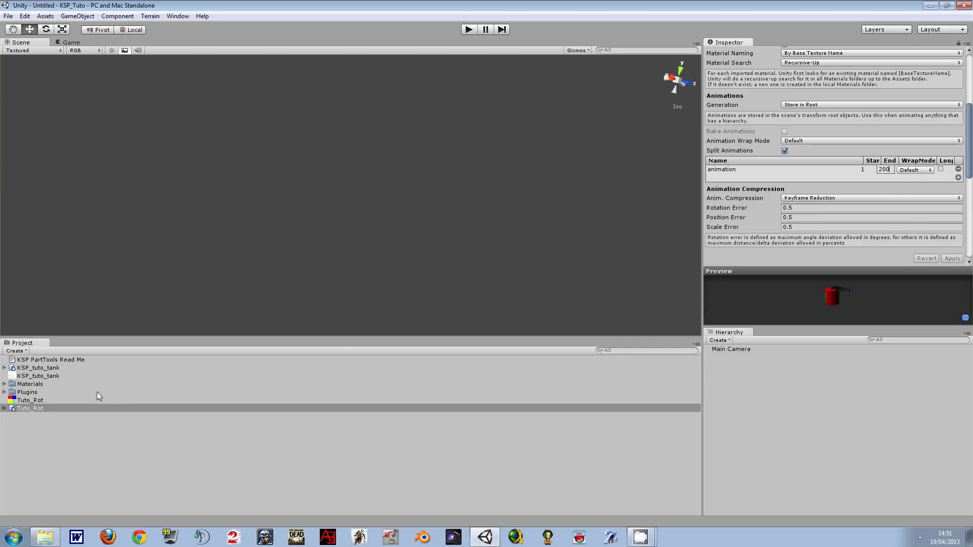
left_click(24, 409)
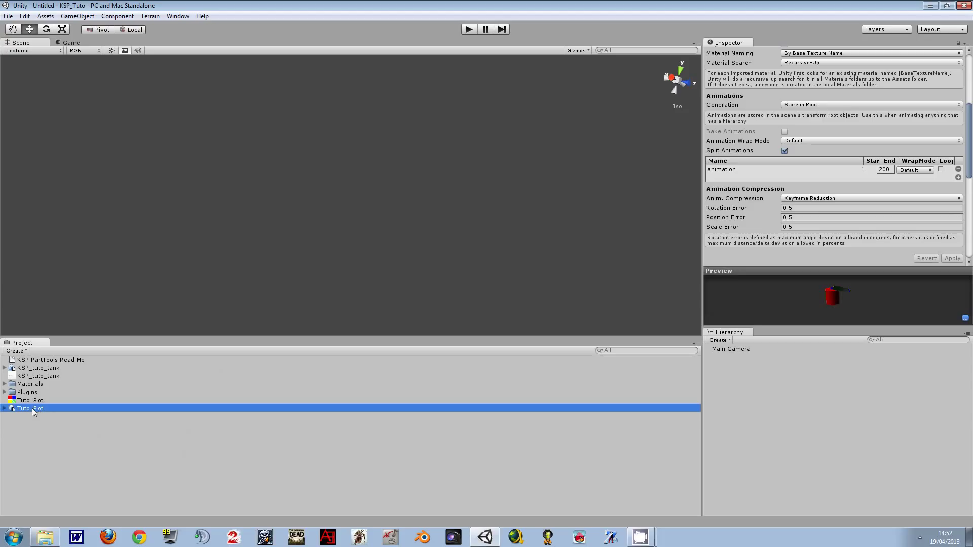
Step: Create an empty GameObject with its position zeroed at the origin
left_click(77, 16)
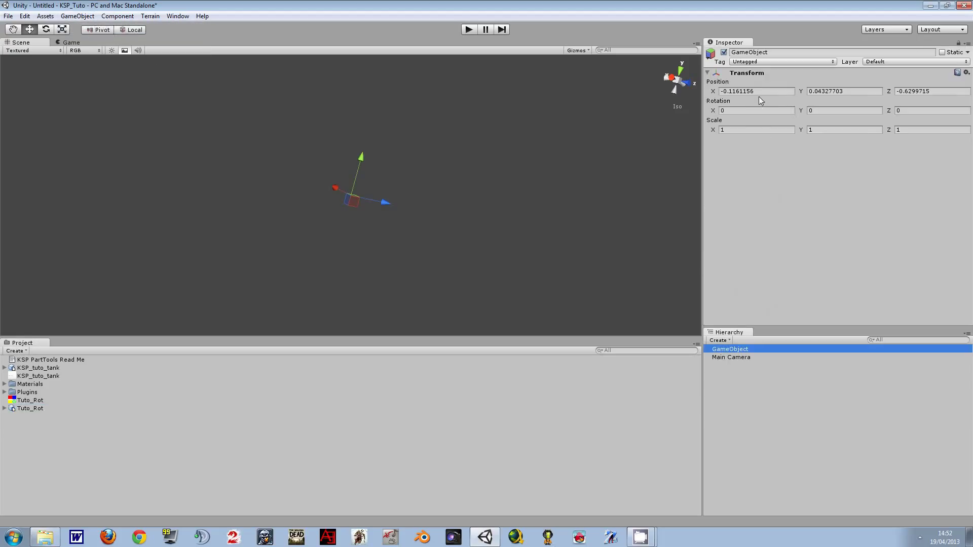
left_click(759, 93)
type("0")
key("Tab")
type("0")
key("Tab")
type("0")
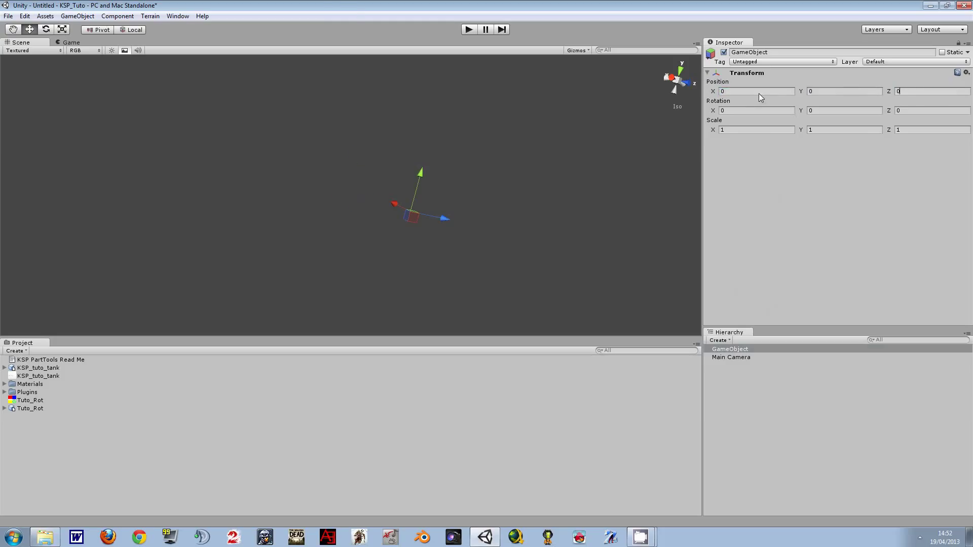
Step: Add KSP Part Tools exporting to Parts/ksp_tuto_rot/ with Convert Texture on, and delete Main Camera
left_click(117, 16)
mouse_move(120, 105)
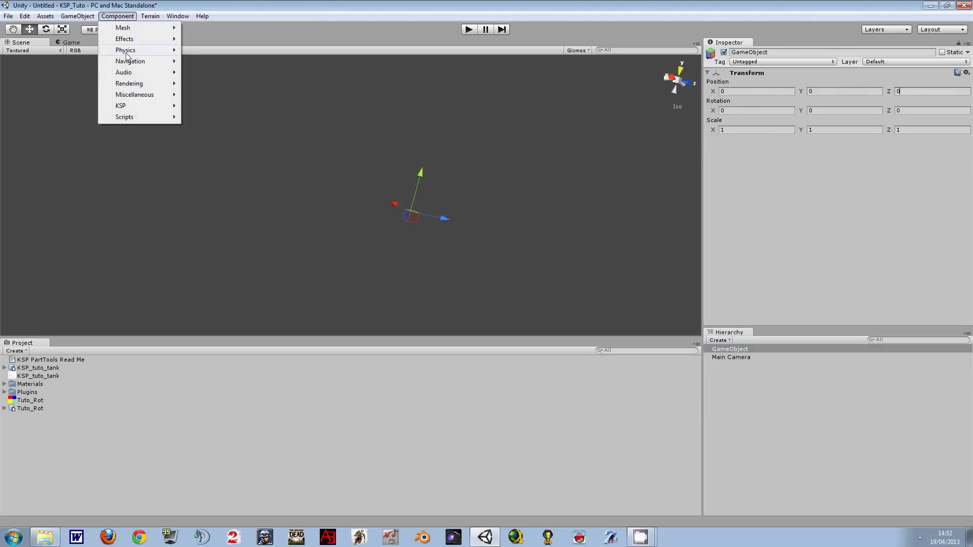
left_click(210, 111)
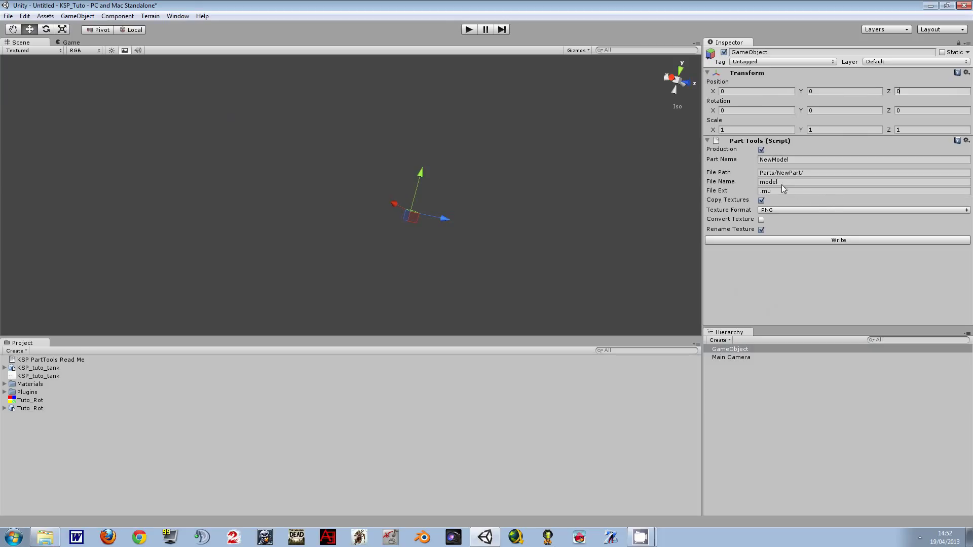
double_click(788, 175)
type("ksp_tuto_ro")
left_click(761, 219)
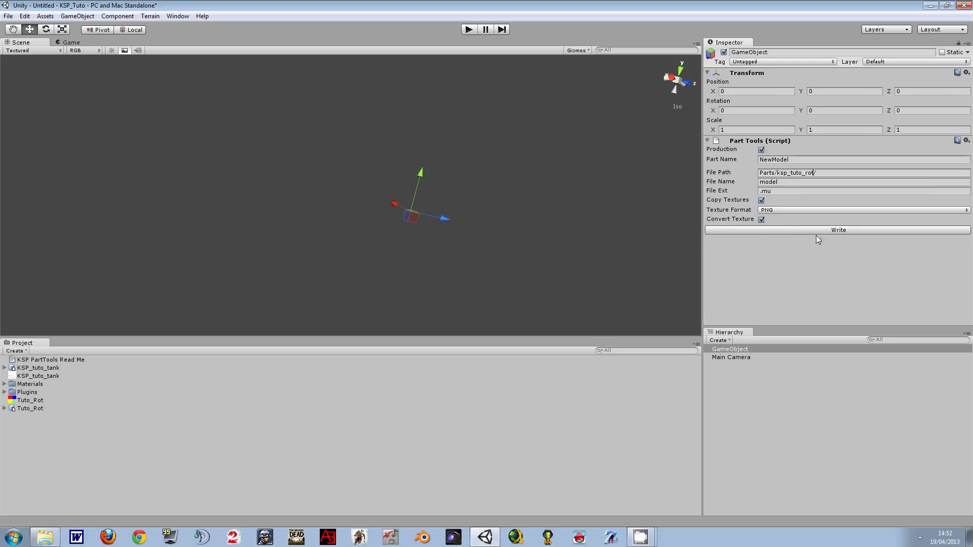
left_click(737, 357)
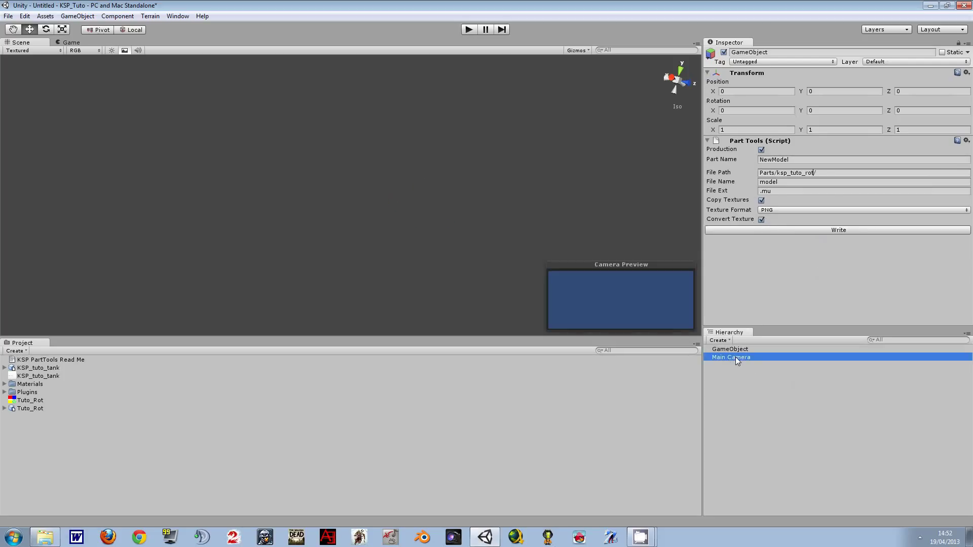
key("Delete")
left_click(740, 349)
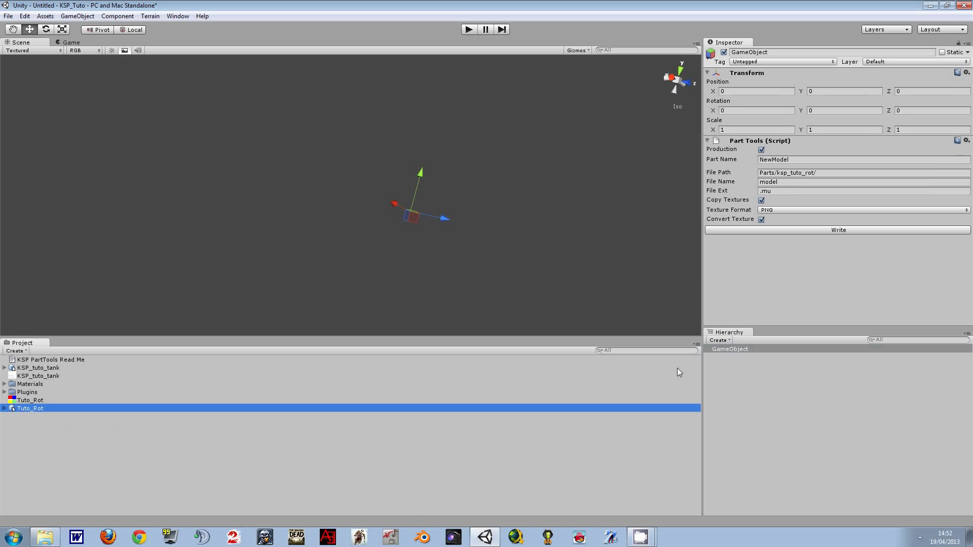
Step: Parent Tuto_Rot under GameObject and switch its material shader to KSP/Diffuse
left_click_drag(30, 409, 731, 351)
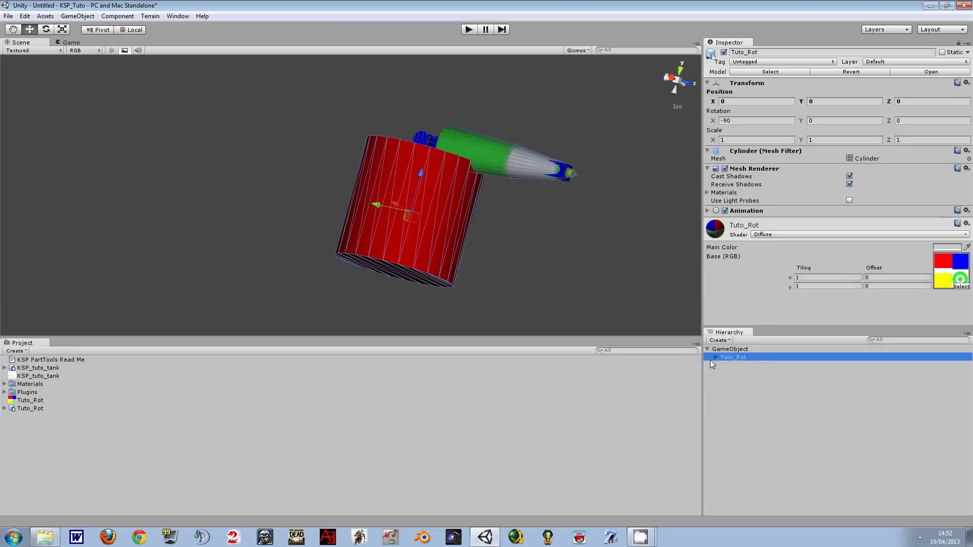
left_click(728, 364)
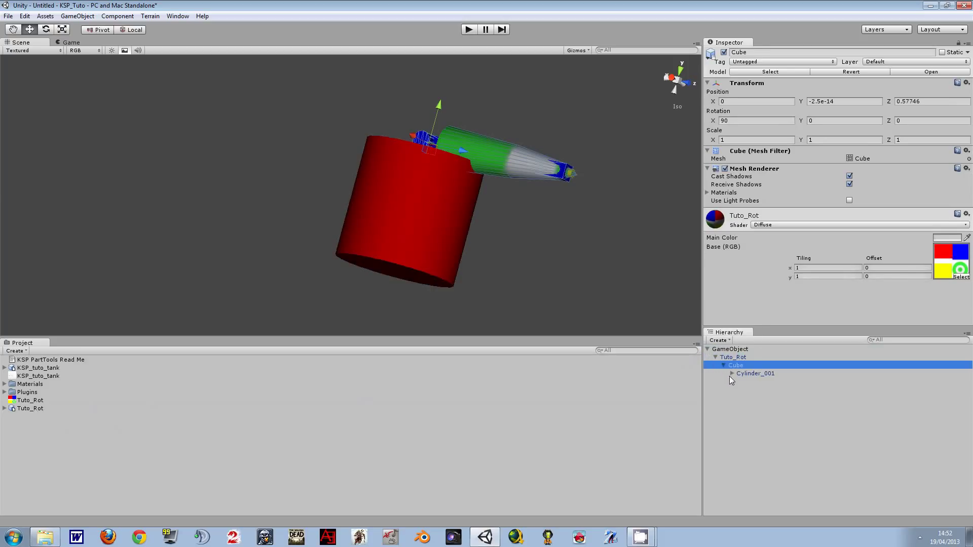
left_click(736, 358)
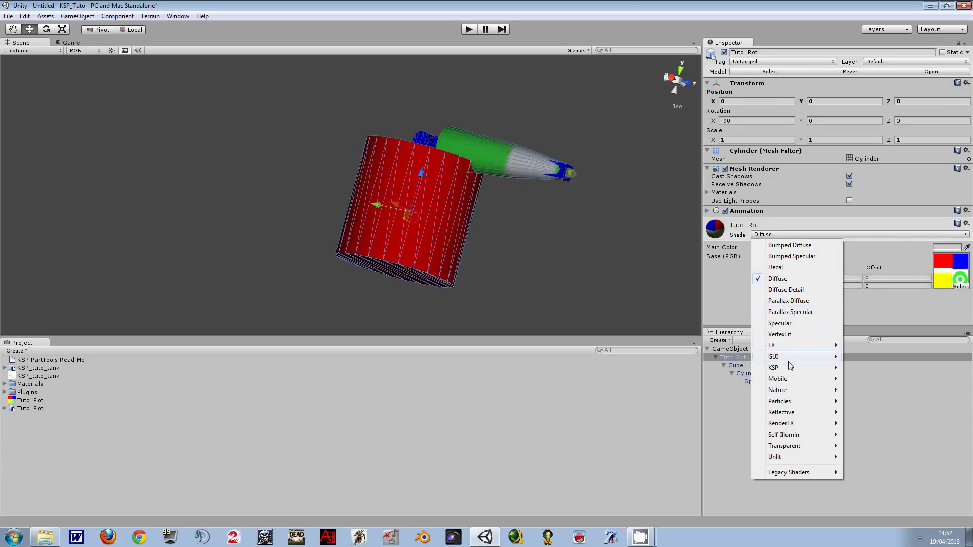
mouse_move(774, 367)
left_click(875, 402)
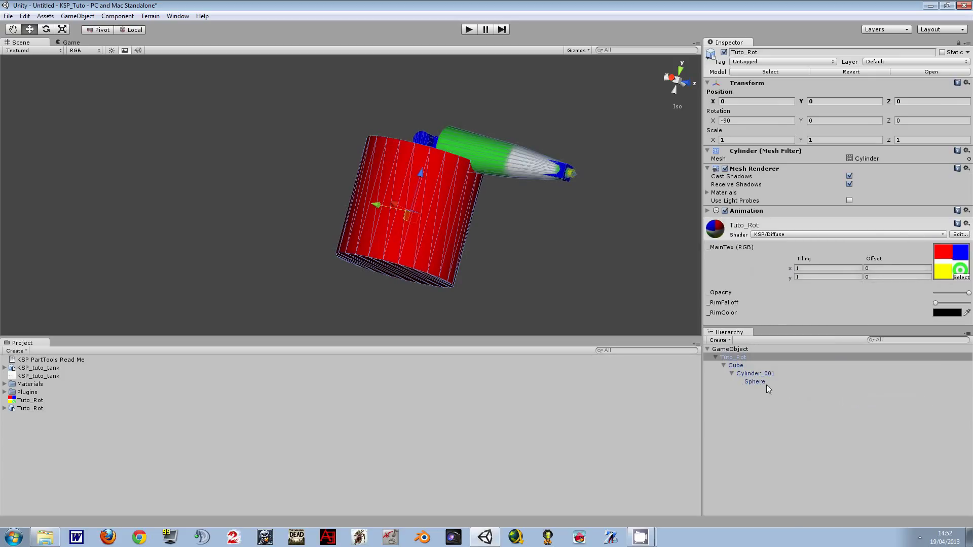
Step: Inspect the Cube, Cylinder_001 and Sphere parts, then reselect the Tuto_Rot base
left_click(735, 367)
left_click(755, 375)
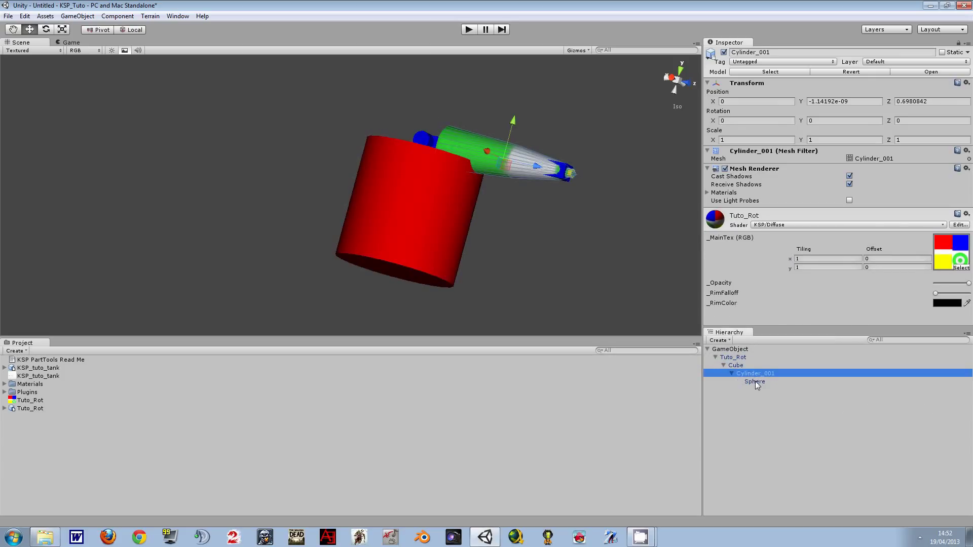
left_click(756, 383)
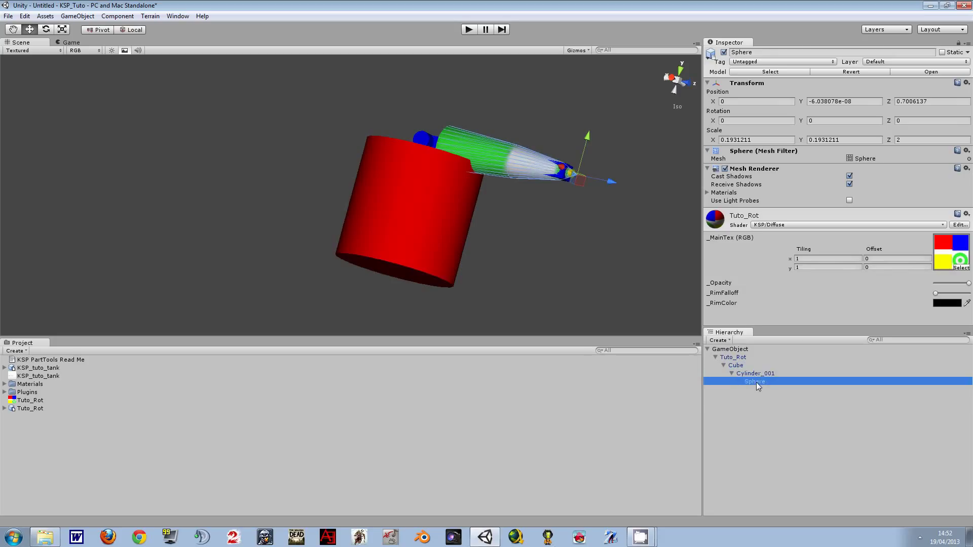
left_click(733, 358)
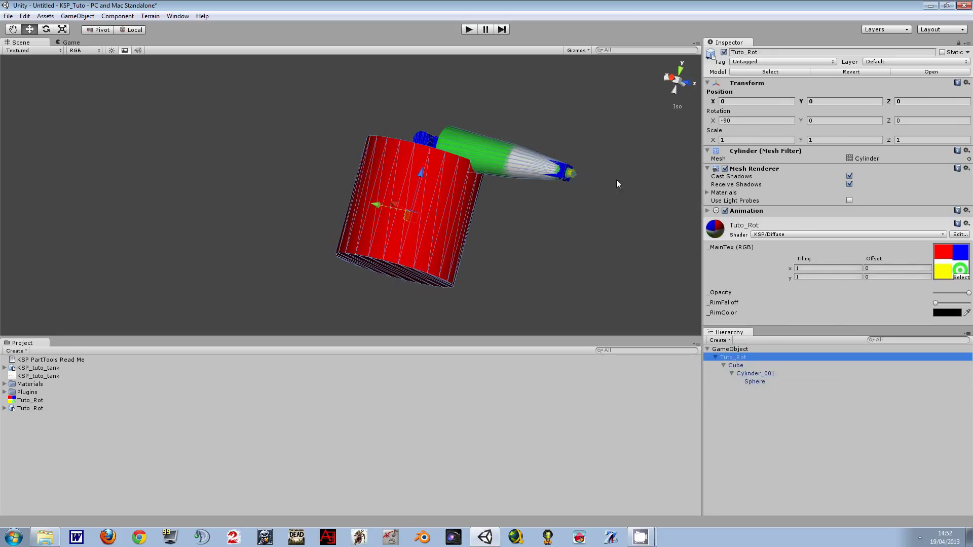
Step: Add a convex Mesh Collider to the Tuto_Rot lamp base
left_click(118, 15)
mouse_move(124, 50)
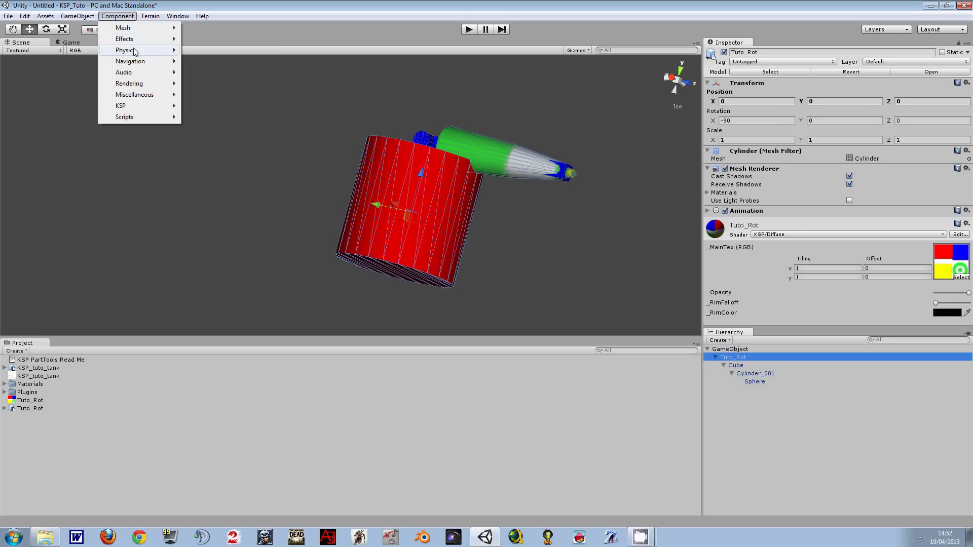
left_click(226, 113)
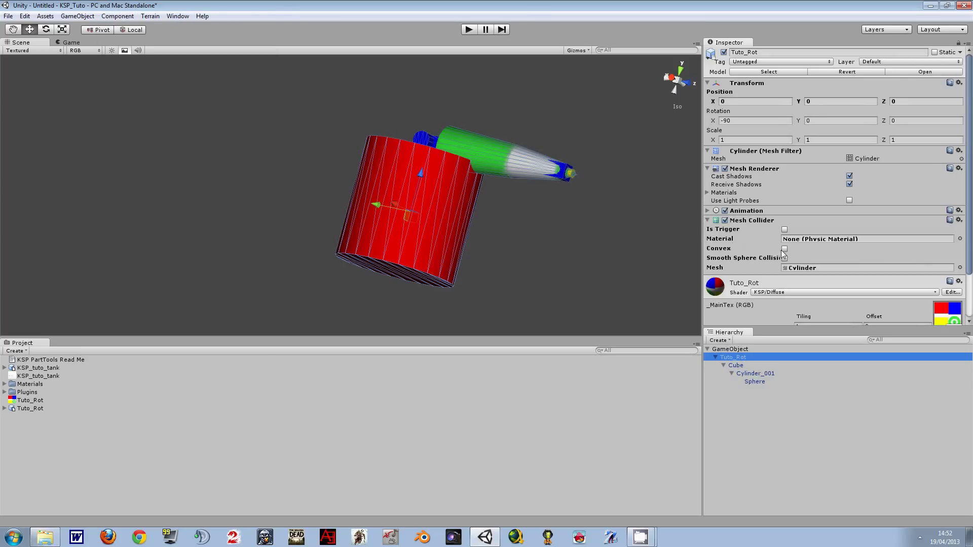
left_click(784, 249)
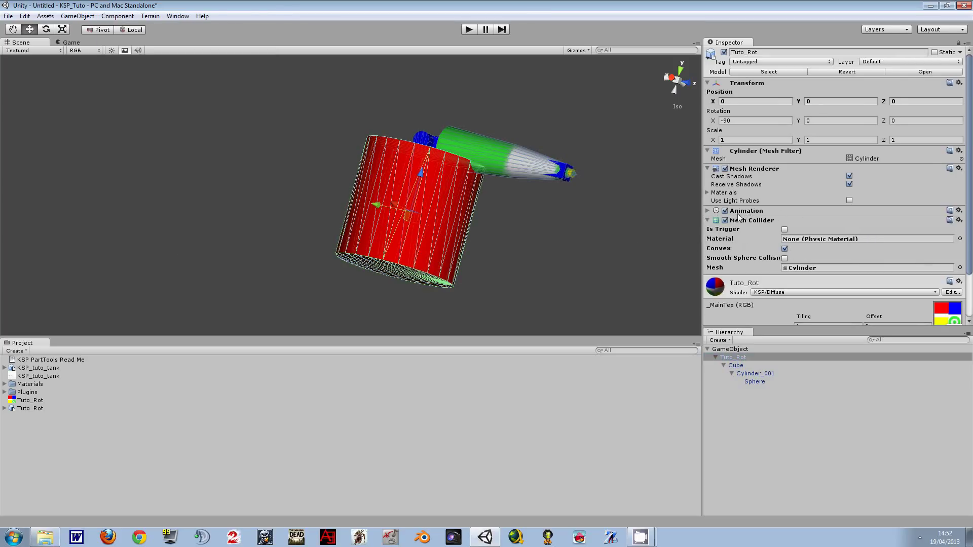
left_click(708, 211)
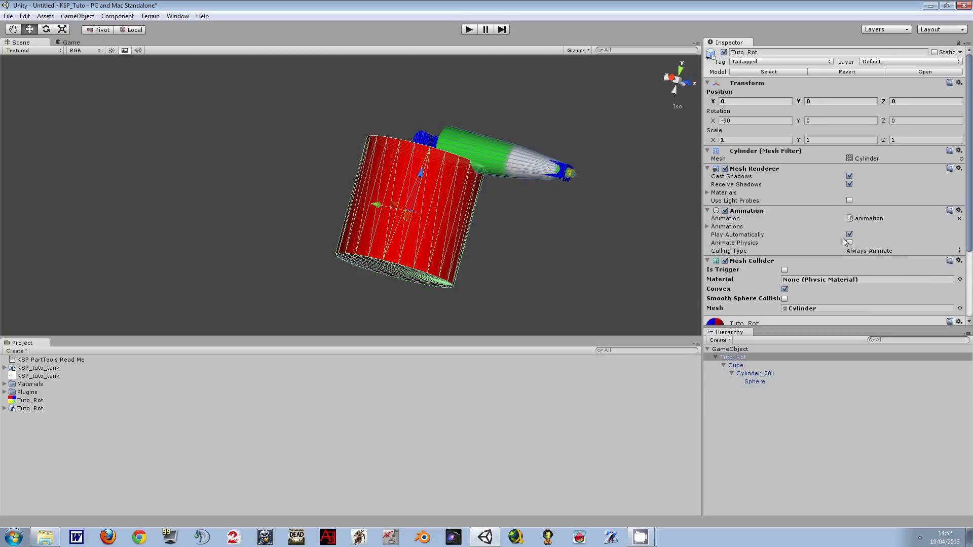
Step: Turn off Play Automatically and turn on Animate Physics for Tuto_Rot's animation
left_click(713, 356)
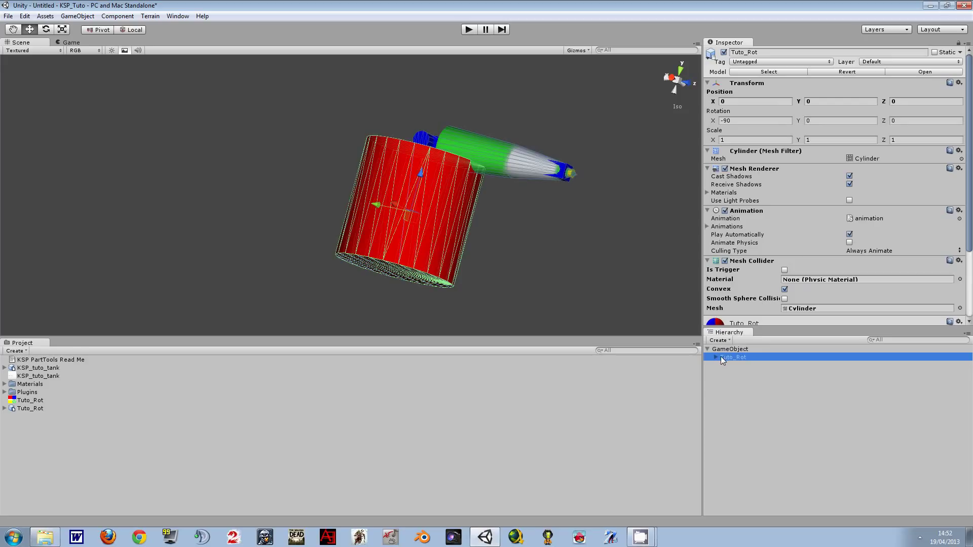
left_click(716, 356)
left_click(730, 357)
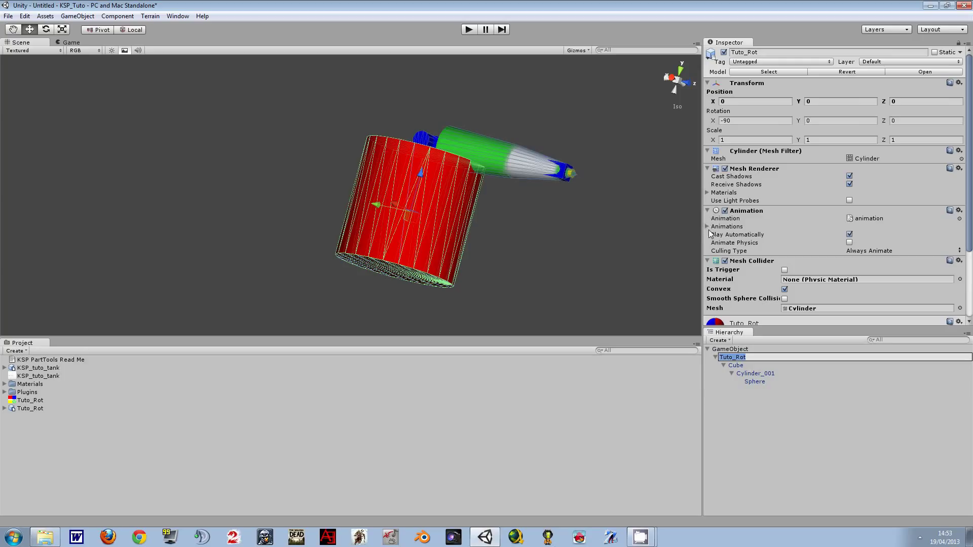
left_click(849, 234)
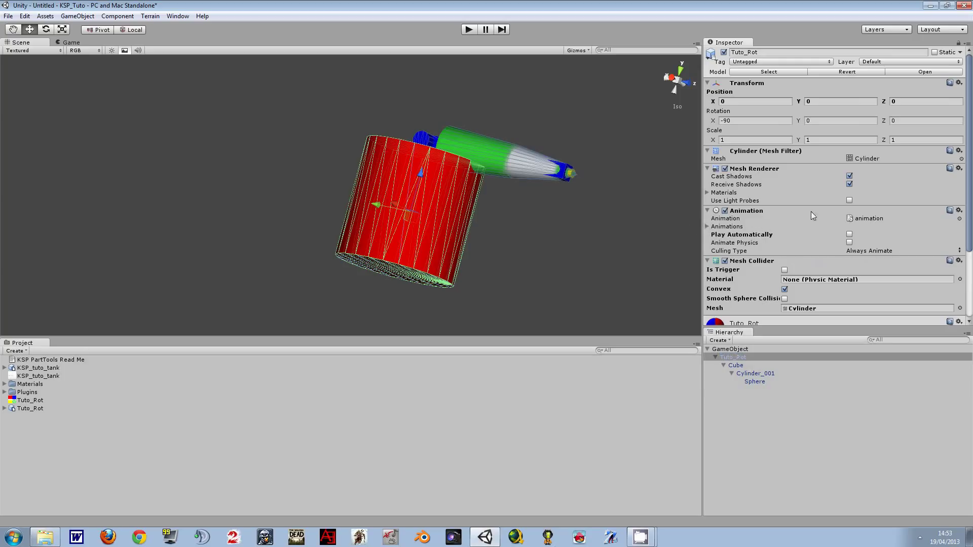
left_click(849, 243)
Step: Export the part as model.mu from the GameObject's Part Tools
left_click(732, 349)
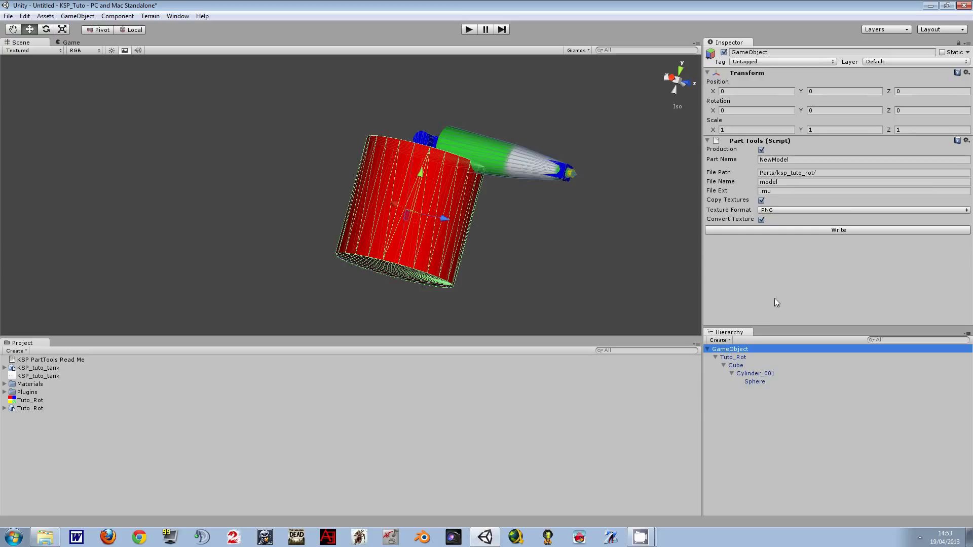
left_click(850, 231)
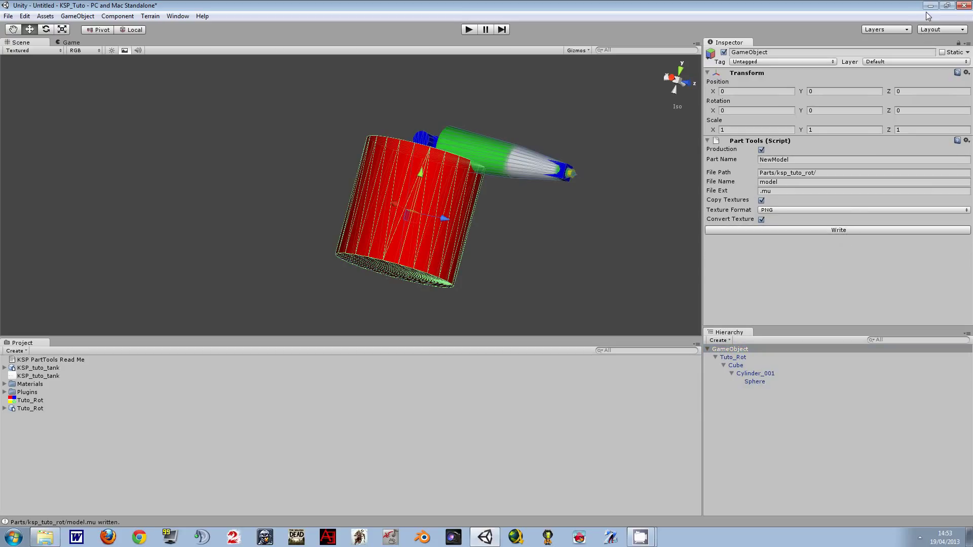
left_click(14, 536)
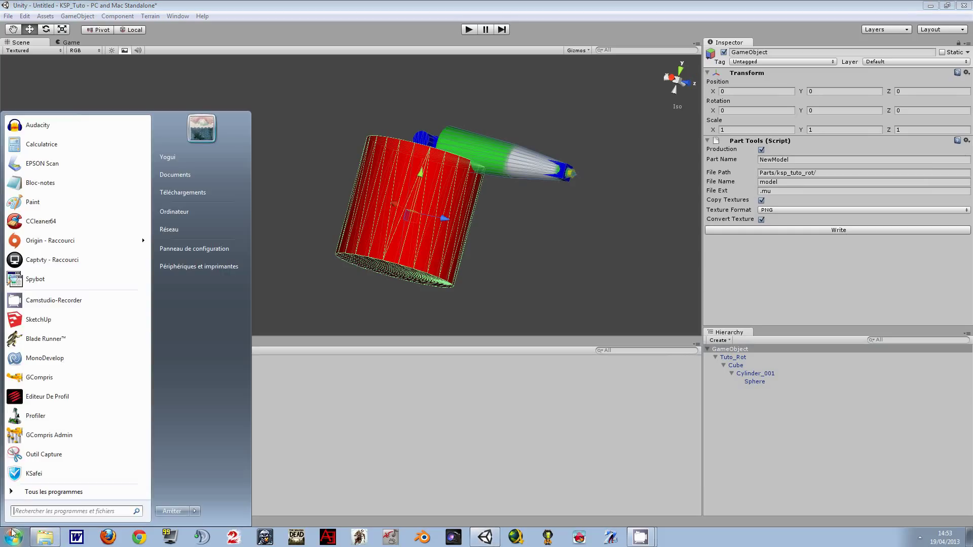
Step: Browse to the Documents > KSP_Tuto > Parts > ksp_tuto_rot export folder
left_click(168, 177)
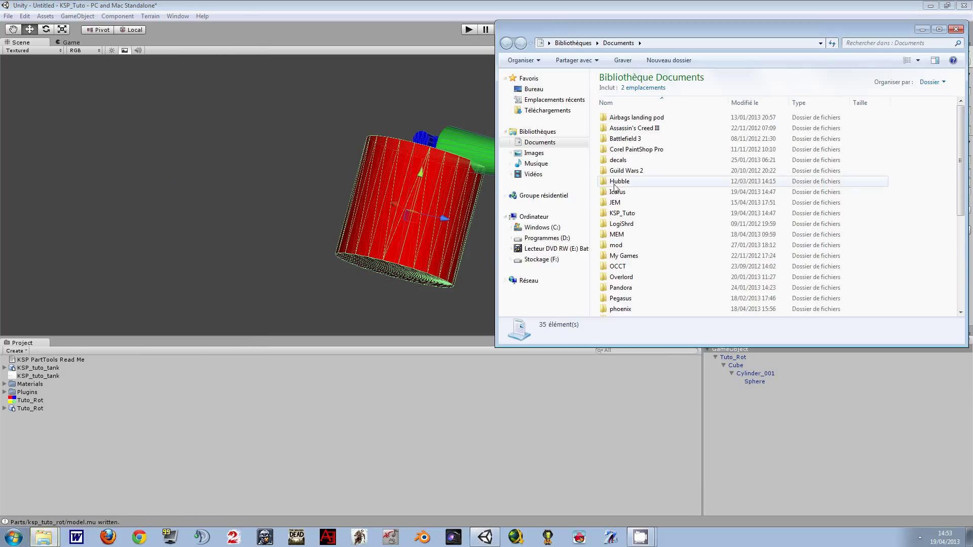
double_click(622, 214)
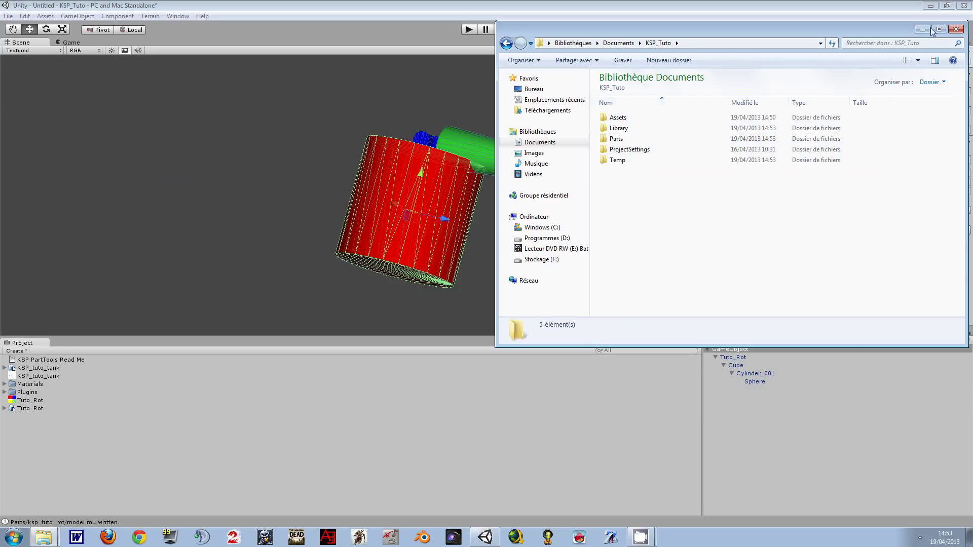
double_click(618, 139)
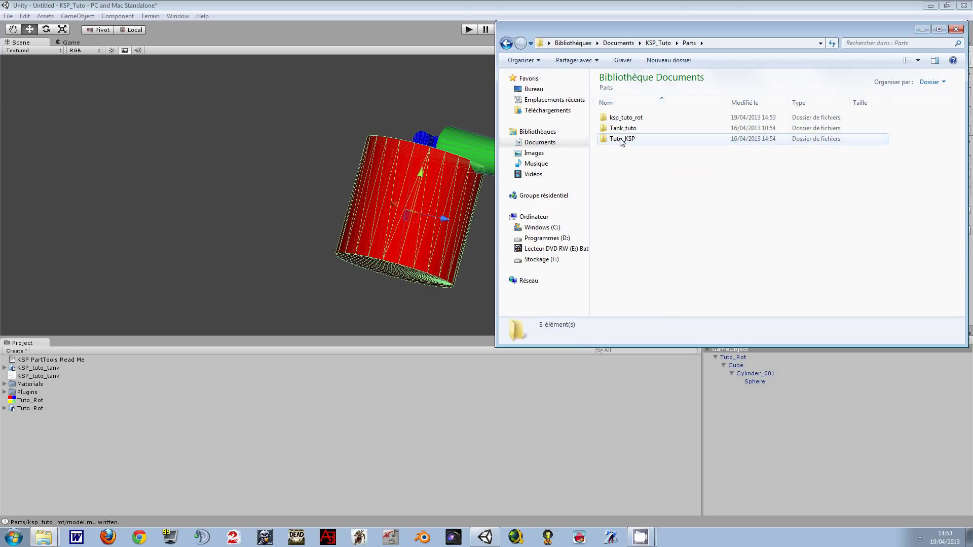
double_click(625, 118)
Step: Copy model.mu and model000.png into the game's KSP_tuto_Rot part folder and open part.cfg
left_click(931, 9)
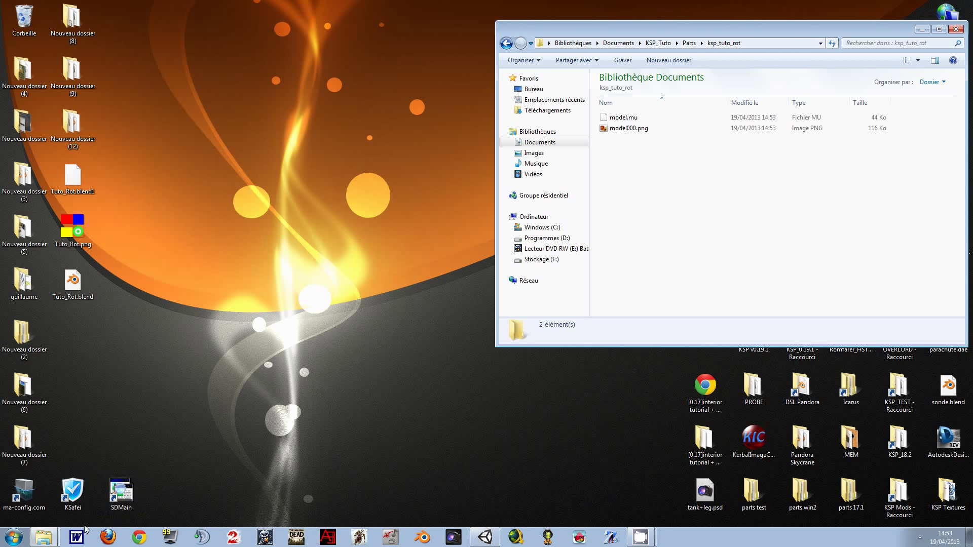
left_click(49, 498)
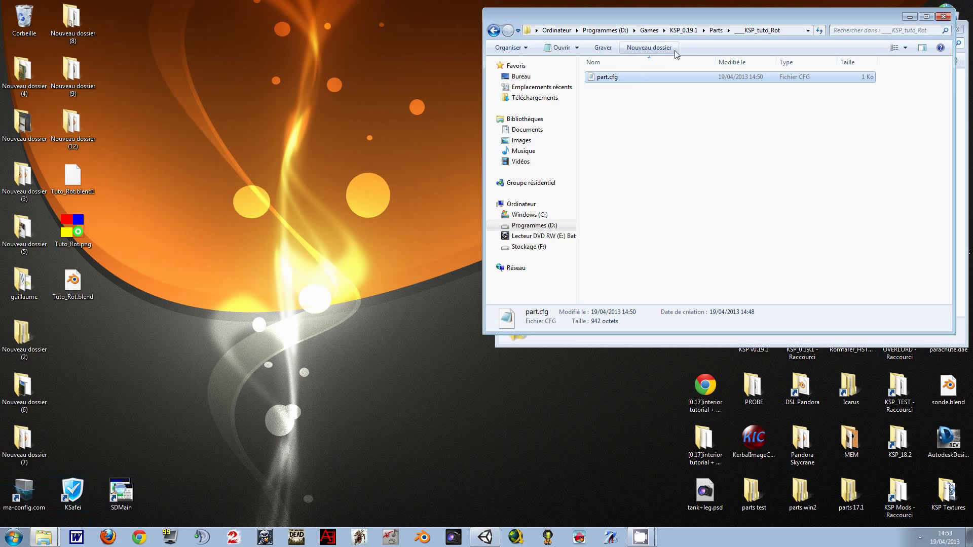
left_click_drag(658, 15, 321, 102)
left_click(623, 118)
left_click_drag(628, 128, 375, 259)
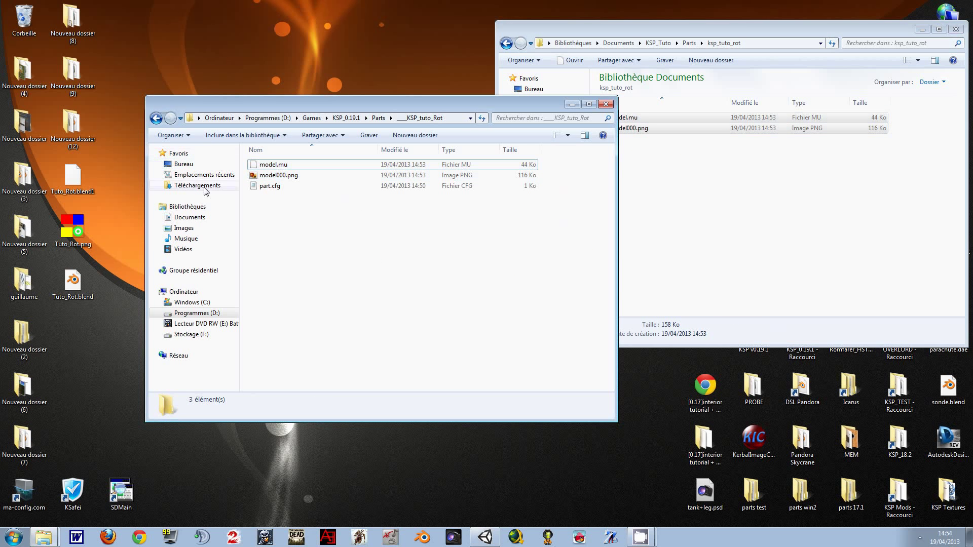
double_click(269, 186)
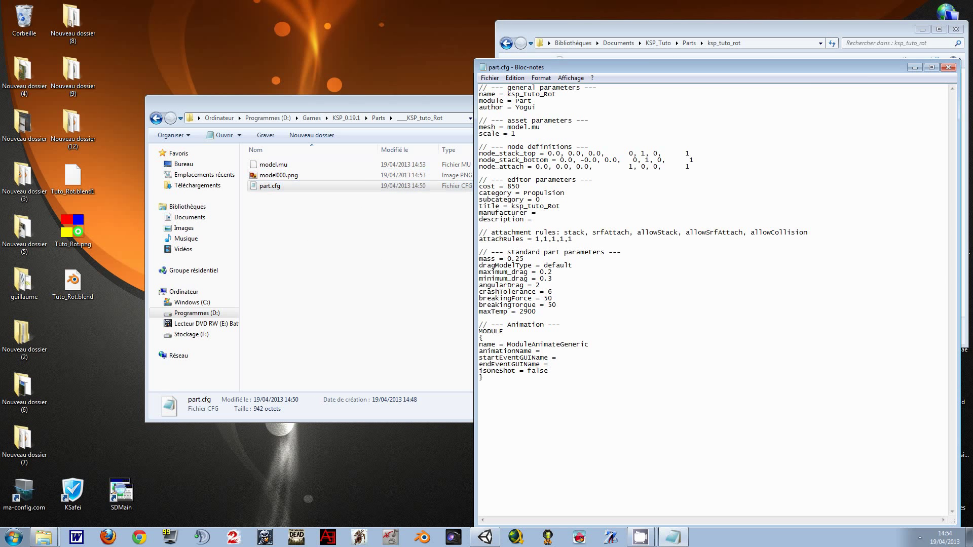
Step: Set part.cfg's animationName to 'animation' with 'Deployer le parapluie' and 'Replier parapluie' event labels, and save
left_click(932, 67)
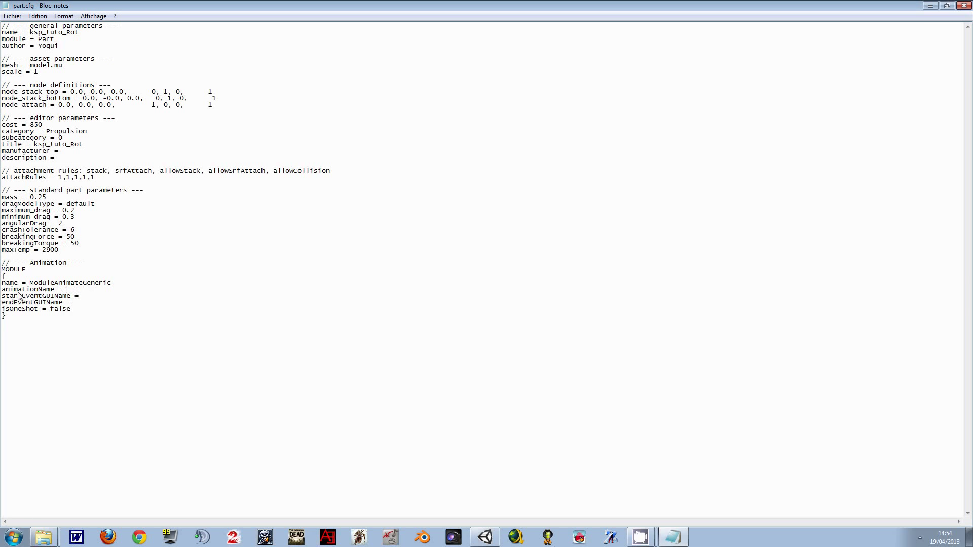
left_click(74, 289)
left_click(86, 297)
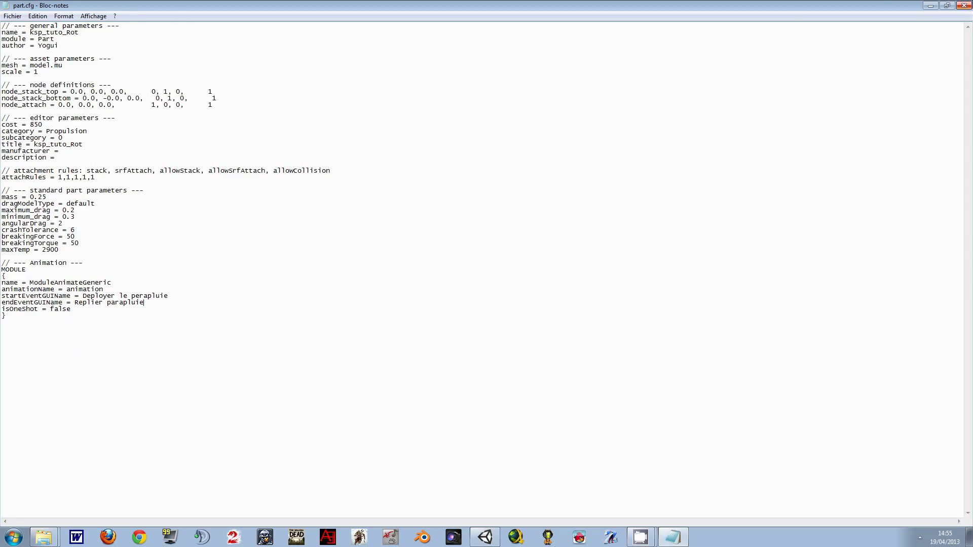
left_click(964, 5)
left_click(424, 277)
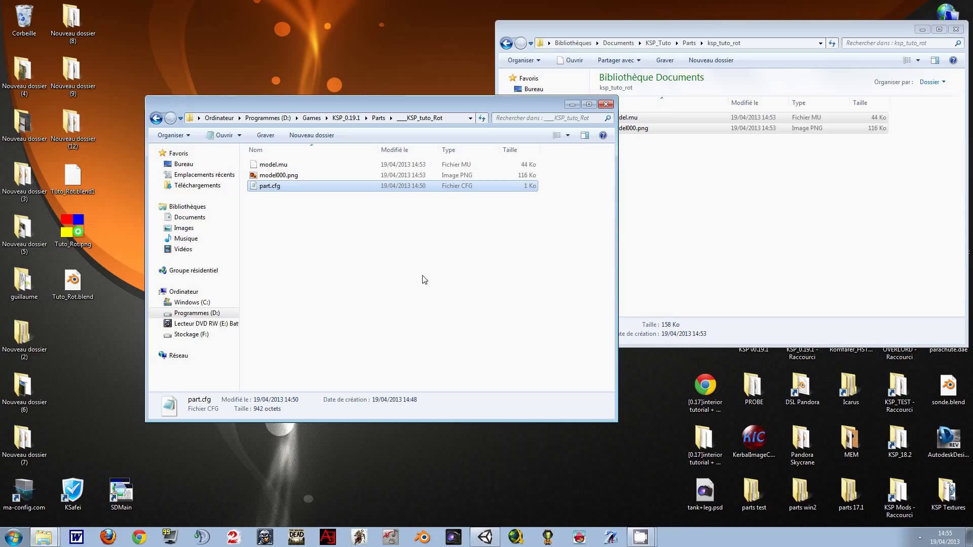
Step: In Kerbal Space Program, build a craft from a Command Pod Mk1 with the red lamp part attached on top
left_click(641, 538)
left_click(628, 497)
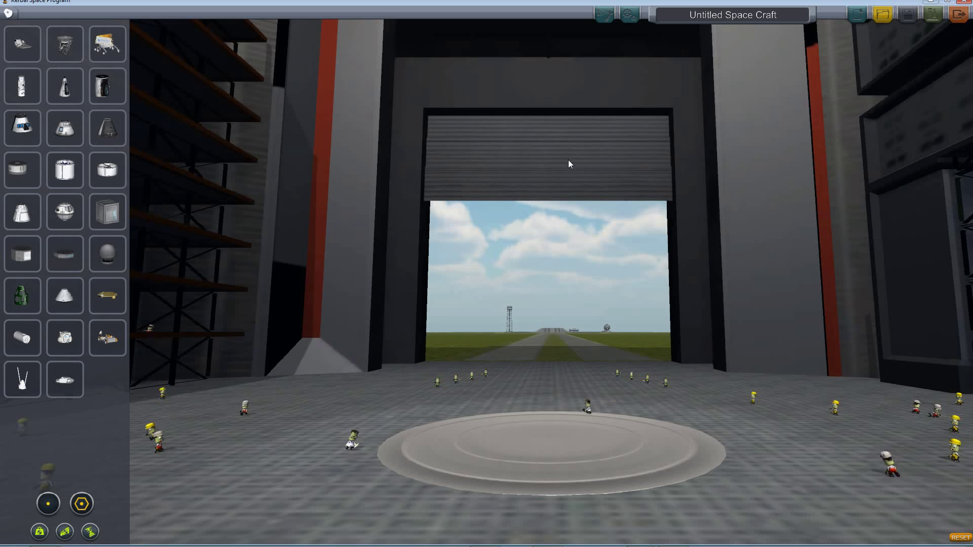
left_click(113, 134)
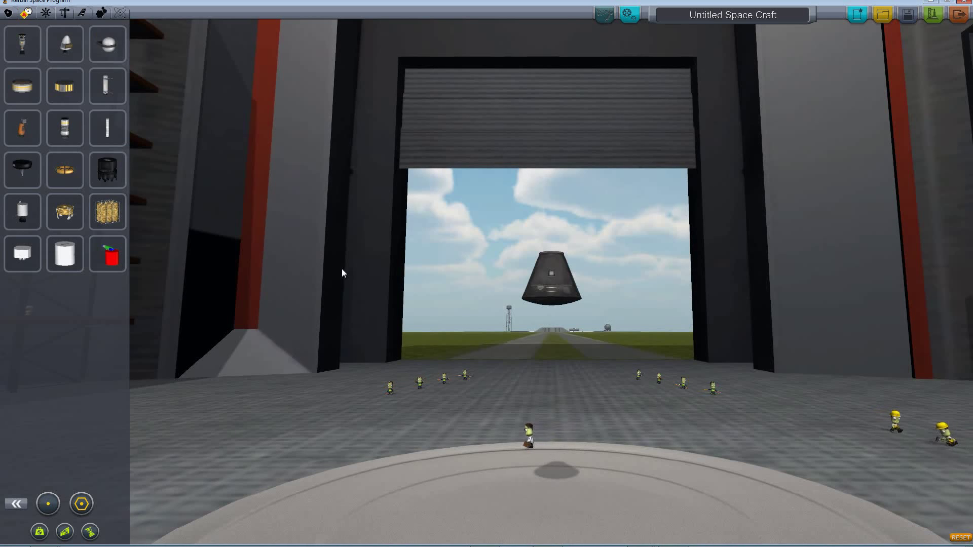
left_click(108, 259)
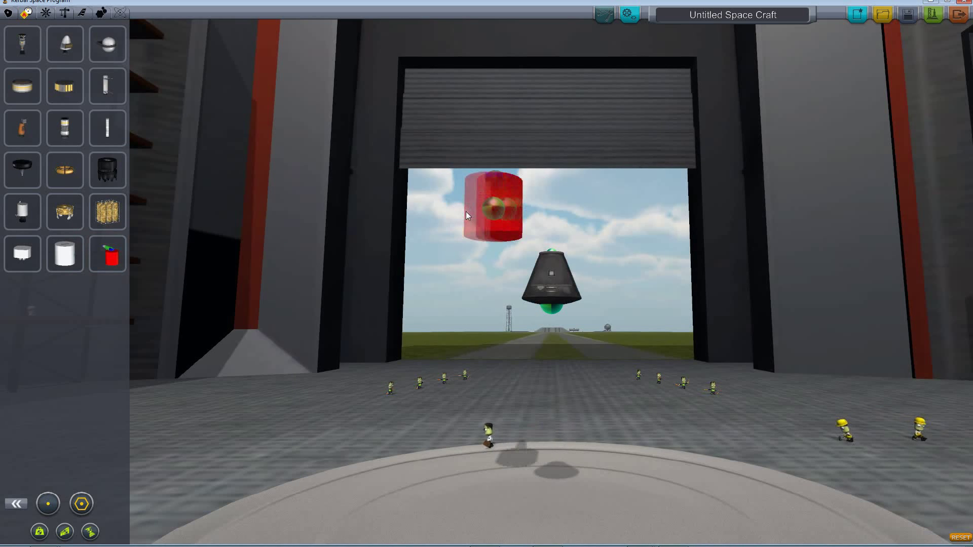
left_click(541, 248)
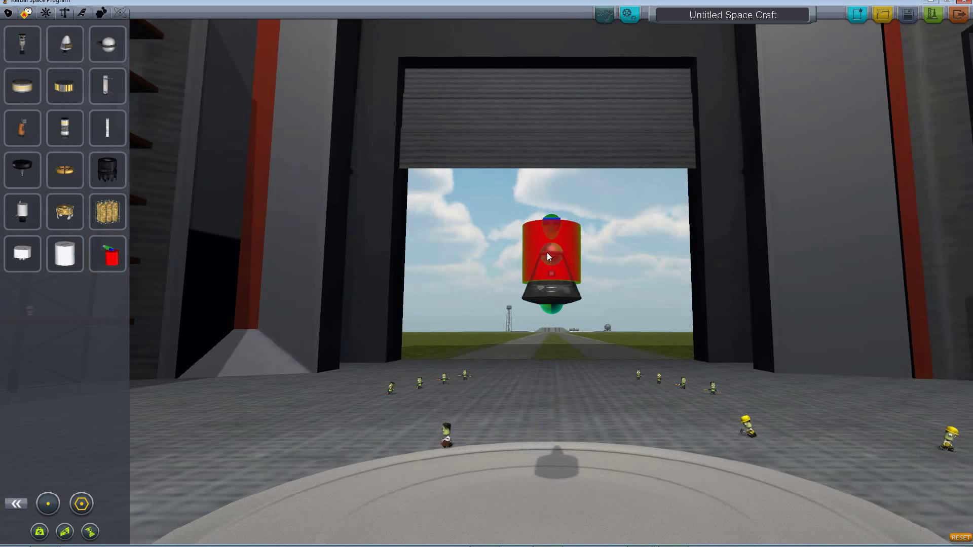
right_click_drag(643, 202, 409, 324)
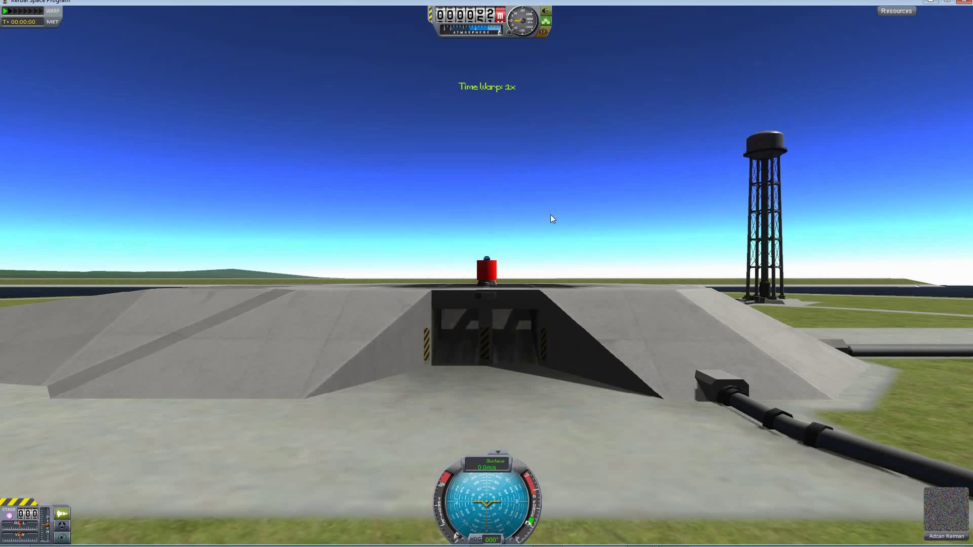
Step: Deploy the lamp's umbrella with the 'Deployer le parapluie' action
scroll(455, 281, "up", 2)
scroll(447, 287, "up", 3)
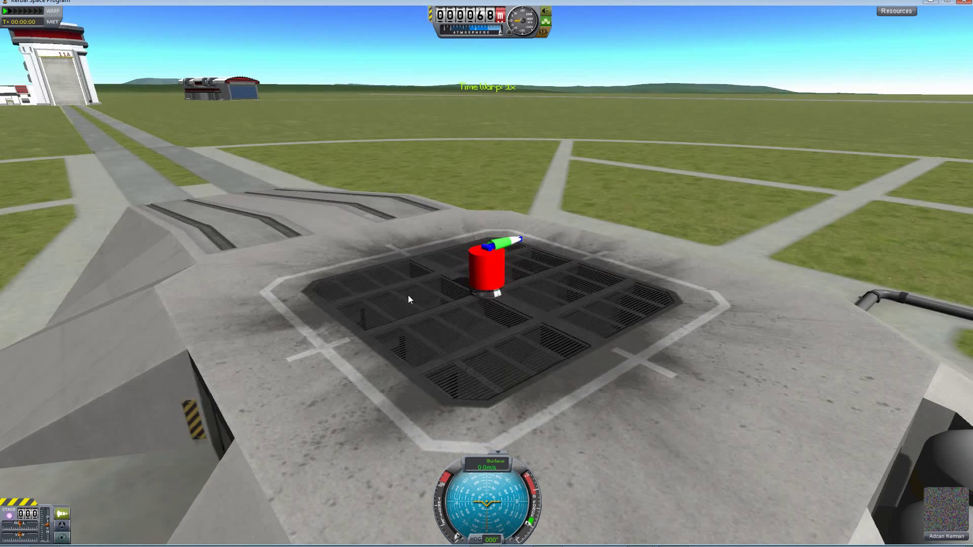
scroll(408, 295, "up", 3)
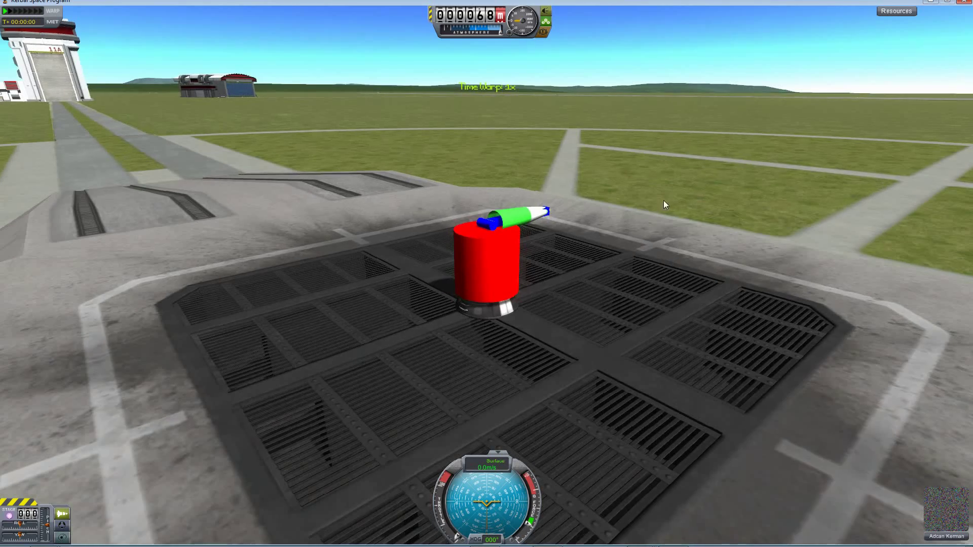
mouse_move(664, 200)
right_mouse_down()
mouse_move(558, 233)
mouse_move(645, 288)
right_mouse_up()
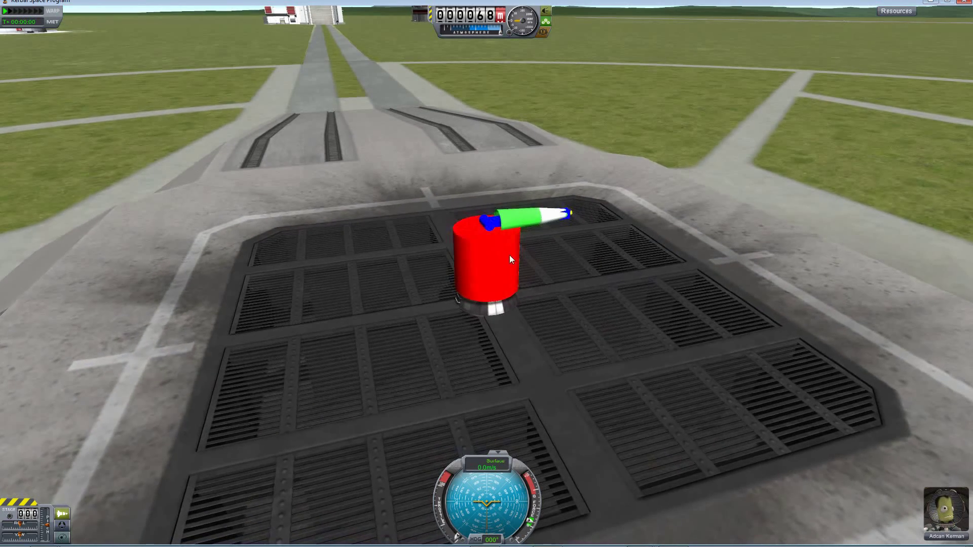
right_click(492, 250)
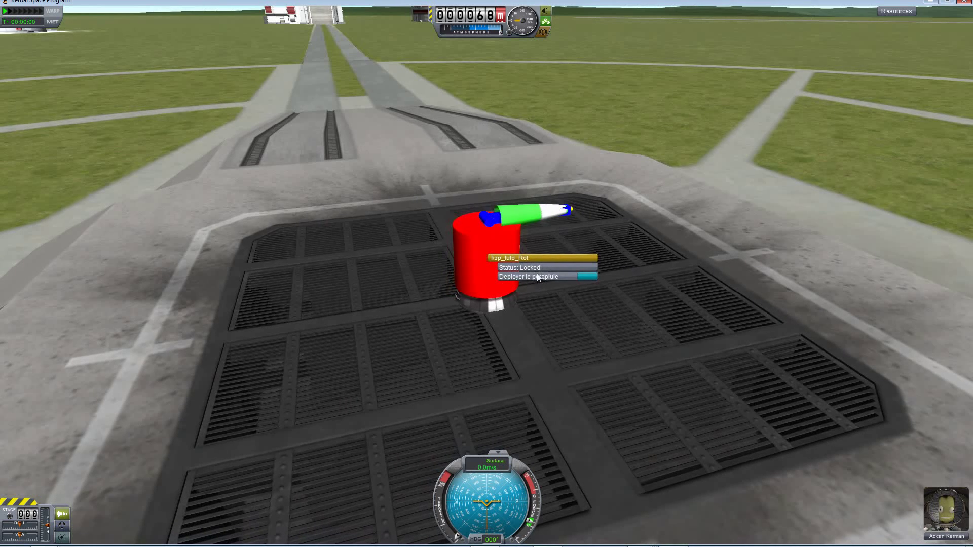
left_click(586, 276)
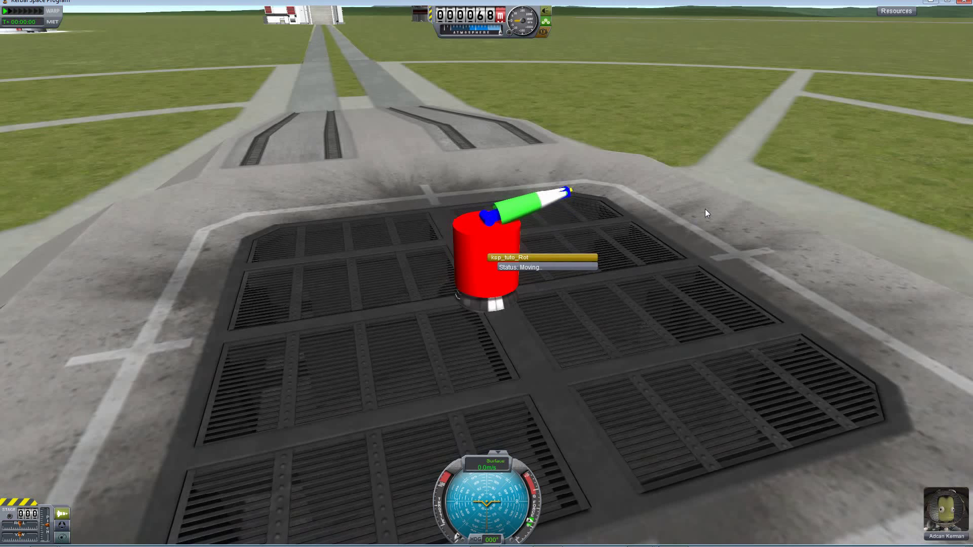
Step: Watch the arm rise and umbrella open, then fold it with 'Replier parapluie'
right_click_drag(704, 208, 602, 163)
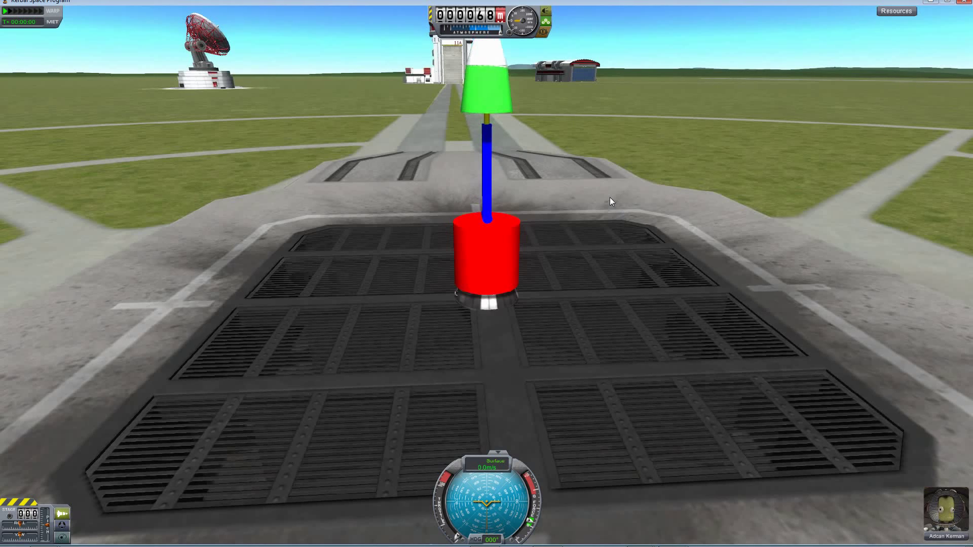
scroll(608, 197, "down", 2)
mouse_move(607, 195)
right_mouse_down()
mouse_move(665, 101)
mouse_move(548, 257)
right_mouse_up()
right_click(470, 253)
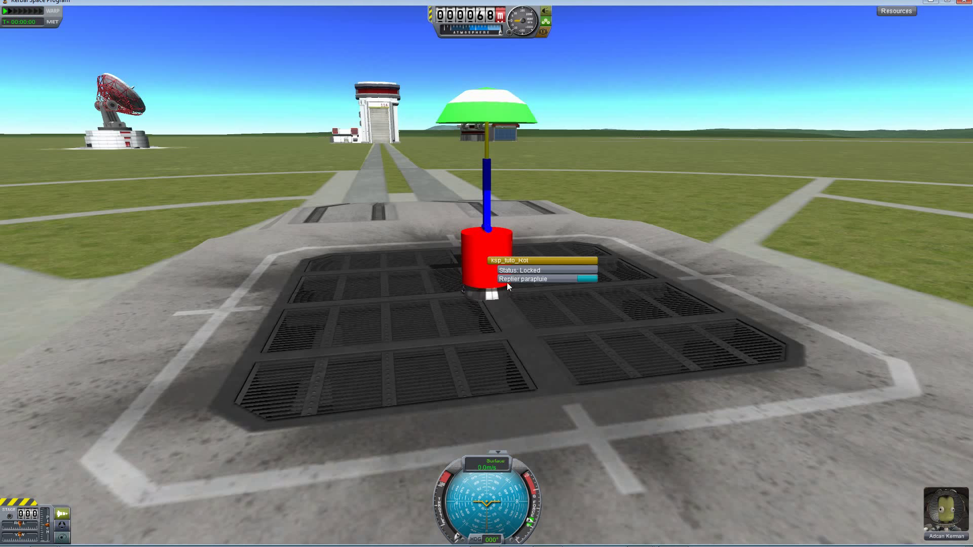
left_click(584, 279)
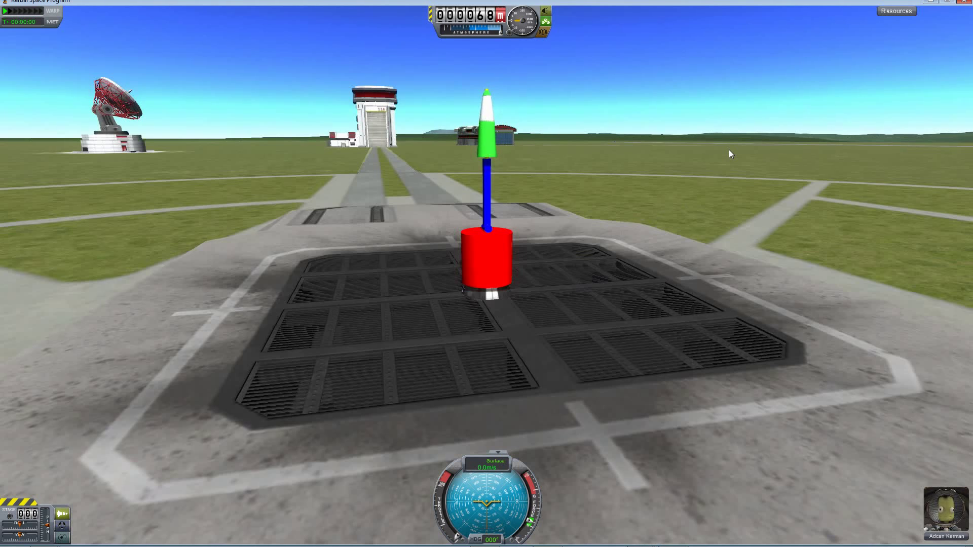